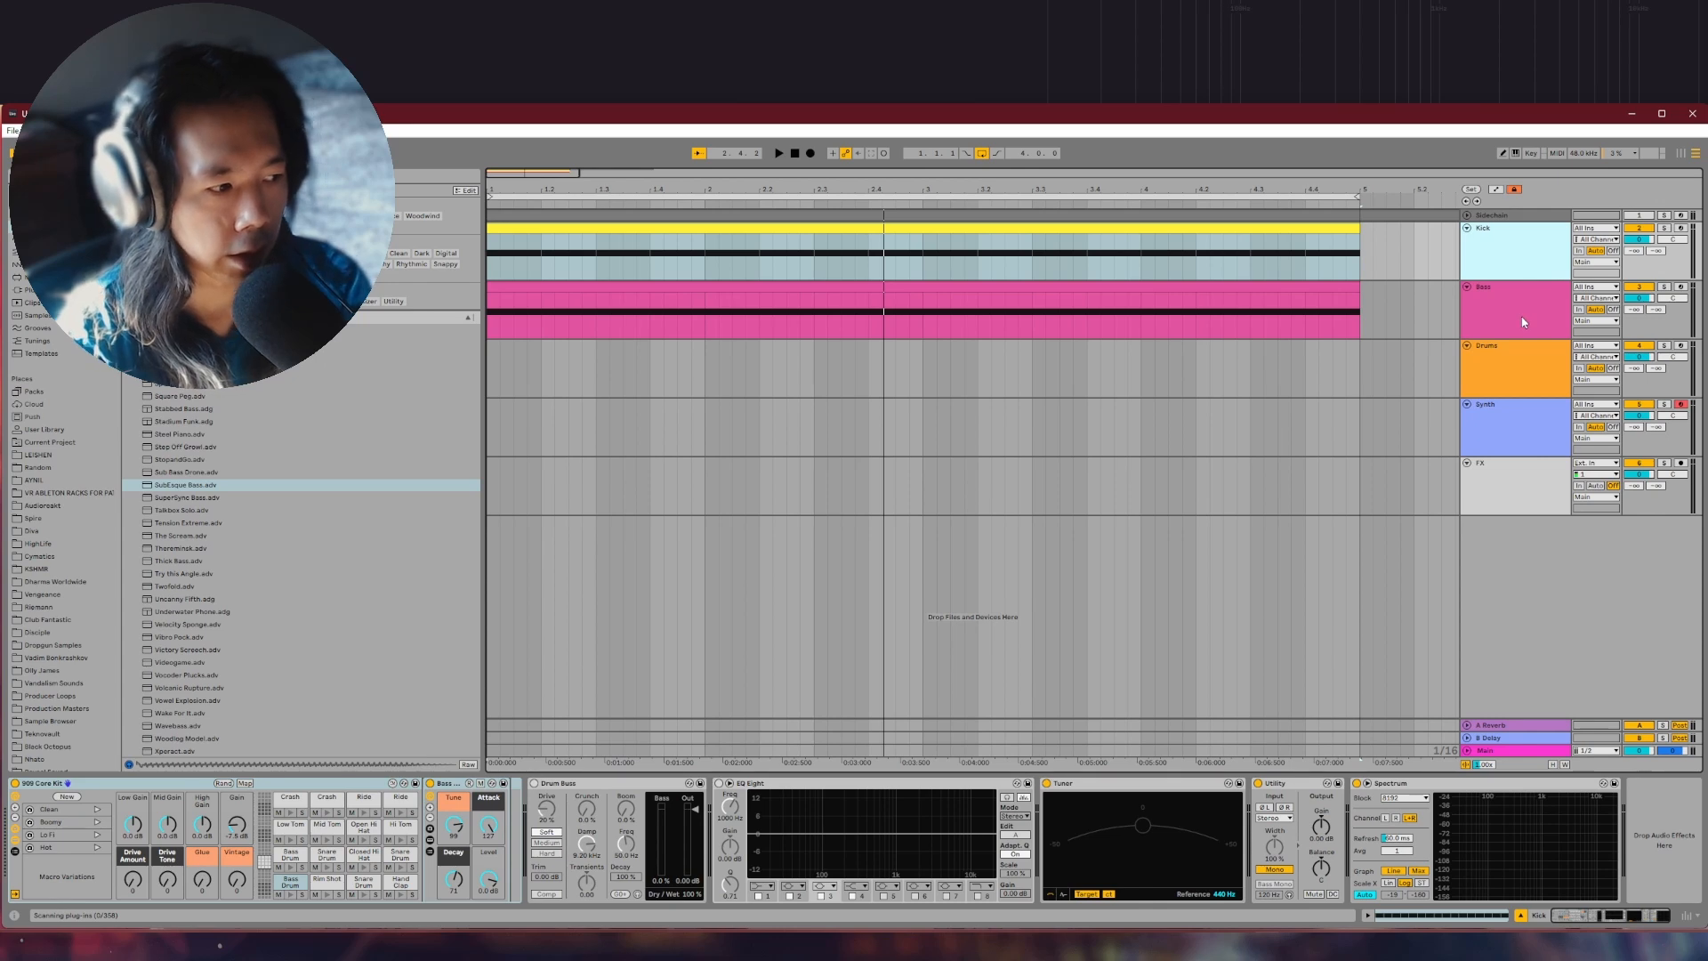
# Play back the kick and bass together and compare the device chains of the Bass and Kick tracks
pyautogui.click(1521, 323)
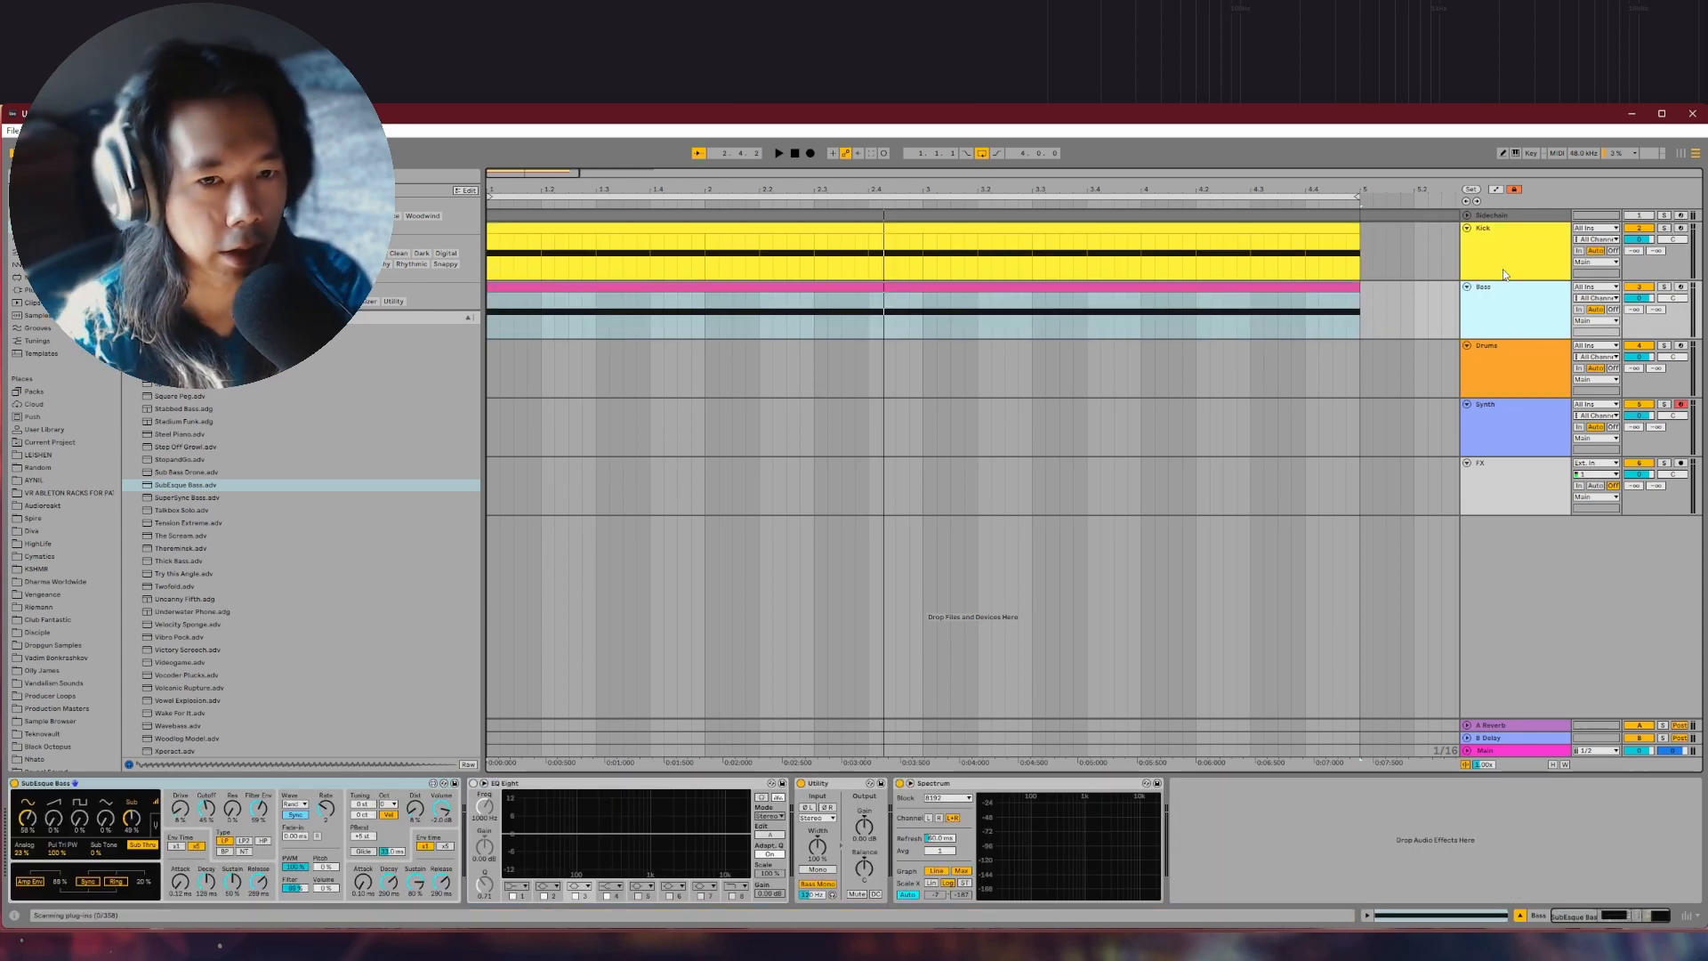
pyautogui.press('space')
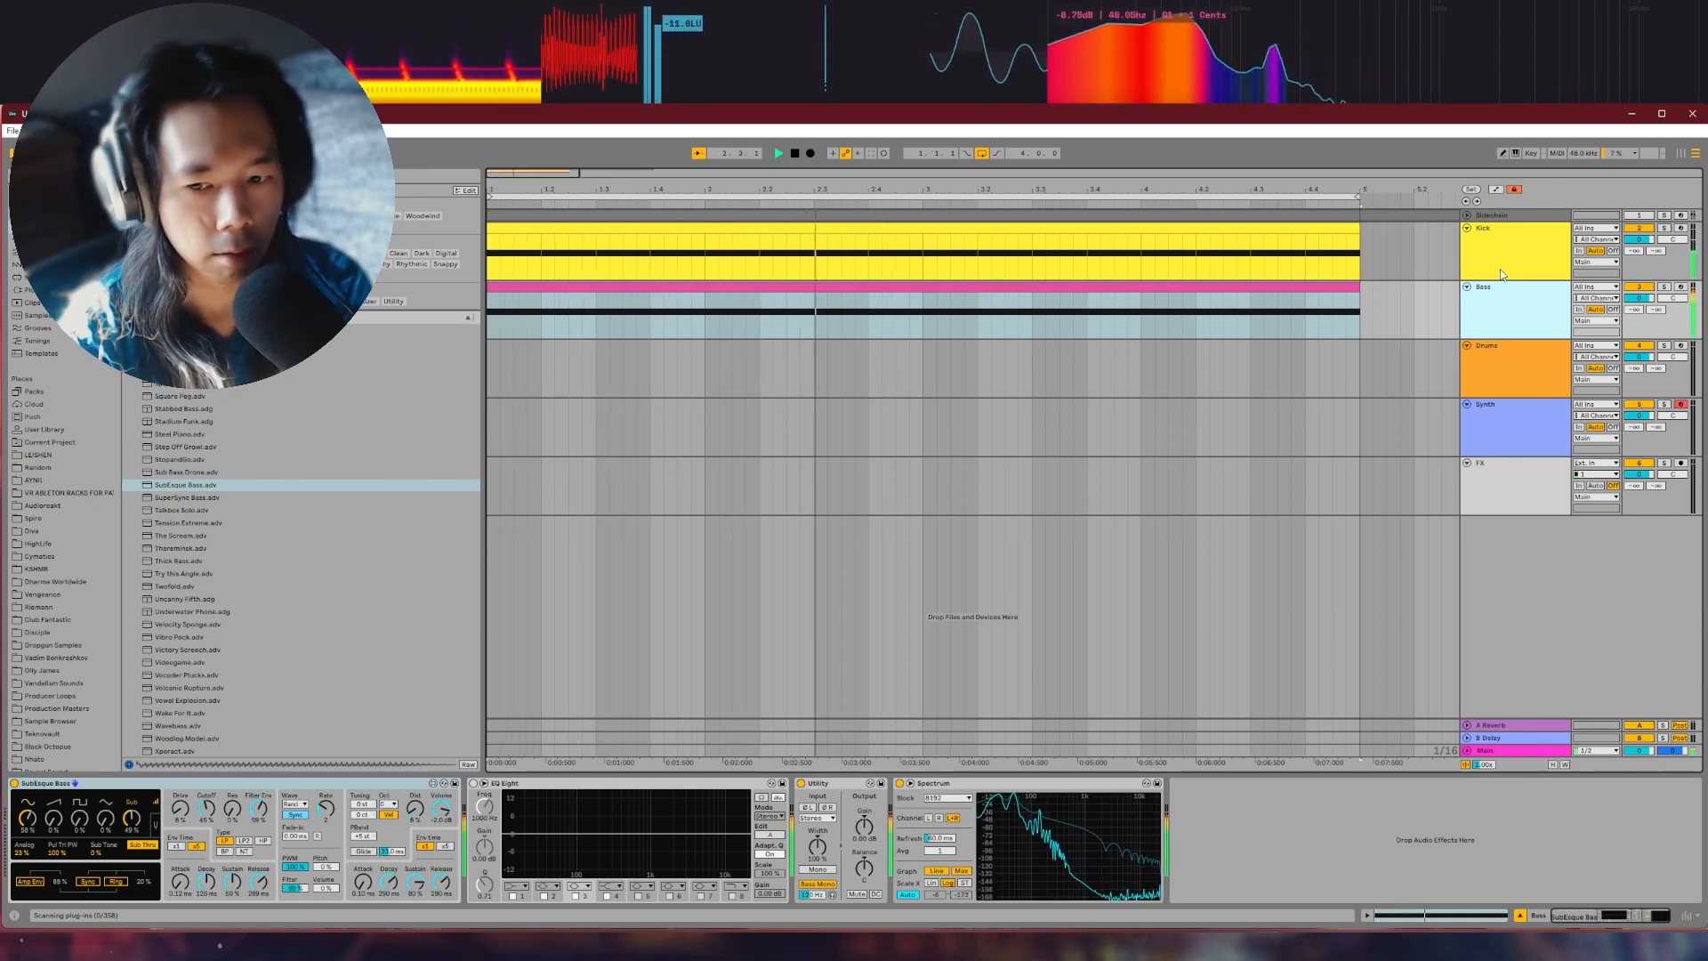
pyautogui.press('space')
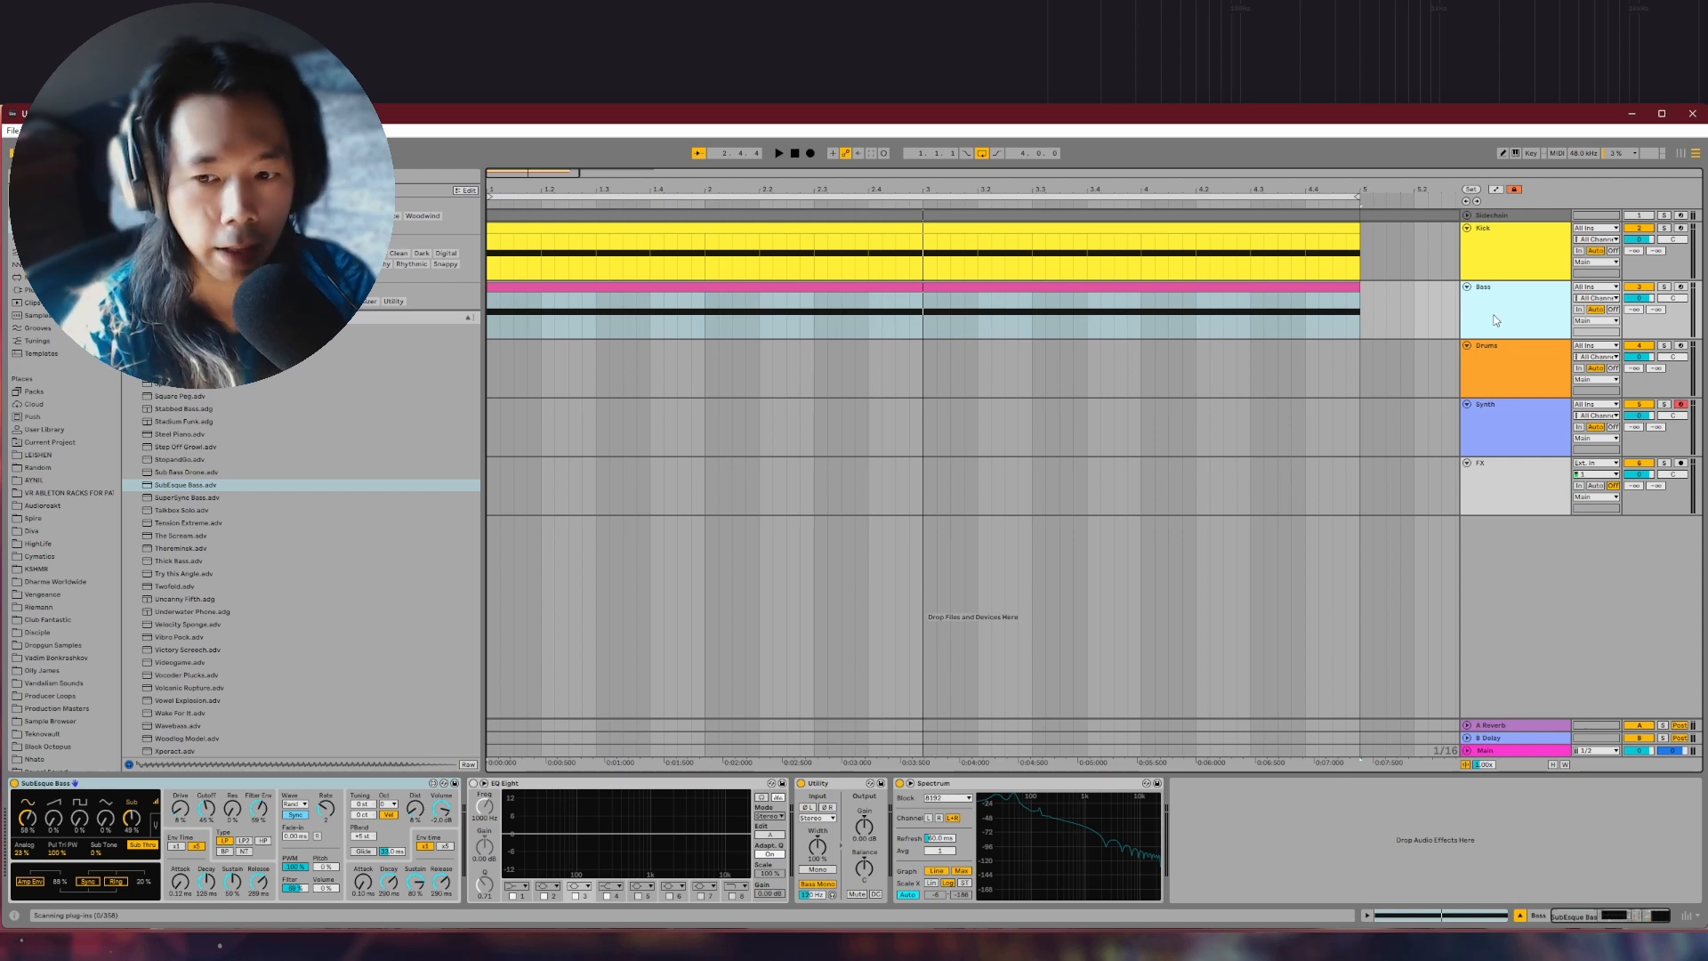
pyautogui.click(1487, 270)
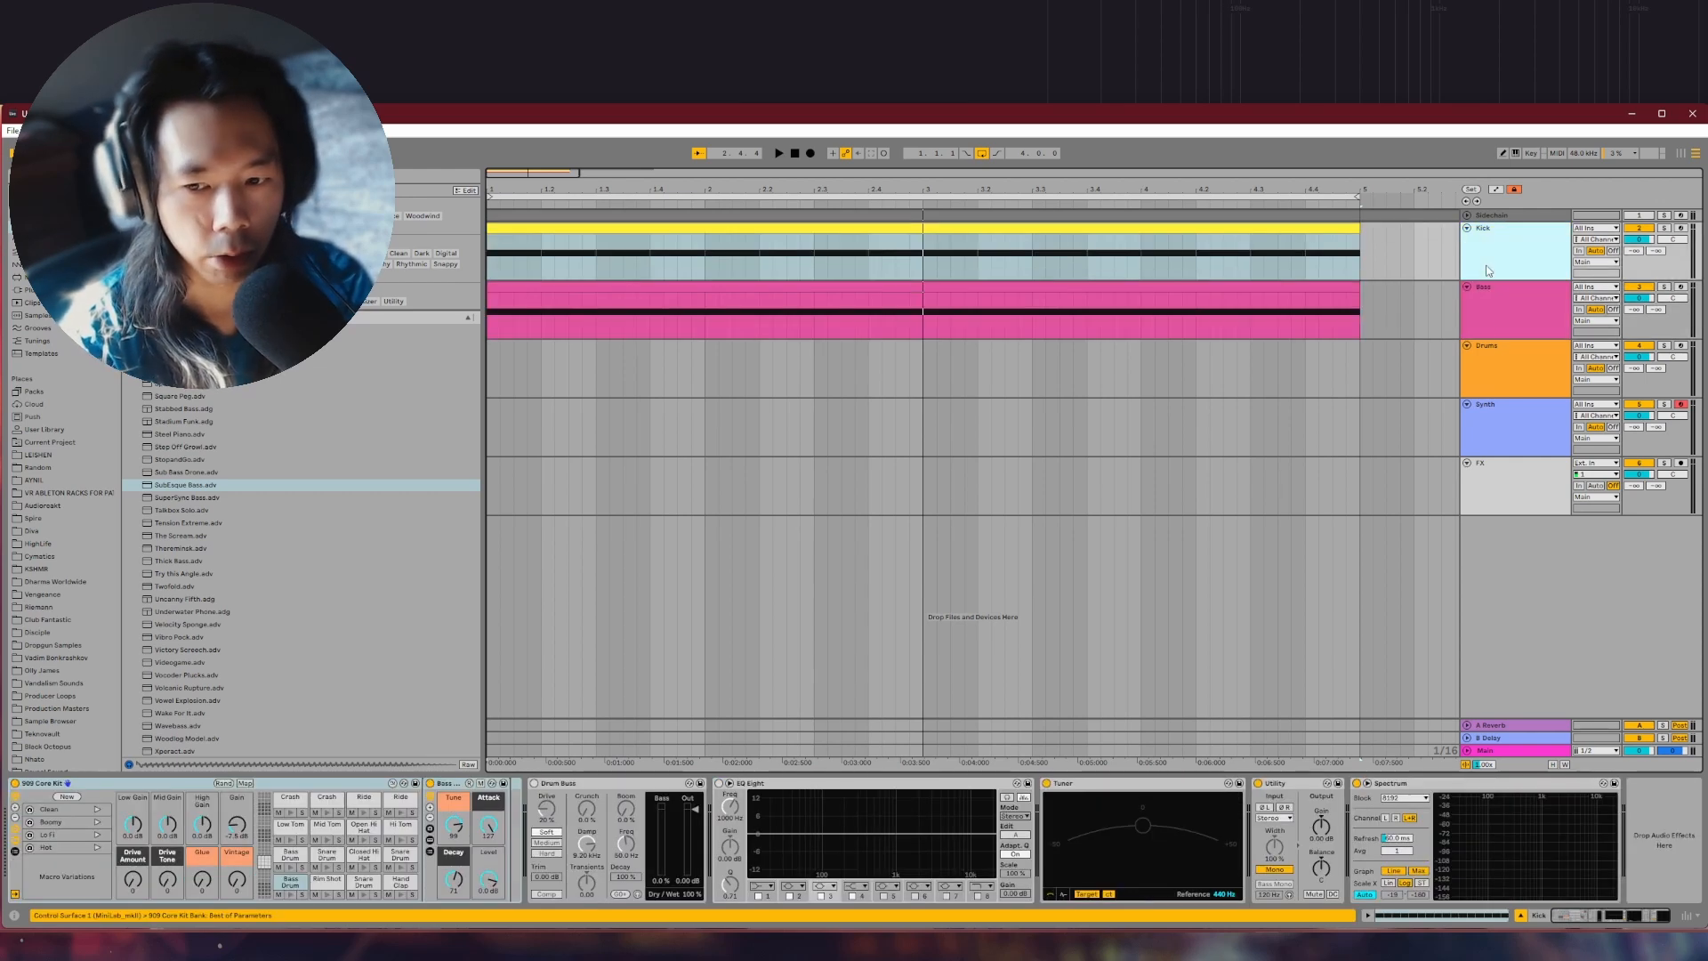
# Add the Sidechain compressor preset between EQ Eight and Utility on the Bass track, with Kick as its sidechain source, Post FX
pyautogui.click(1509, 325)
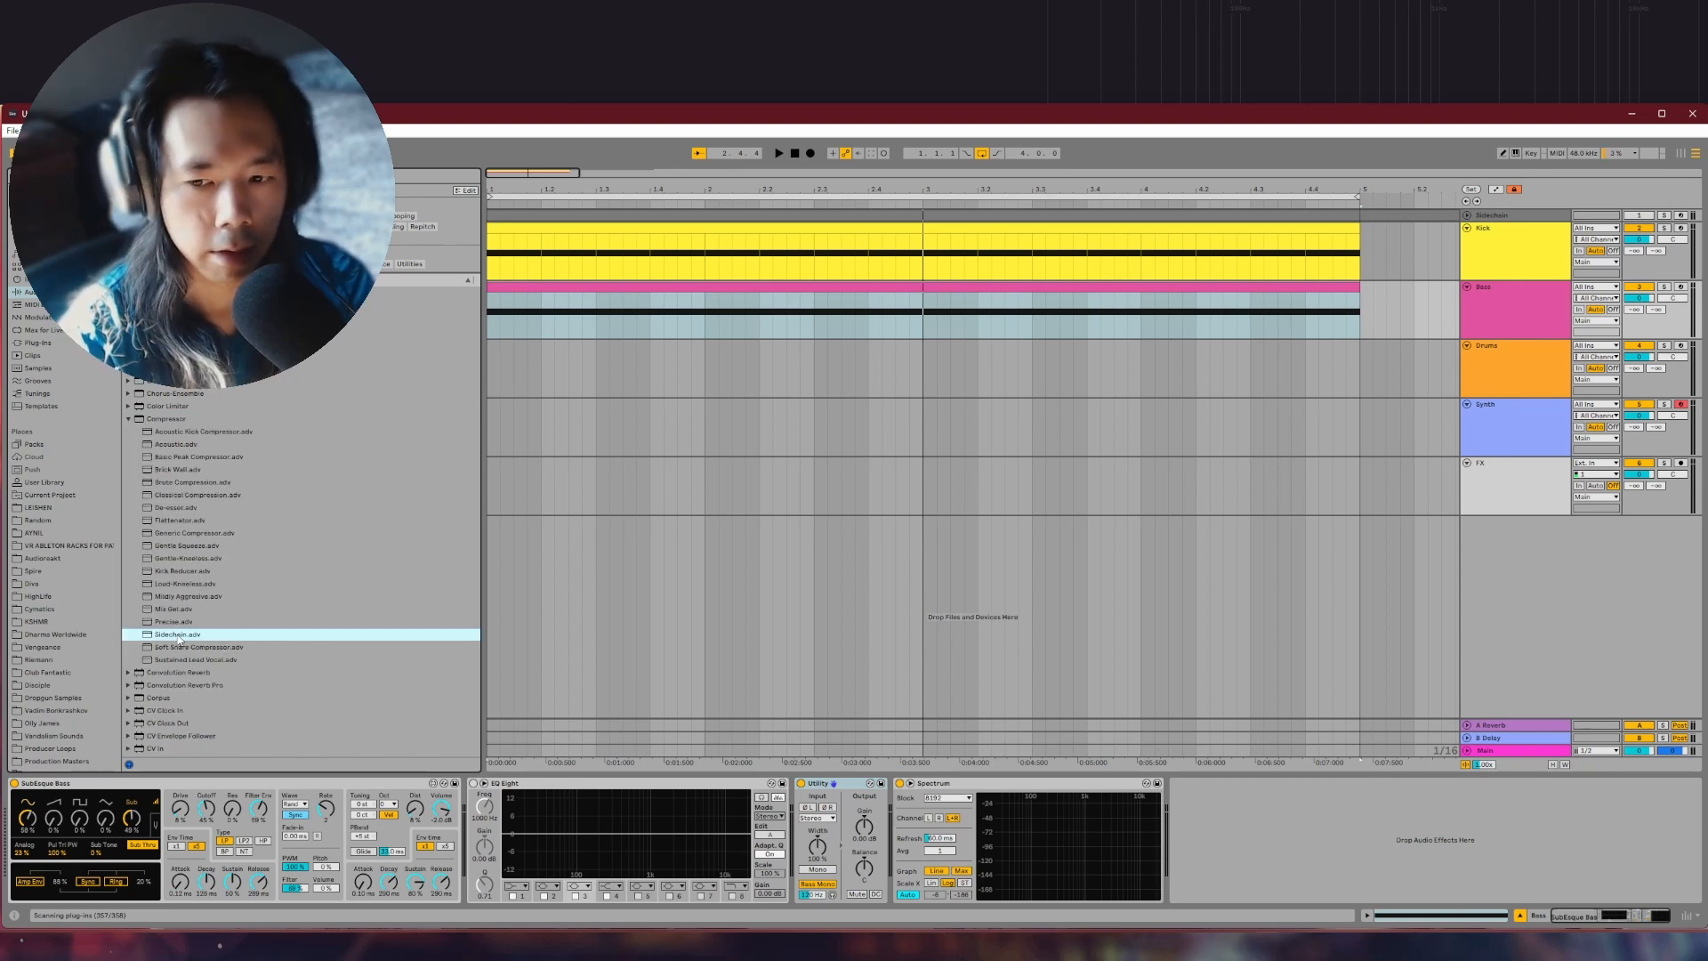
pyautogui.moveTo(179, 638); pyautogui.dragTo(793, 844)
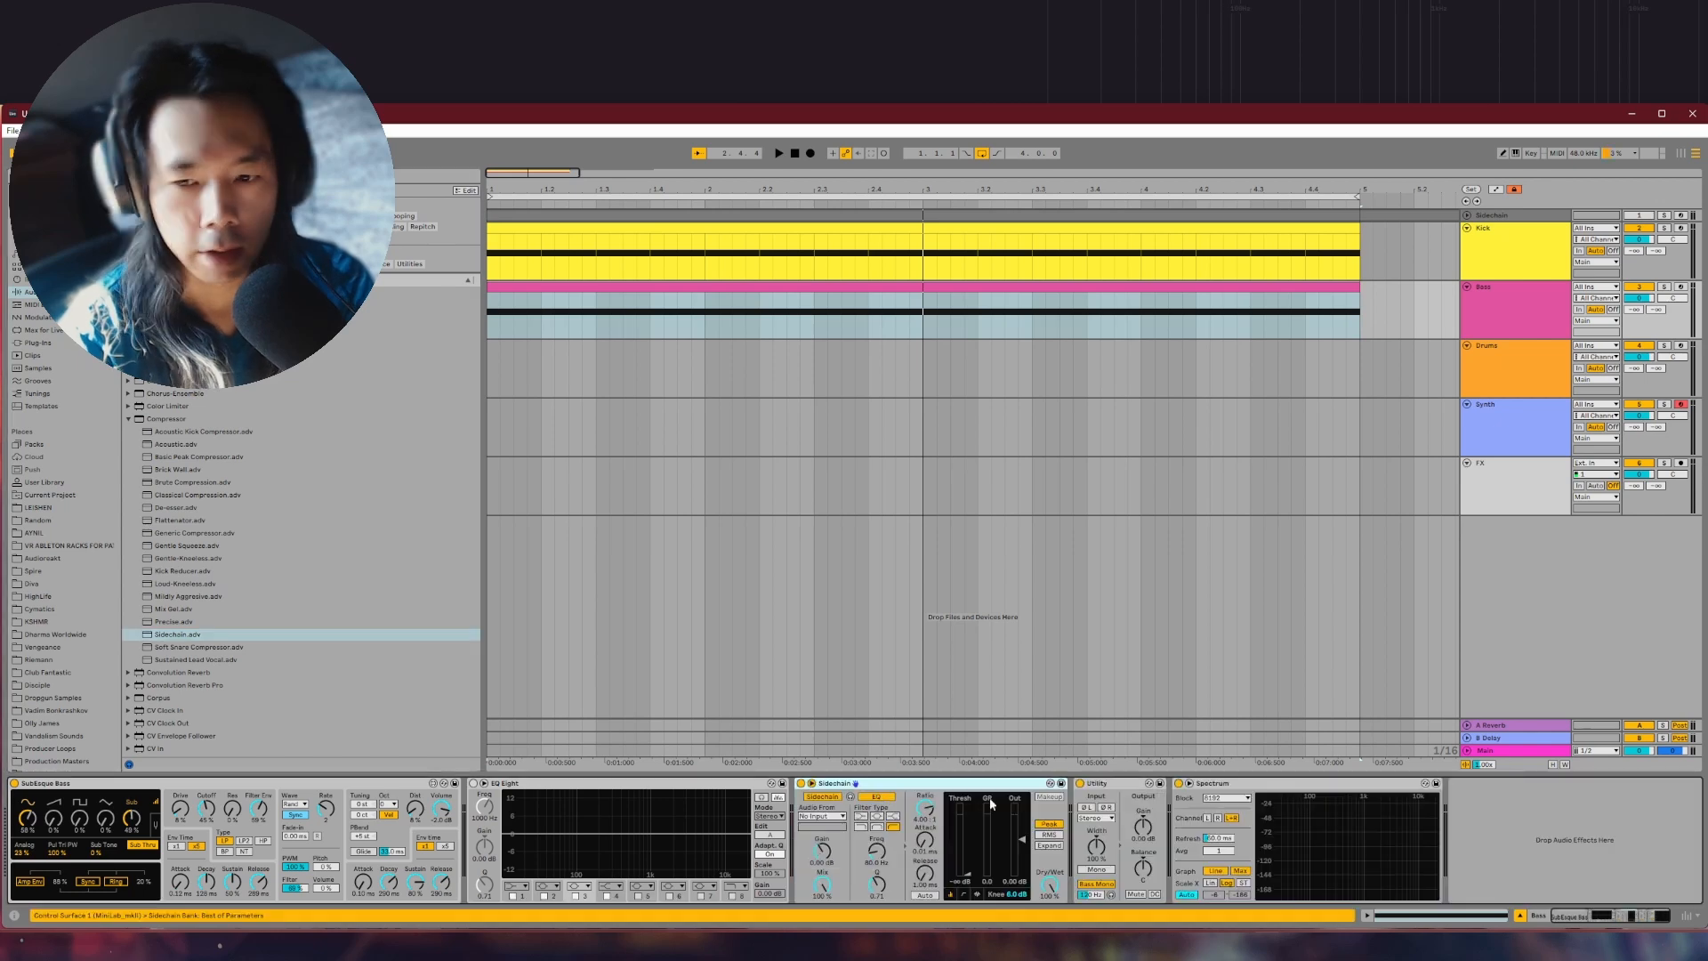
pyautogui.click(833, 819)
pyautogui.click(825, 839)
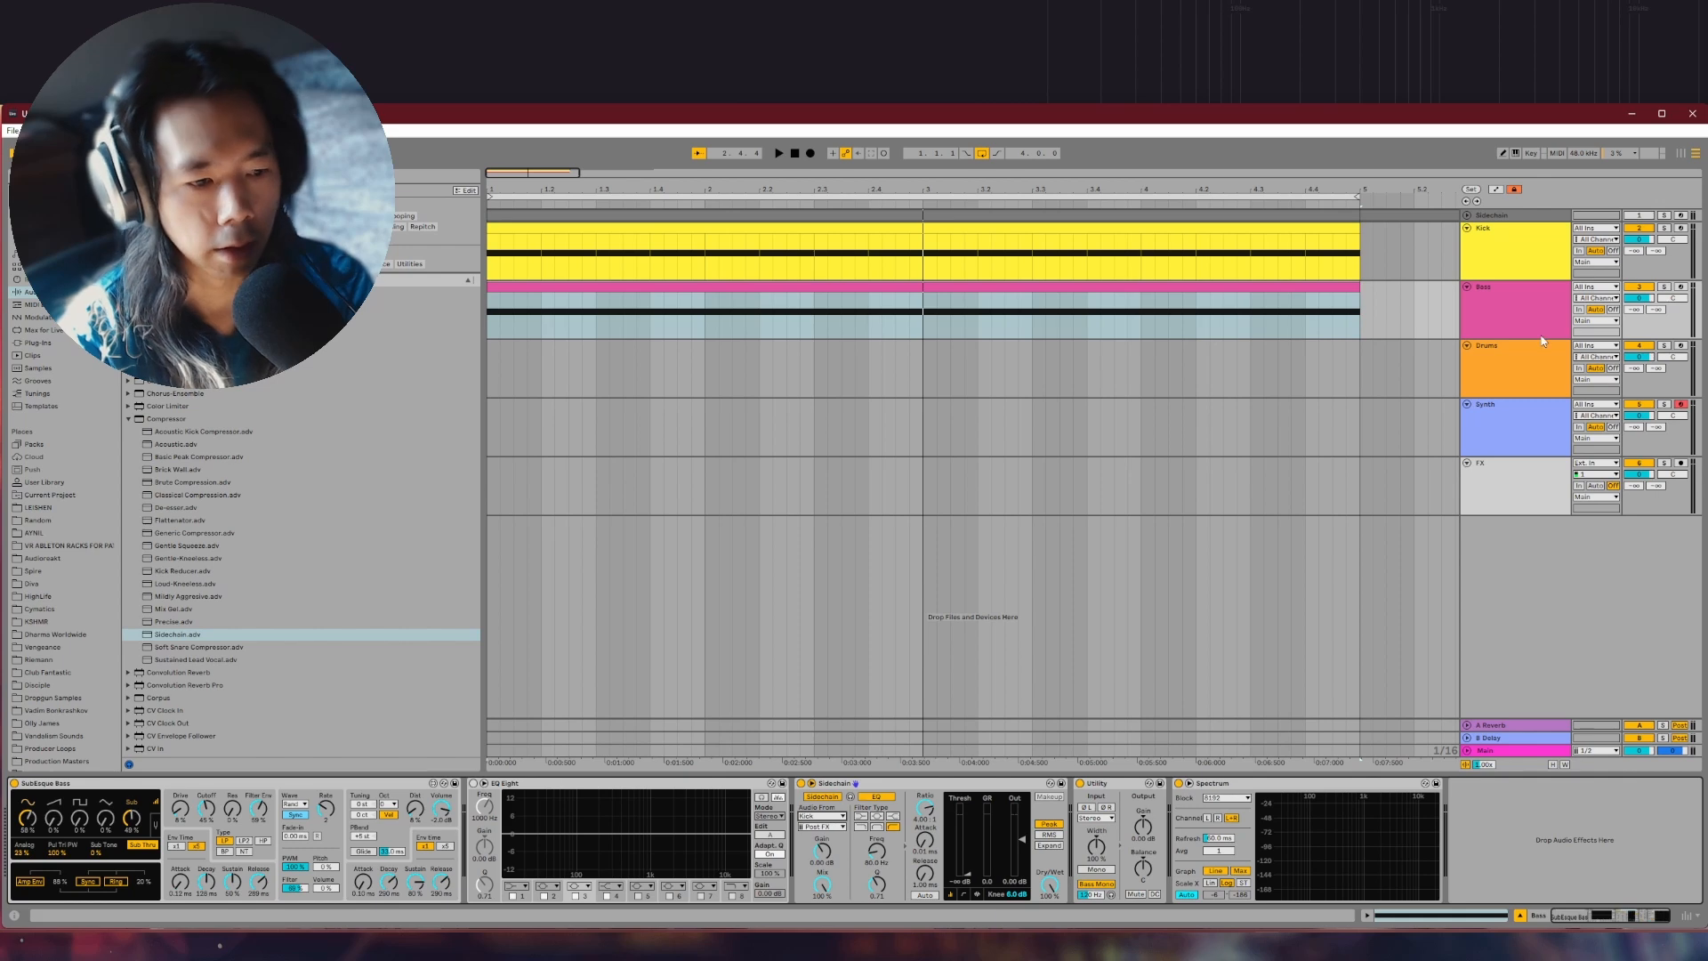
# Play the kick and bass and tune the bass compressor's threshold to about -39.0 dB
pyautogui.press('space')
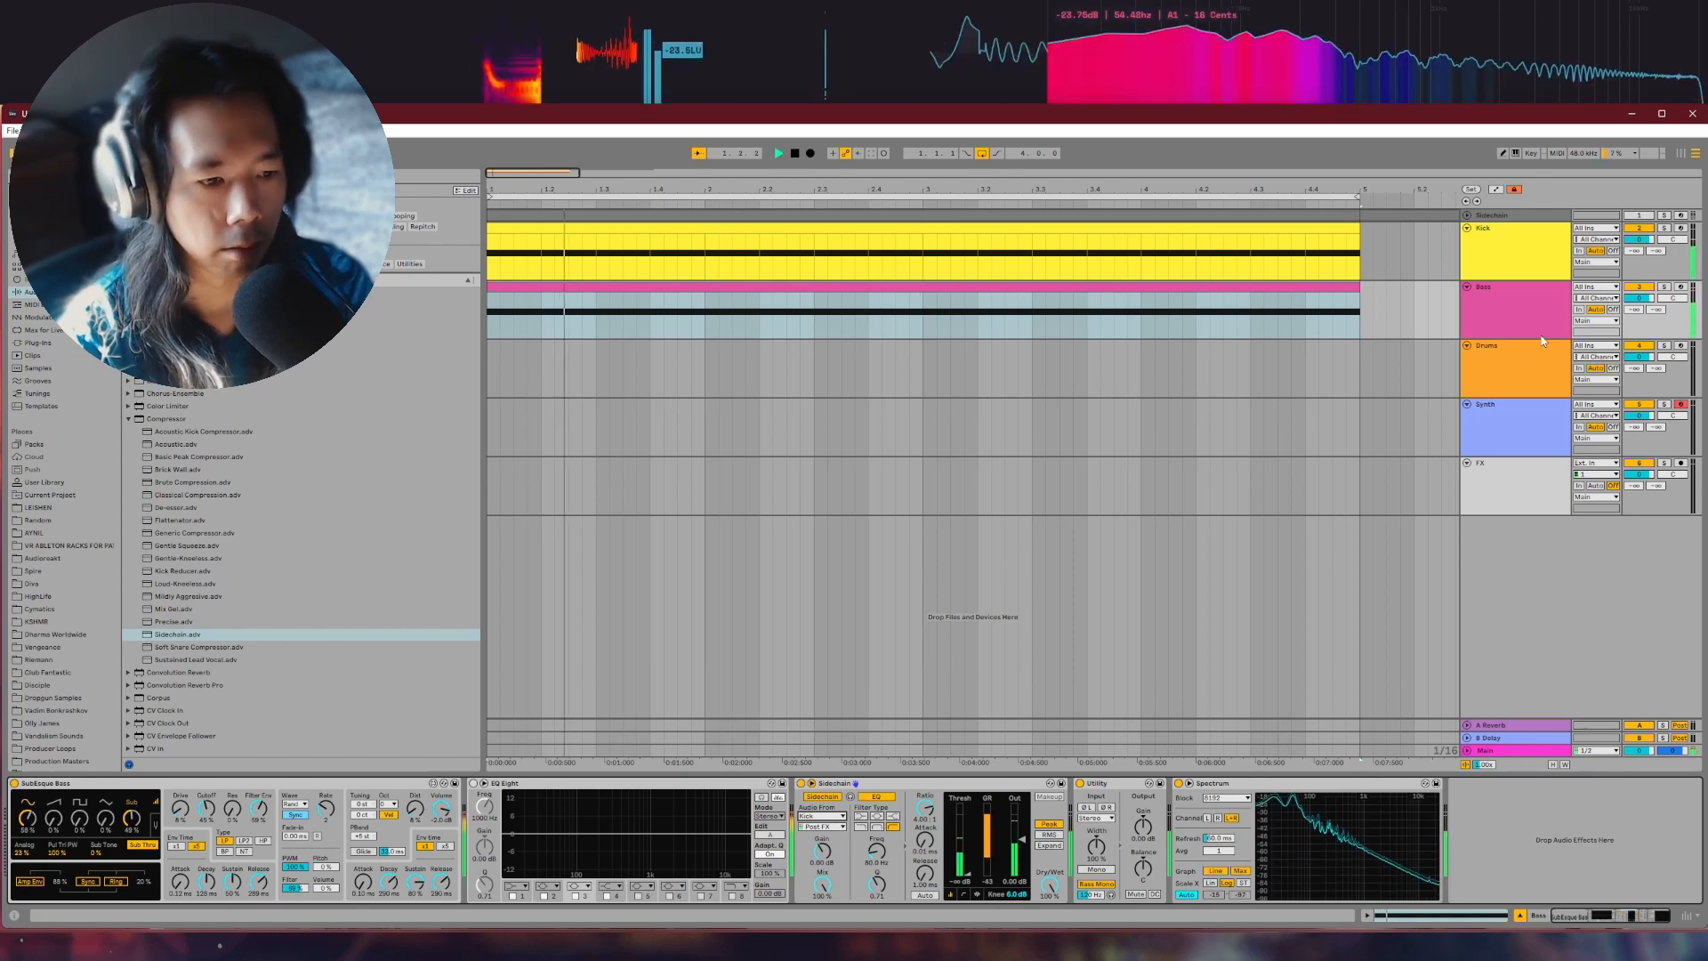
pyautogui.press('space')
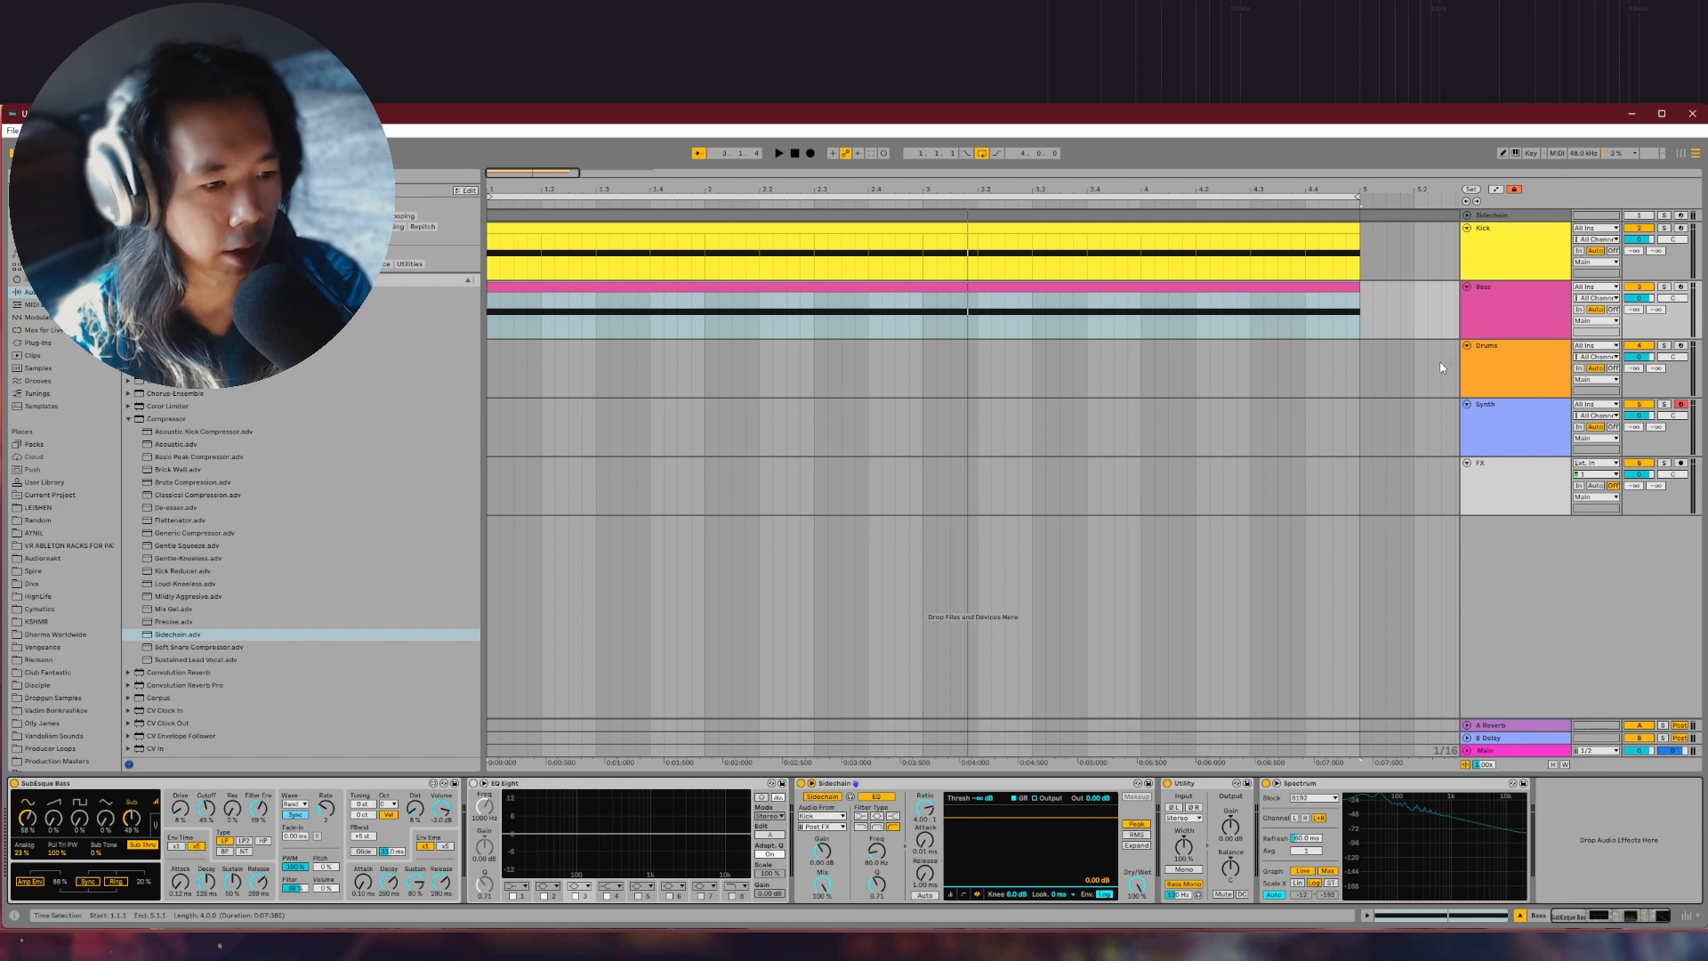
pyautogui.press('space')
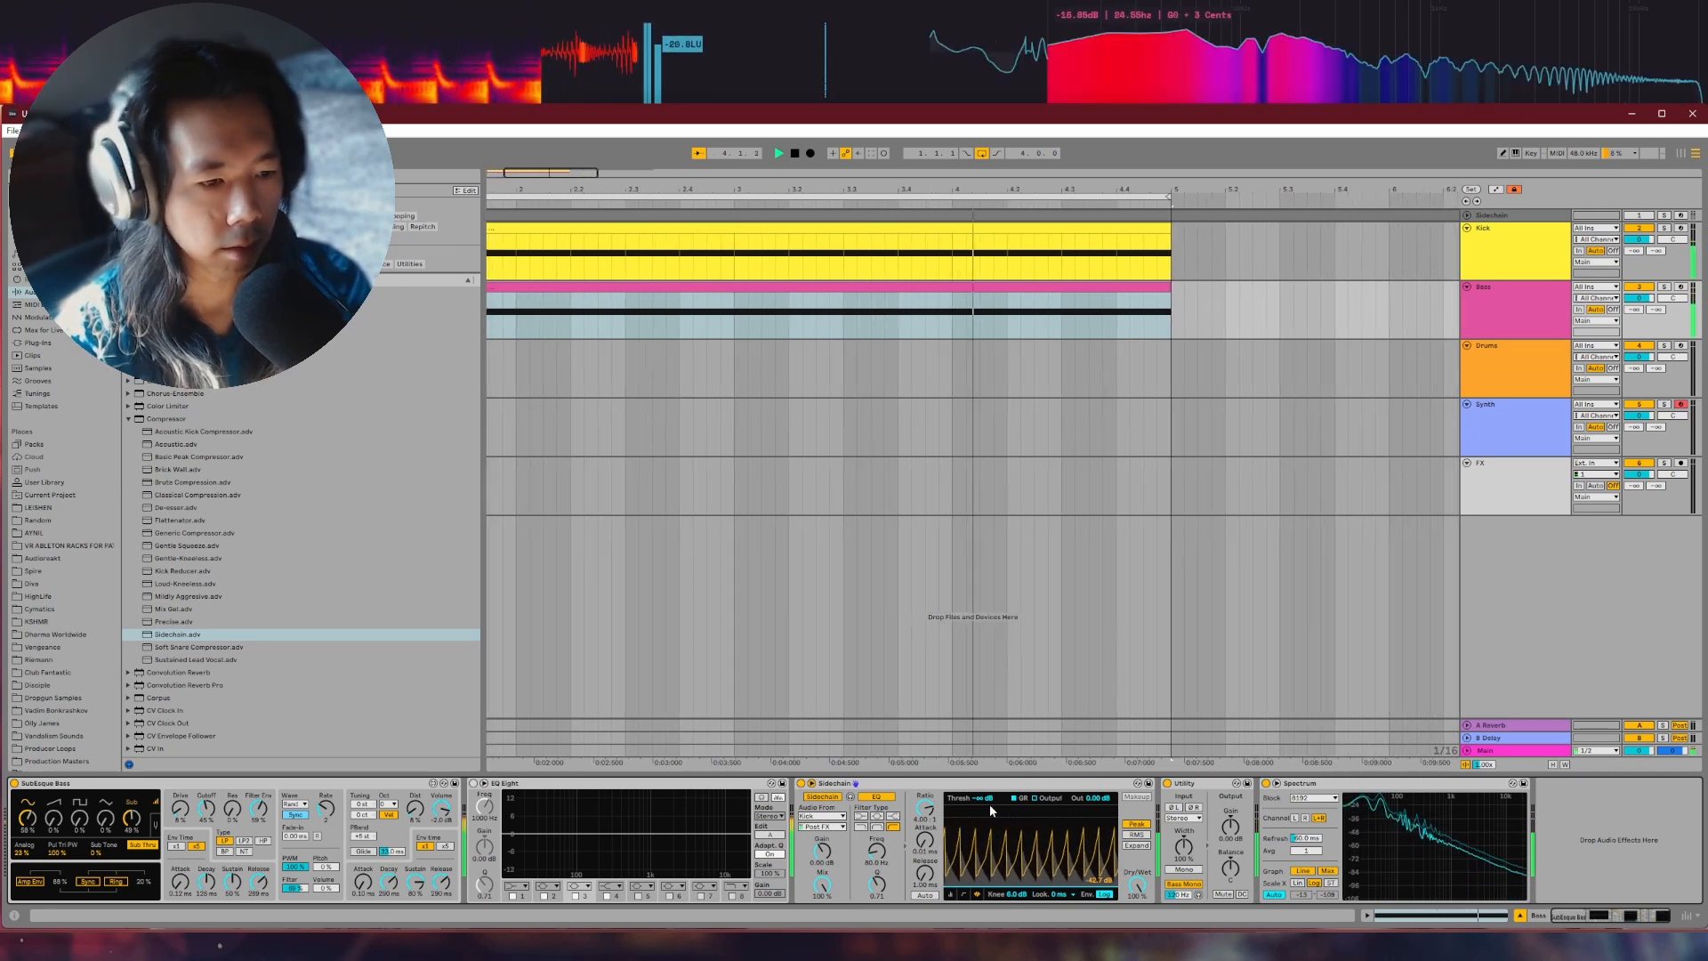
pyautogui.moveTo(984, 797); pyautogui.dragTo(984, 762)
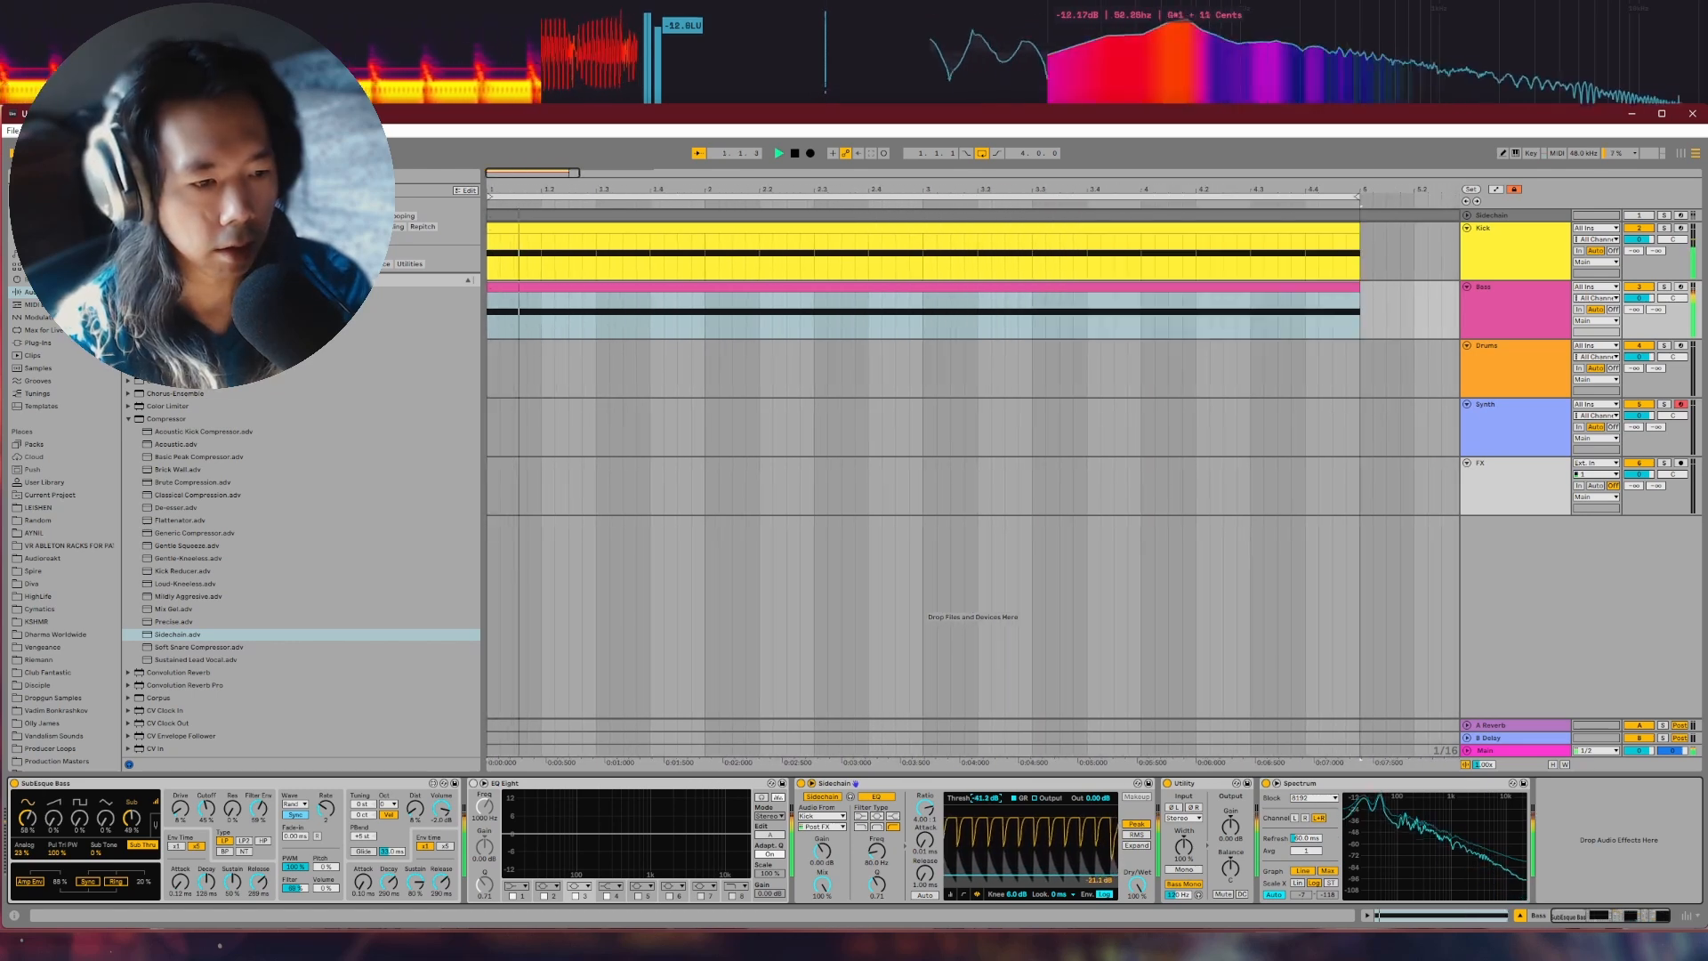
pyautogui.moveTo(988, 799)
pyautogui.mouseDown()
pyautogui.moveTo(988, 841)
pyautogui.moveTo(988, 762)
pyautogui.moveTo(988, 807)
pyautogui.mouseUp()
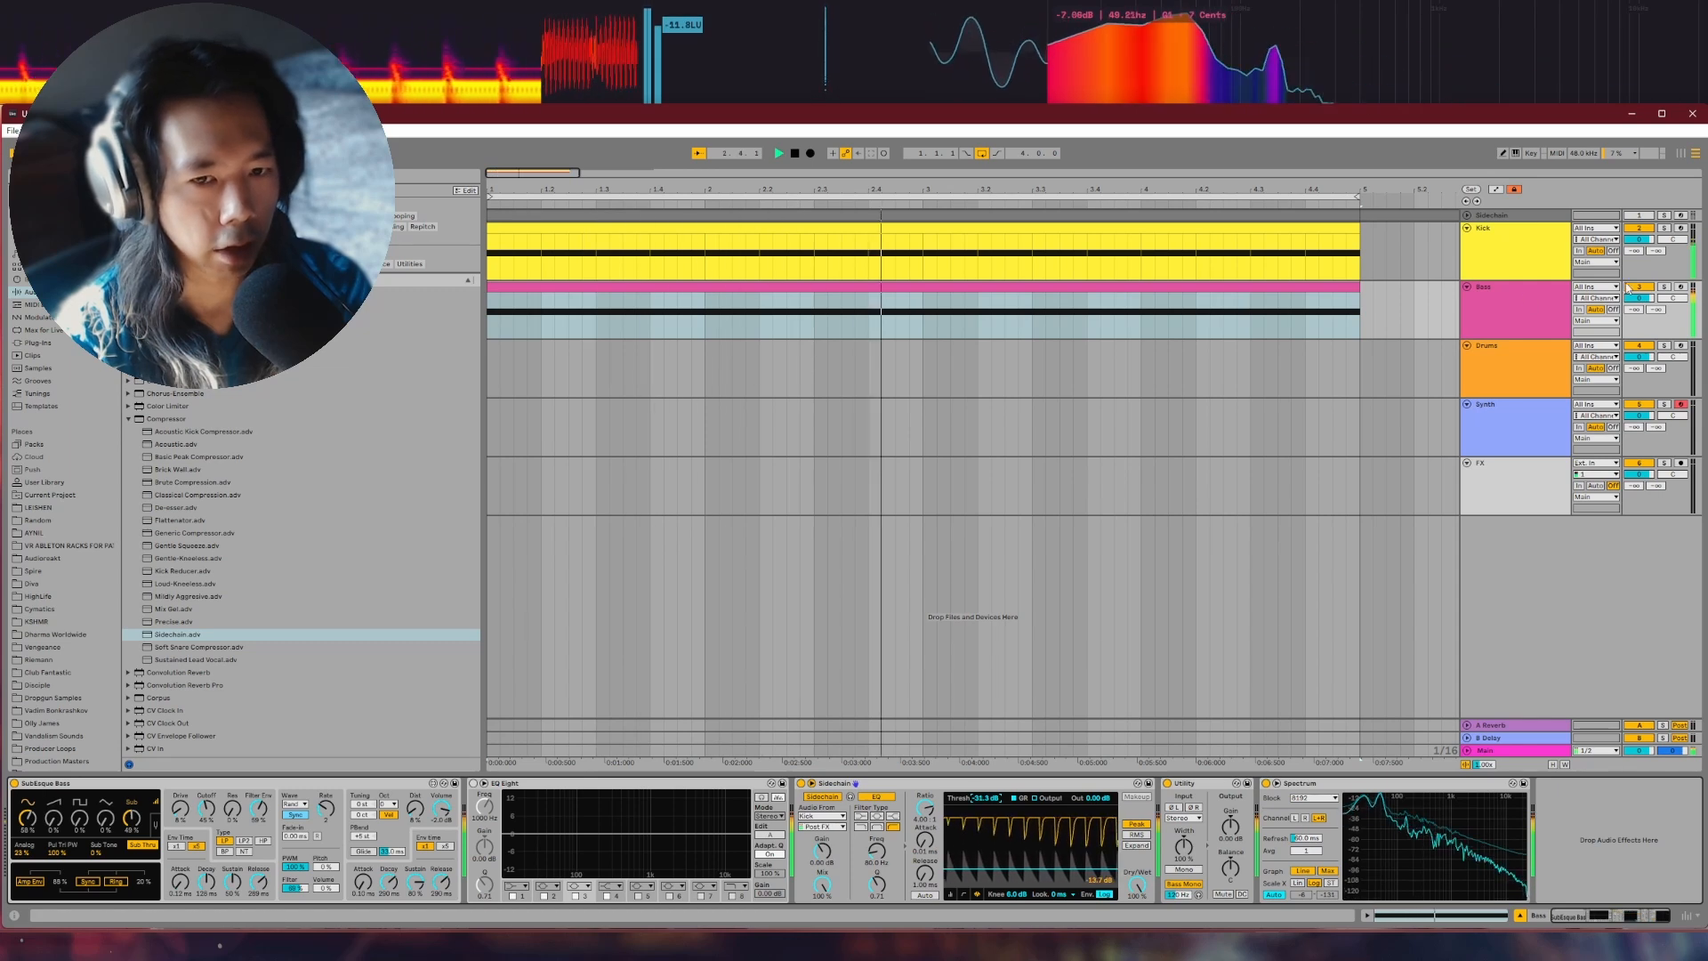
pyautogui.moveTo(986, 798); pyautogui.dragTo(986, 804)
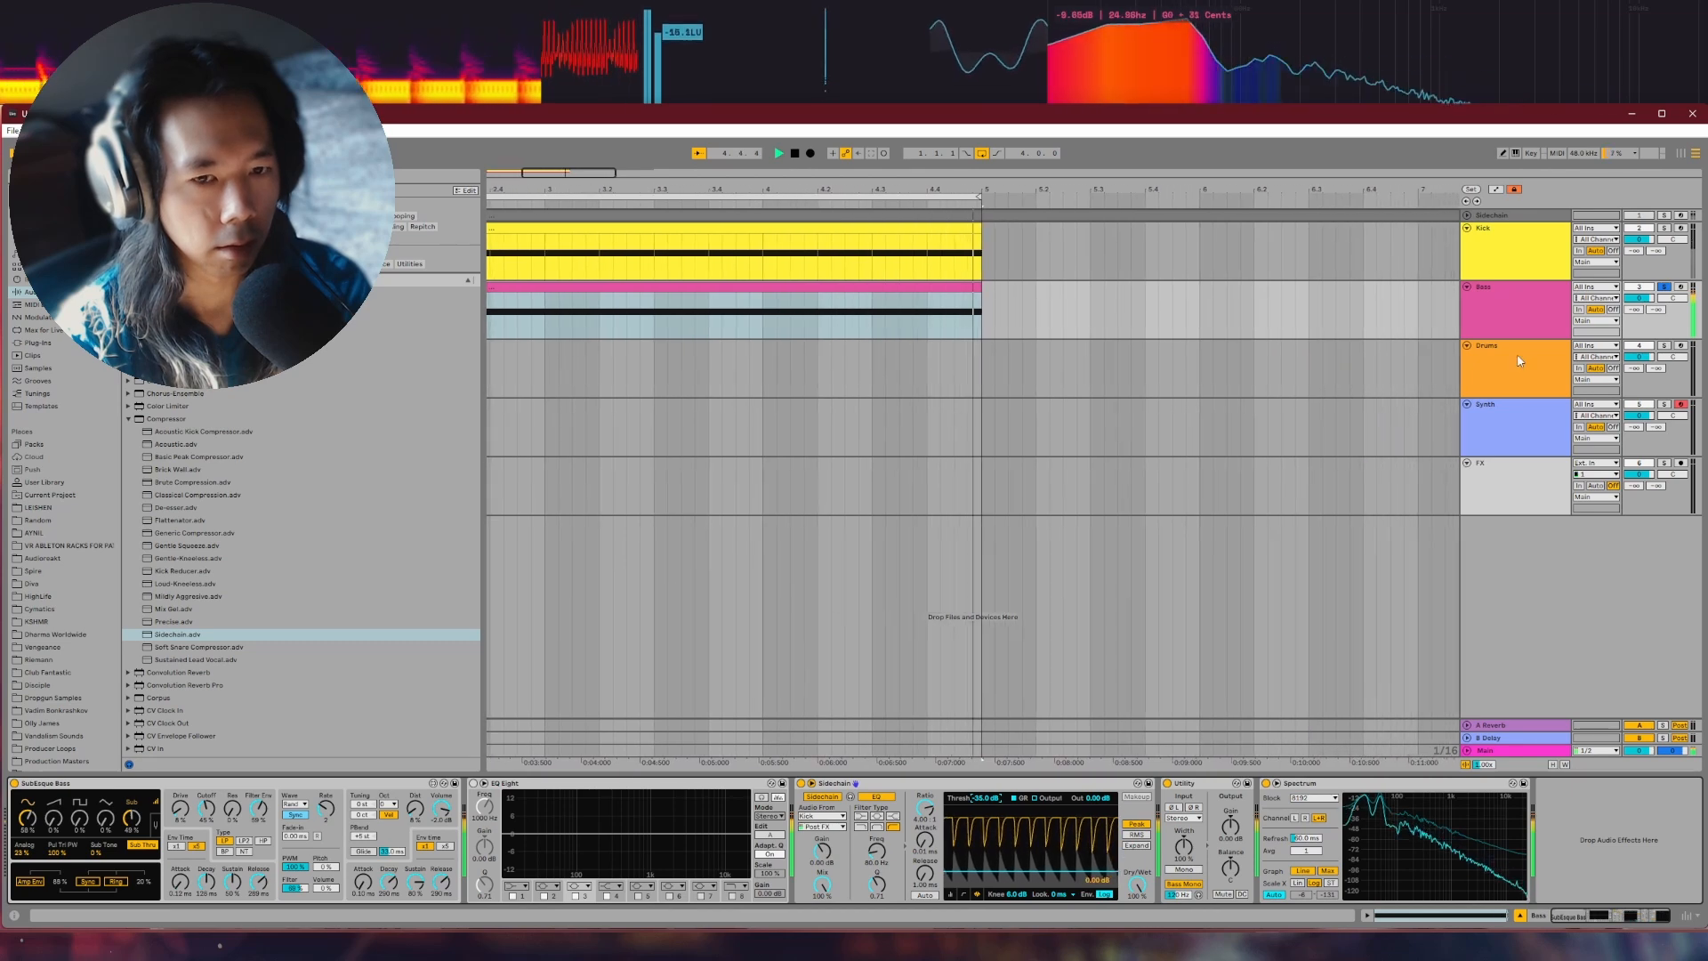
pyautogui.moveTo(986, 798); pyautogui.dragTo(986, 803)
# Adjust the bass compressor's release time while listening to the soloed bass, and unsolo the Bass track
pyautogui.moveTo(932, 884); pyautogui.dragTo(931, 865)
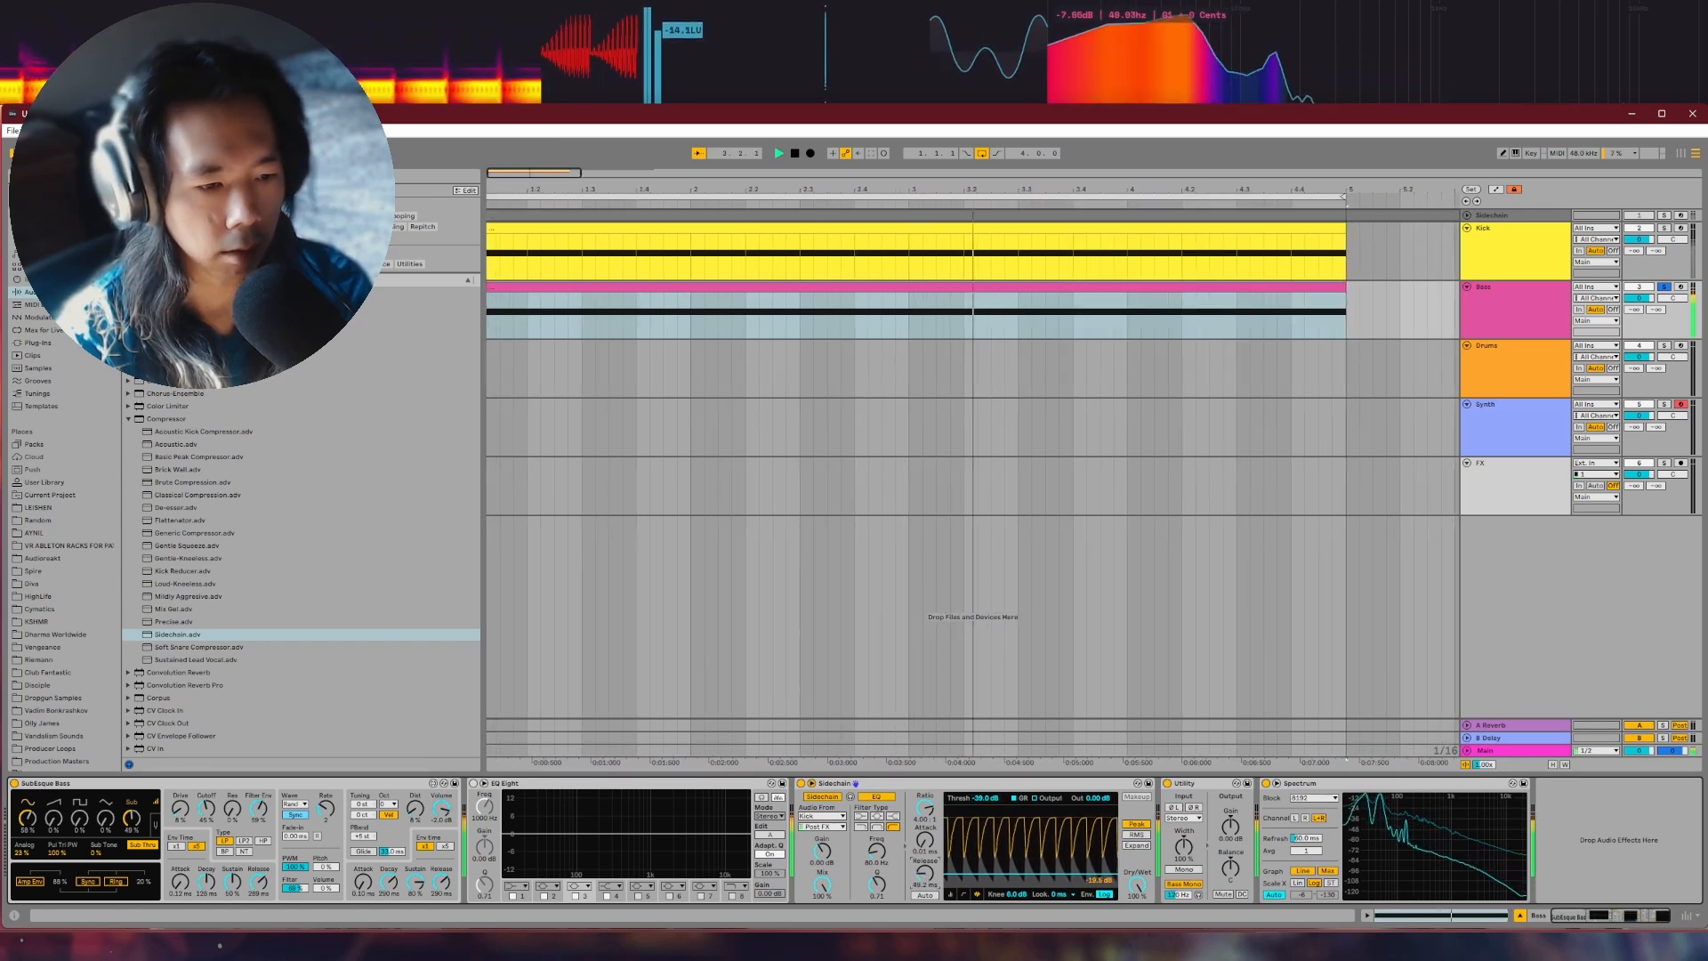
pyautogui.moveTo(931, 865)
pyautogui.mouseDown()
pyautogui.moveTo(932, 883)
pyautogui.moveTo(925, 838)
pyautogui.mouseUp()
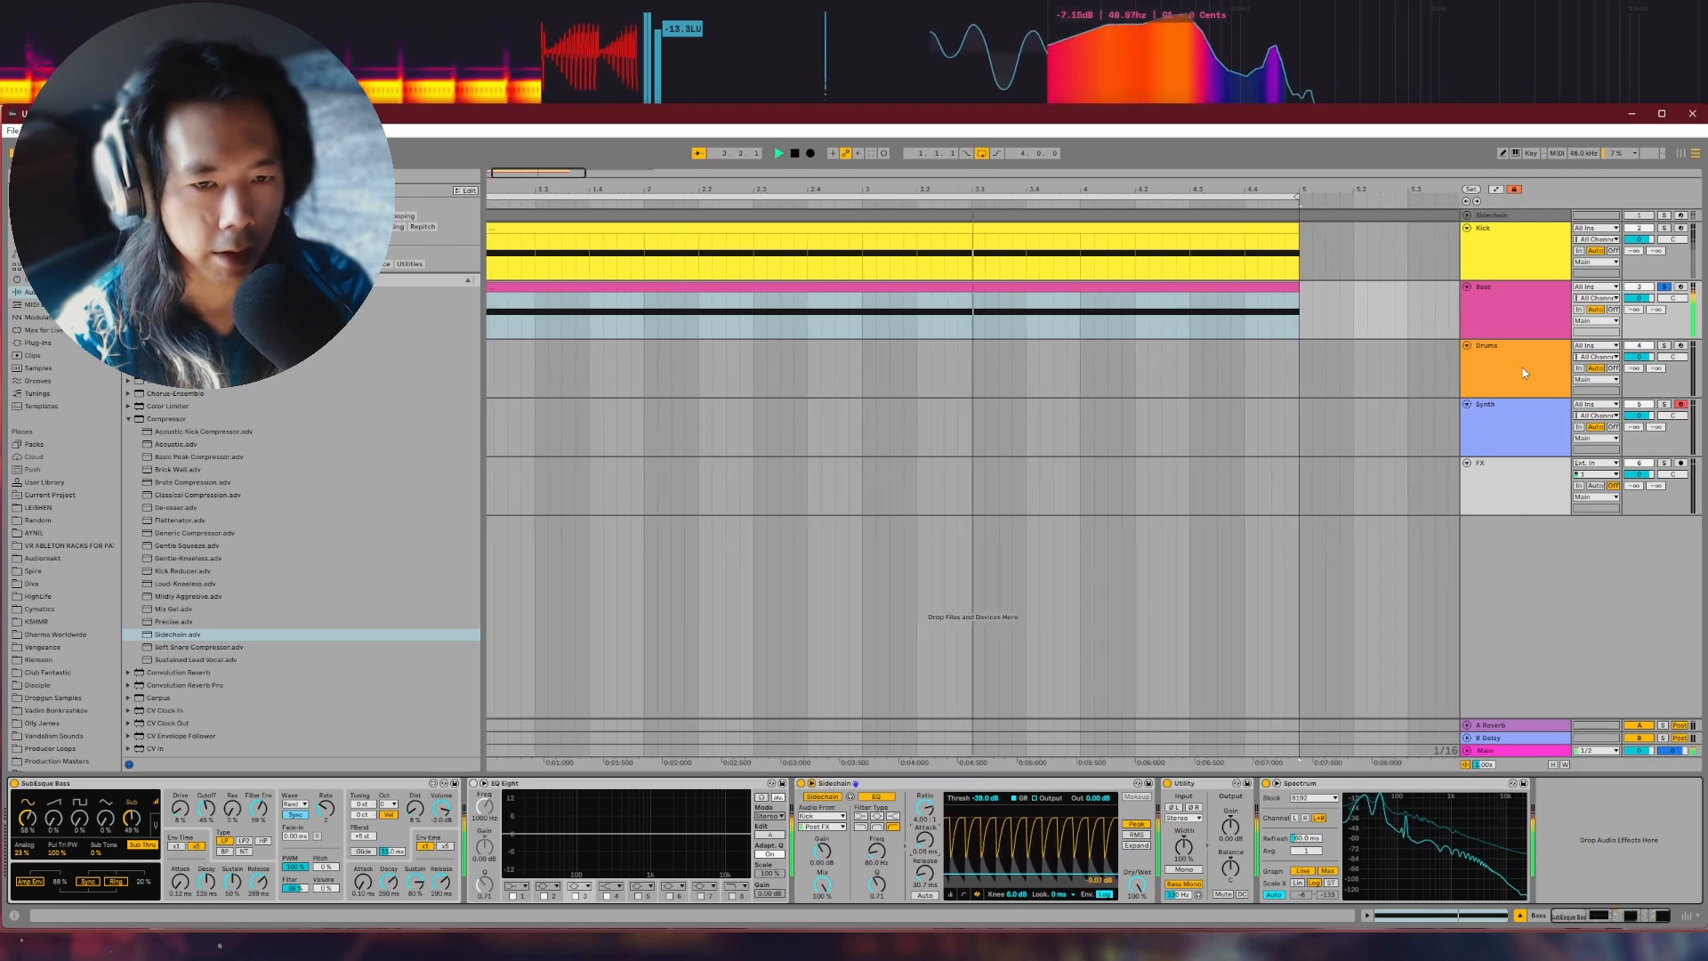
pyautogui.click(1665, 288)
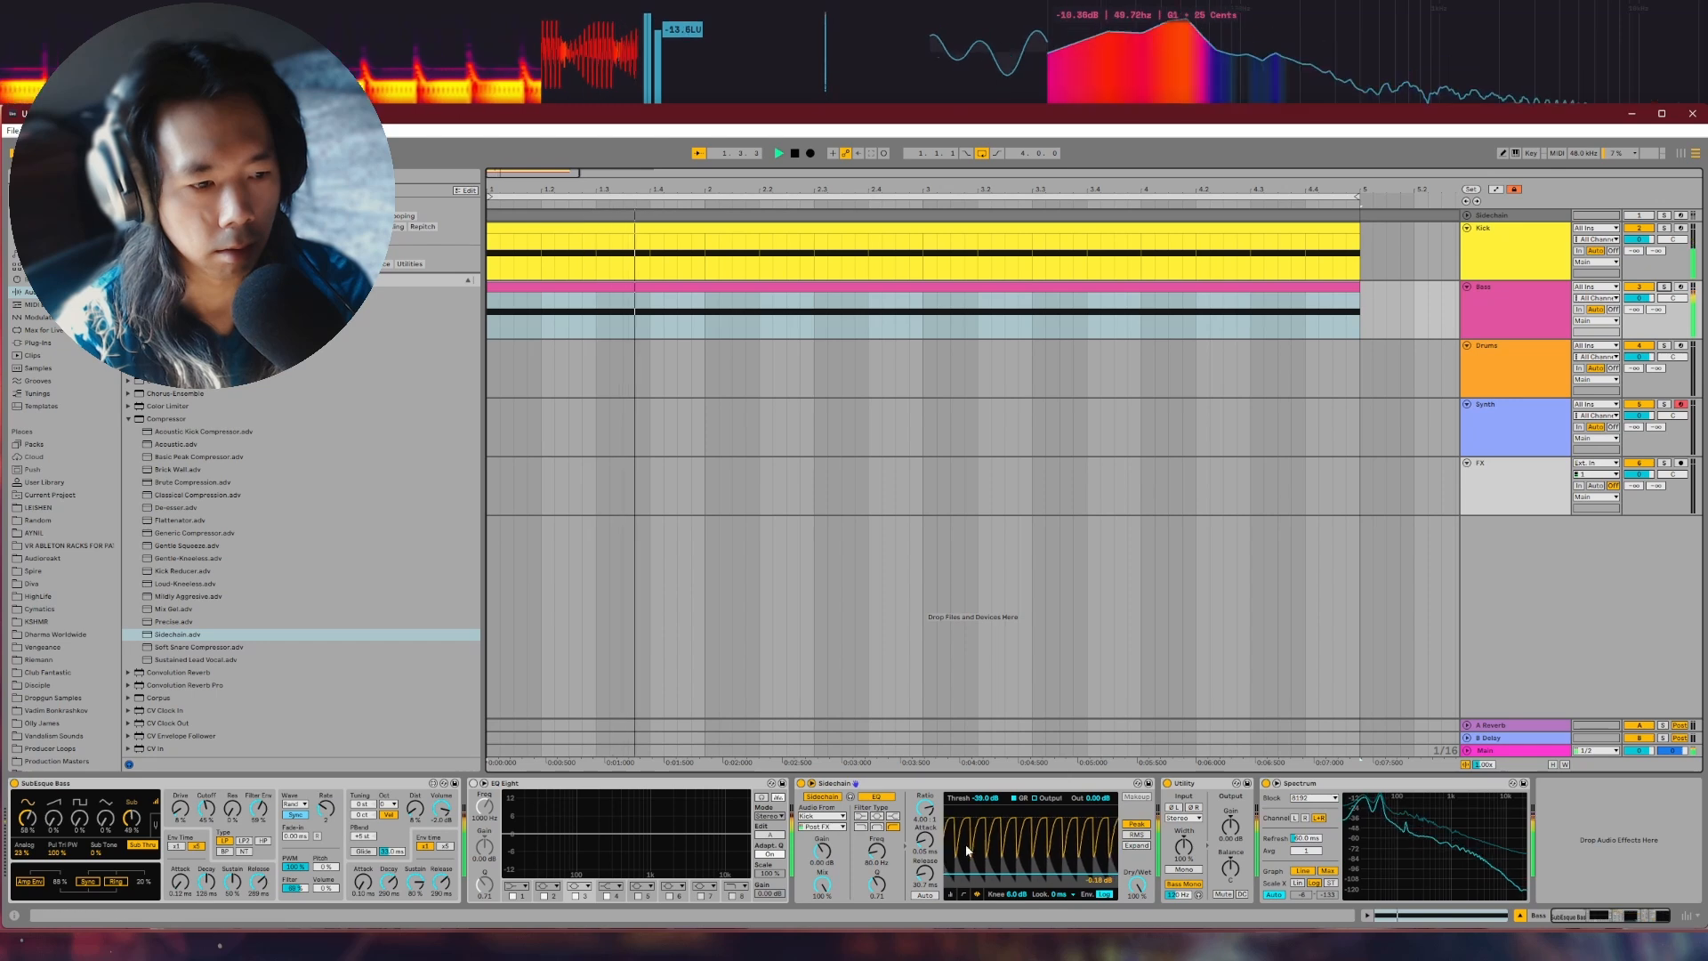
# Lower the bass compressor's threshold to about -48.3 dB and replay the kick and bass to check the ducking
pyautogui.moveTo(986, 800); pyautogui.dragTo(986, 819)
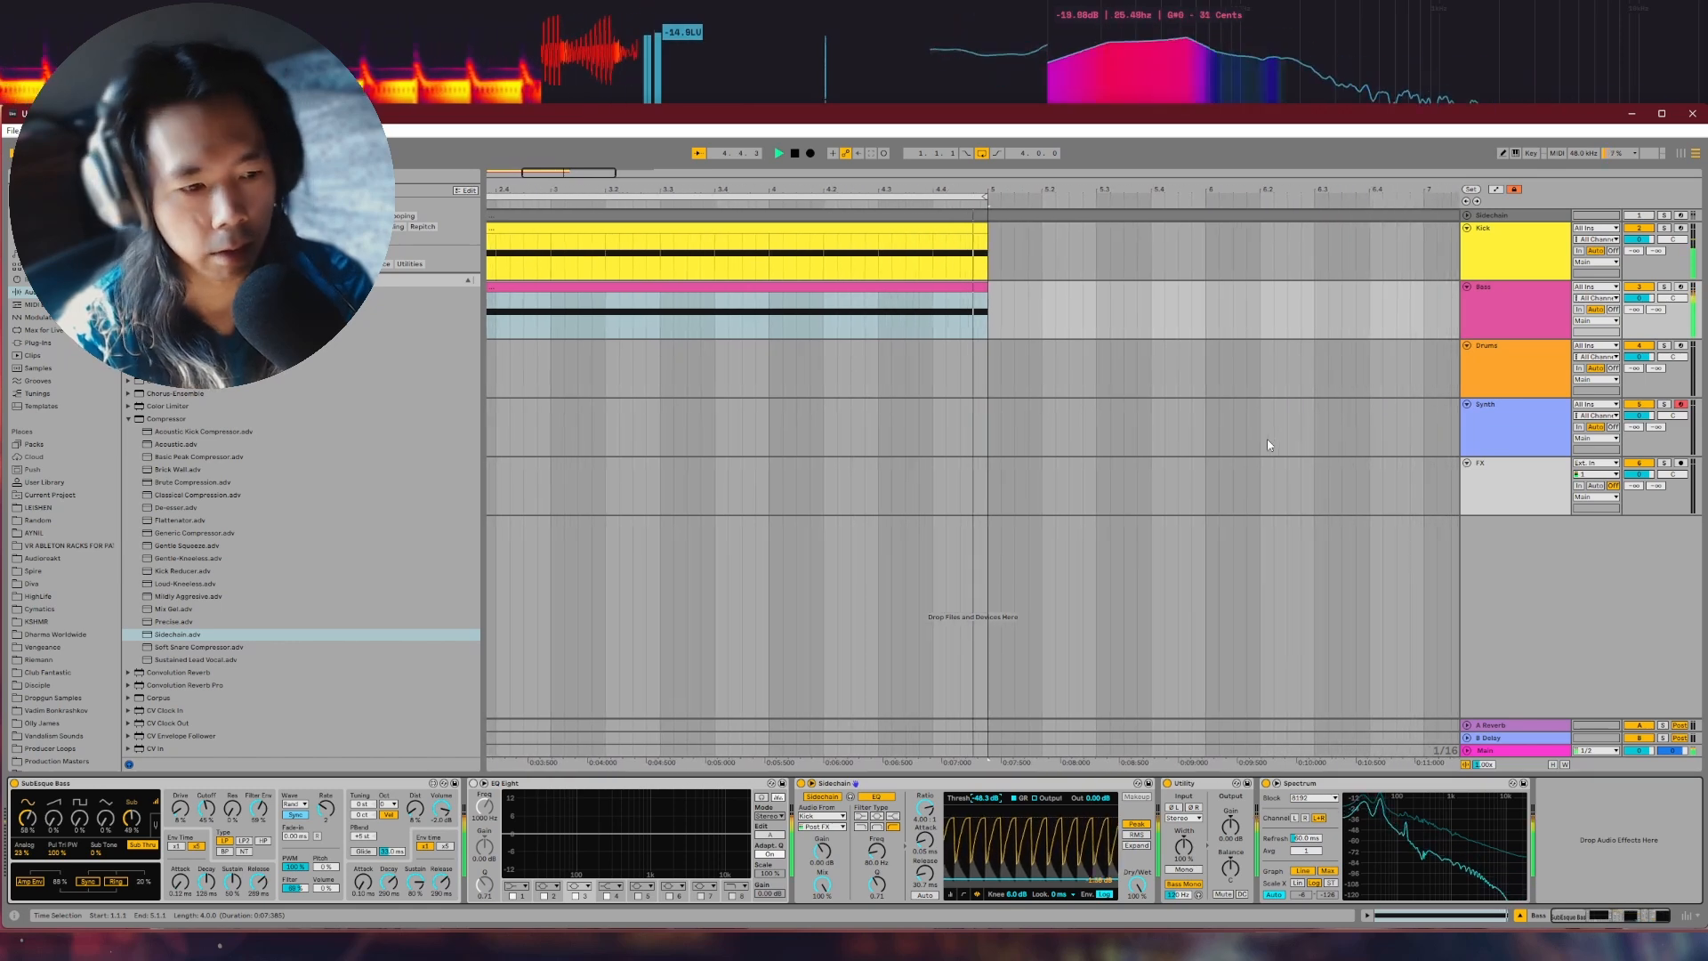
pyautogui.press('space')
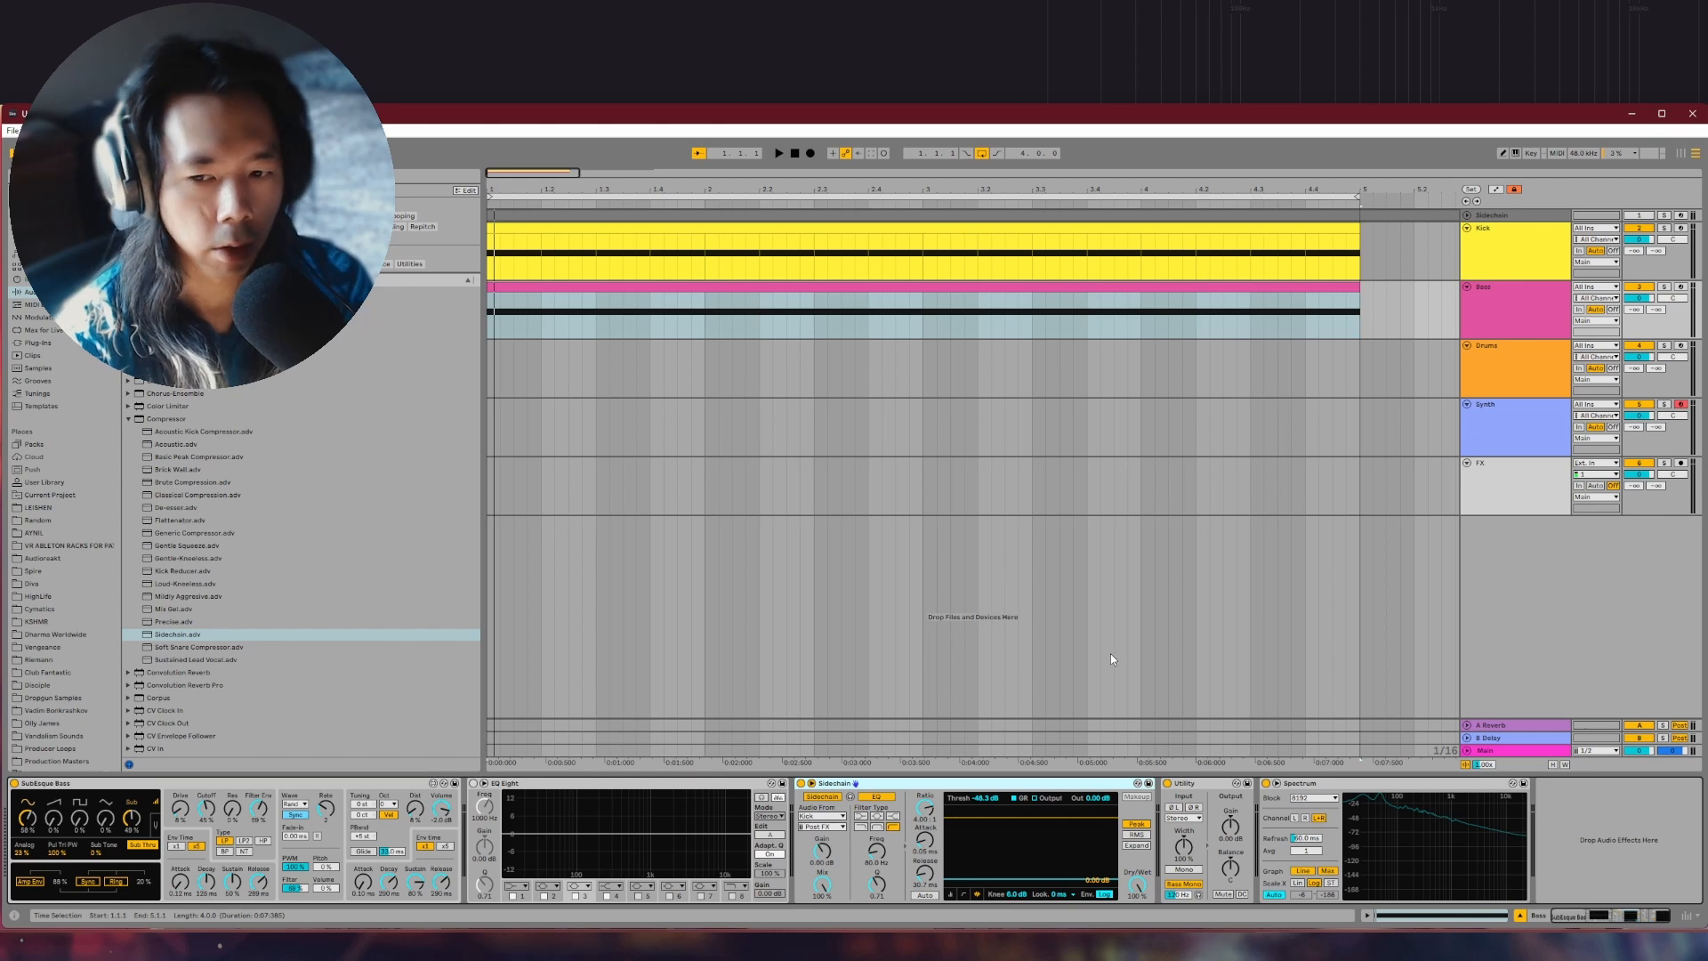
pyautogui.press('space')
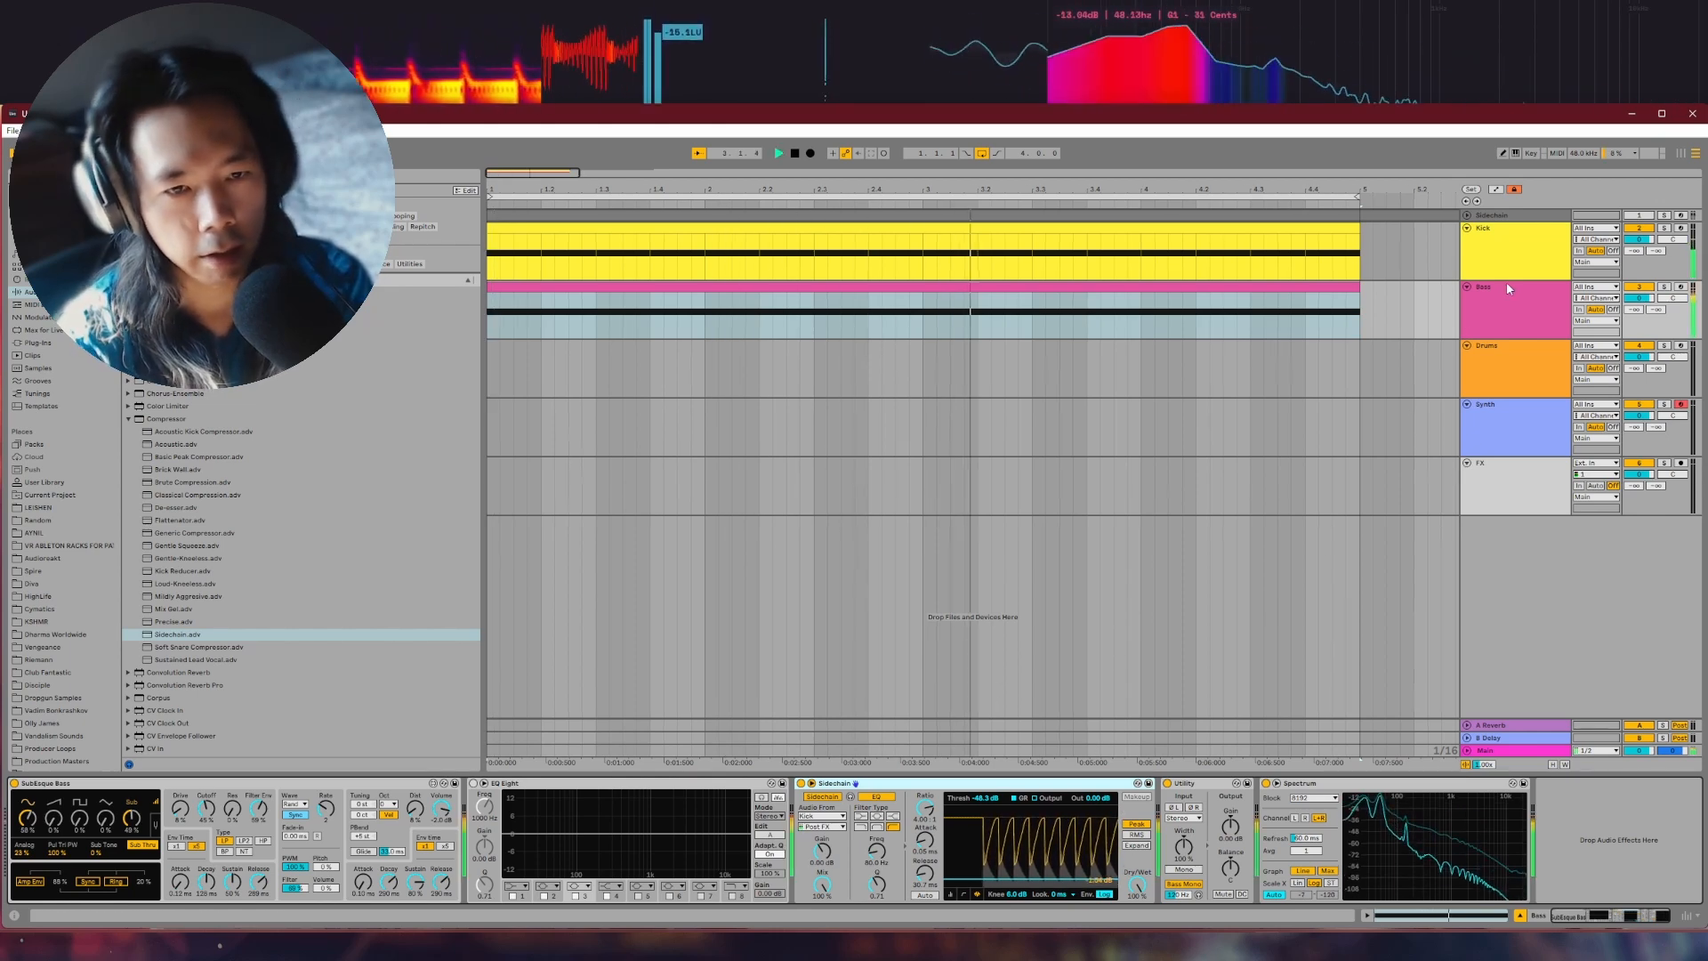
pyautogui.press('space')
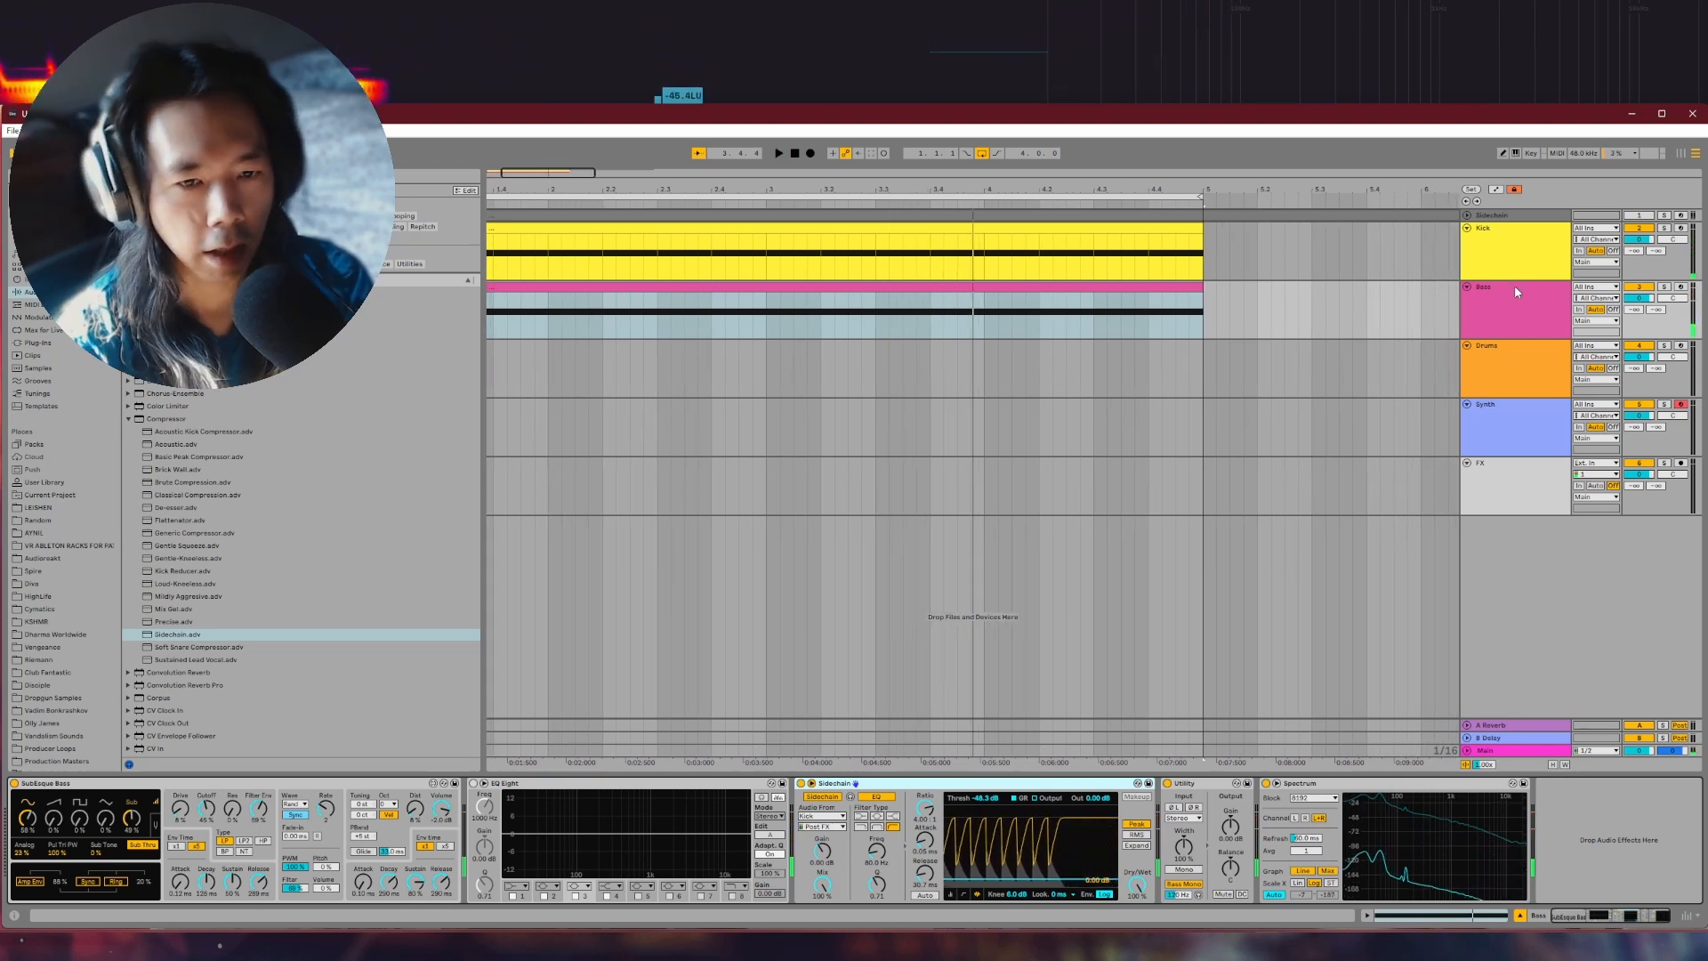
# Readjust the release time of the Bass track's compressor during playback, and stop playback
pyautogui.click(1520, 286)
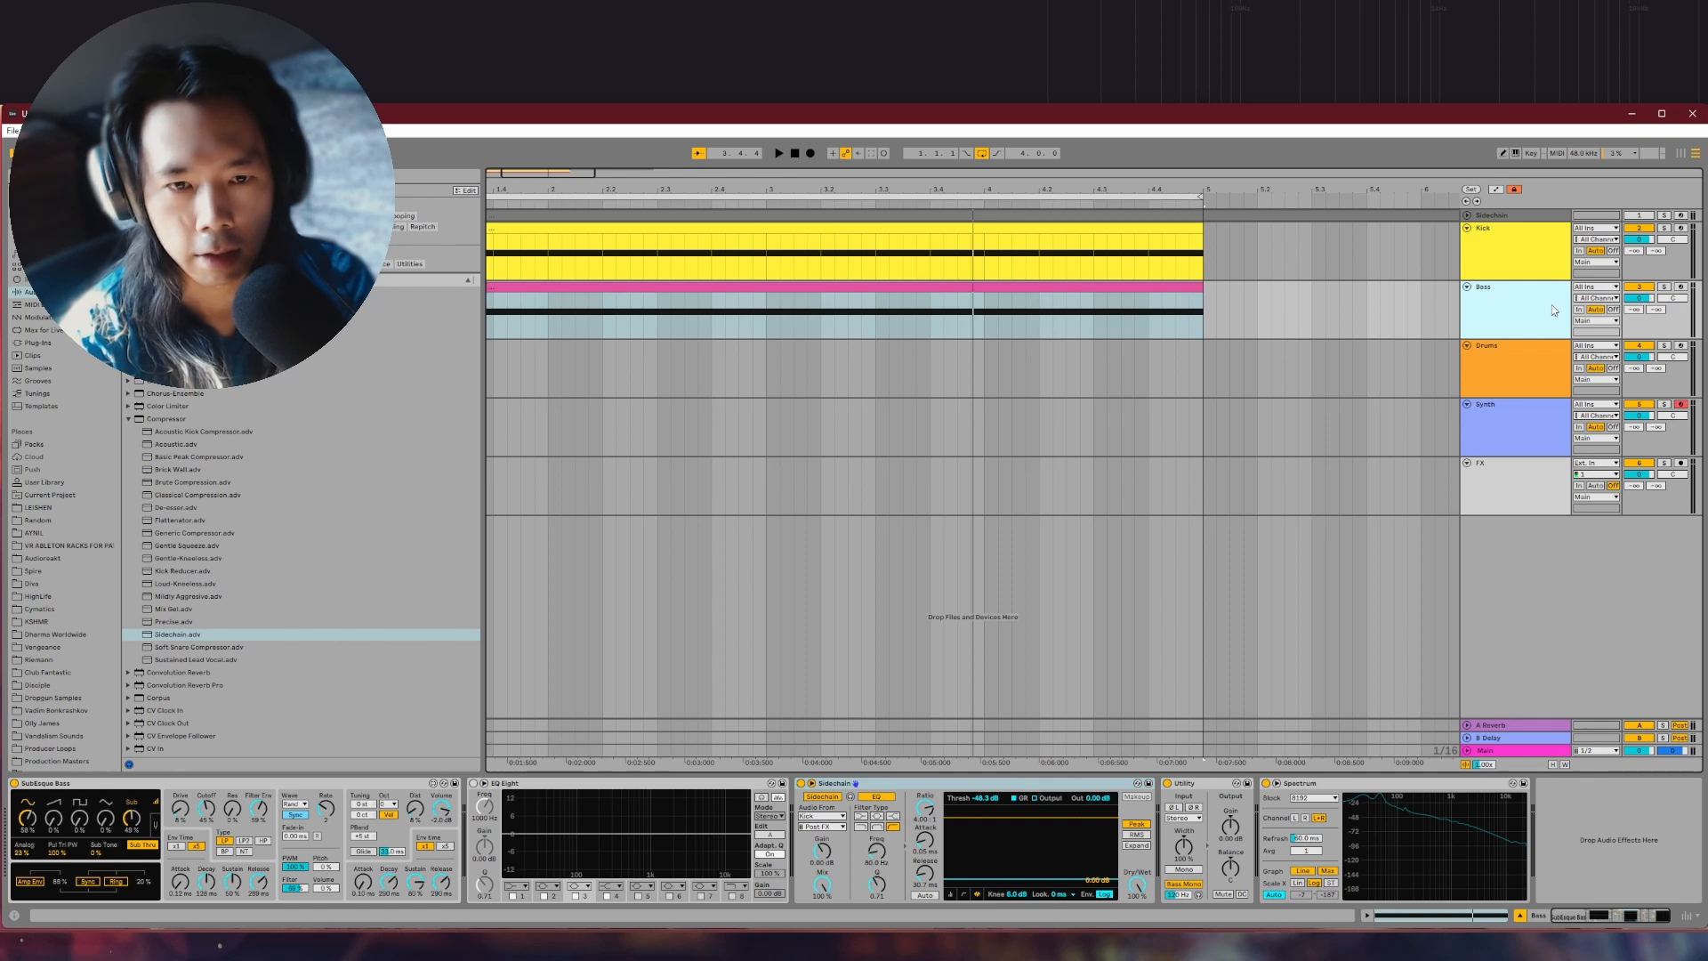
pyautogui.press('space')
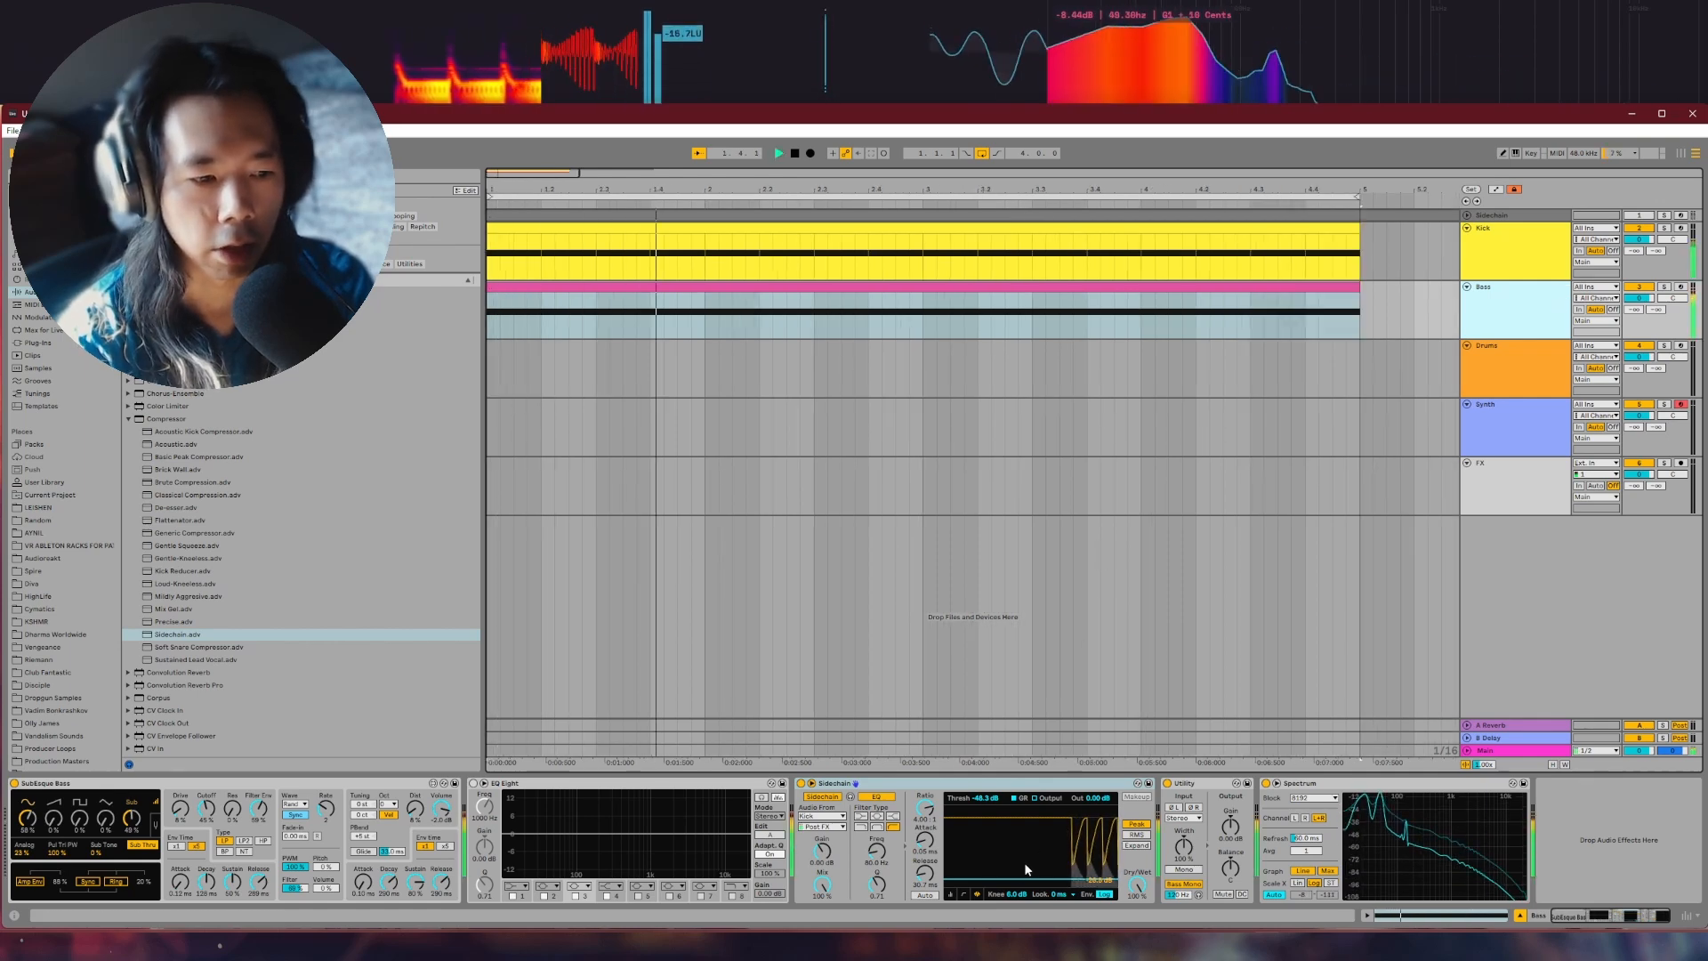
pyautogui.moveTo(925, 876); pyautogui.dragTo(926, 852)
pyautogui.press('space')
pyautogui.click(1510, 305)
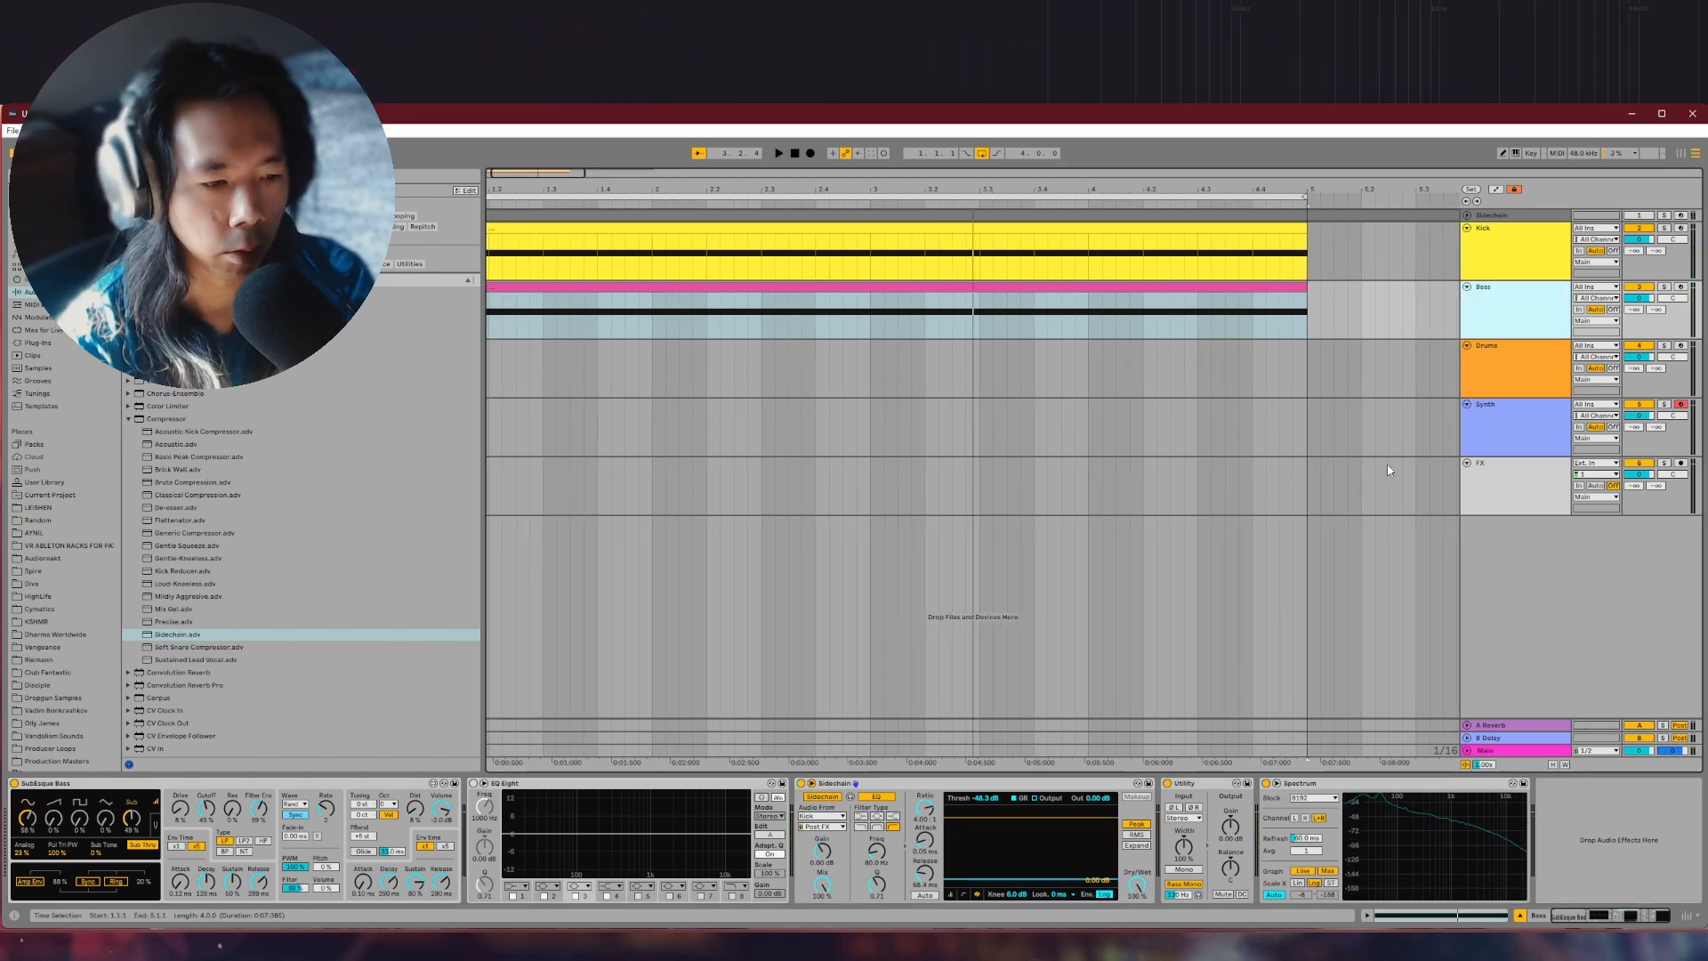
# Unfold the Sidechain track, select the Rim Shot pad in its 909 Core Kit, and show the notes in its clip
pyautogui.click(1513, 216)
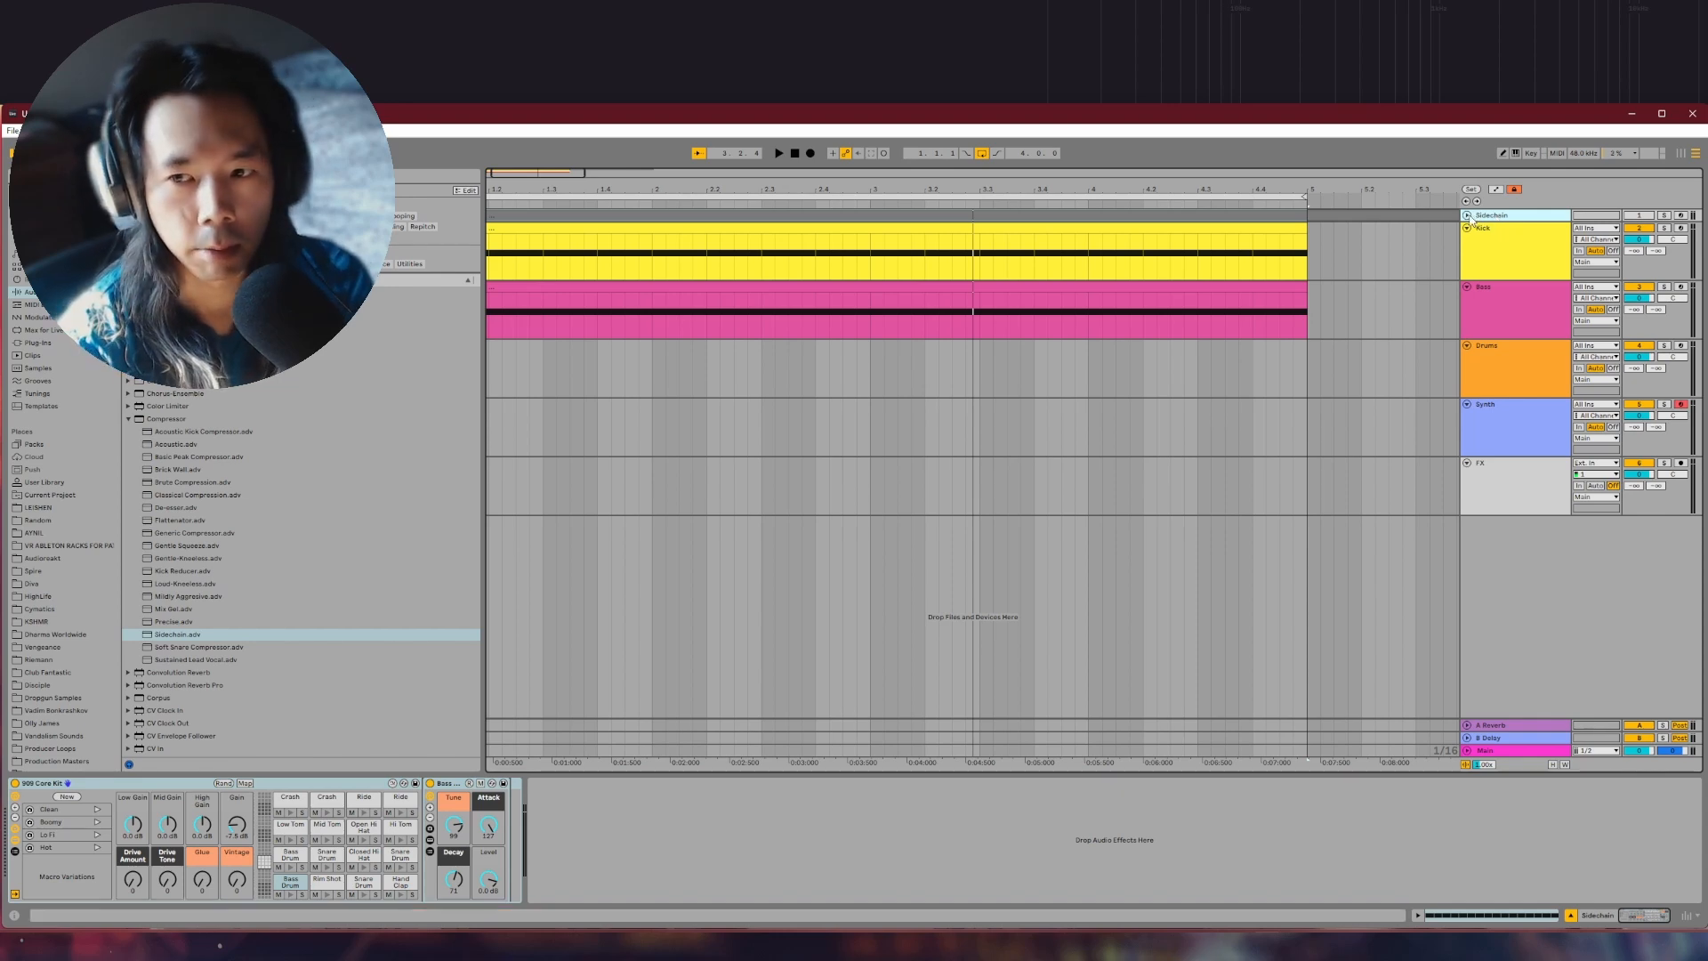
pyautogui.click(1468, 217)
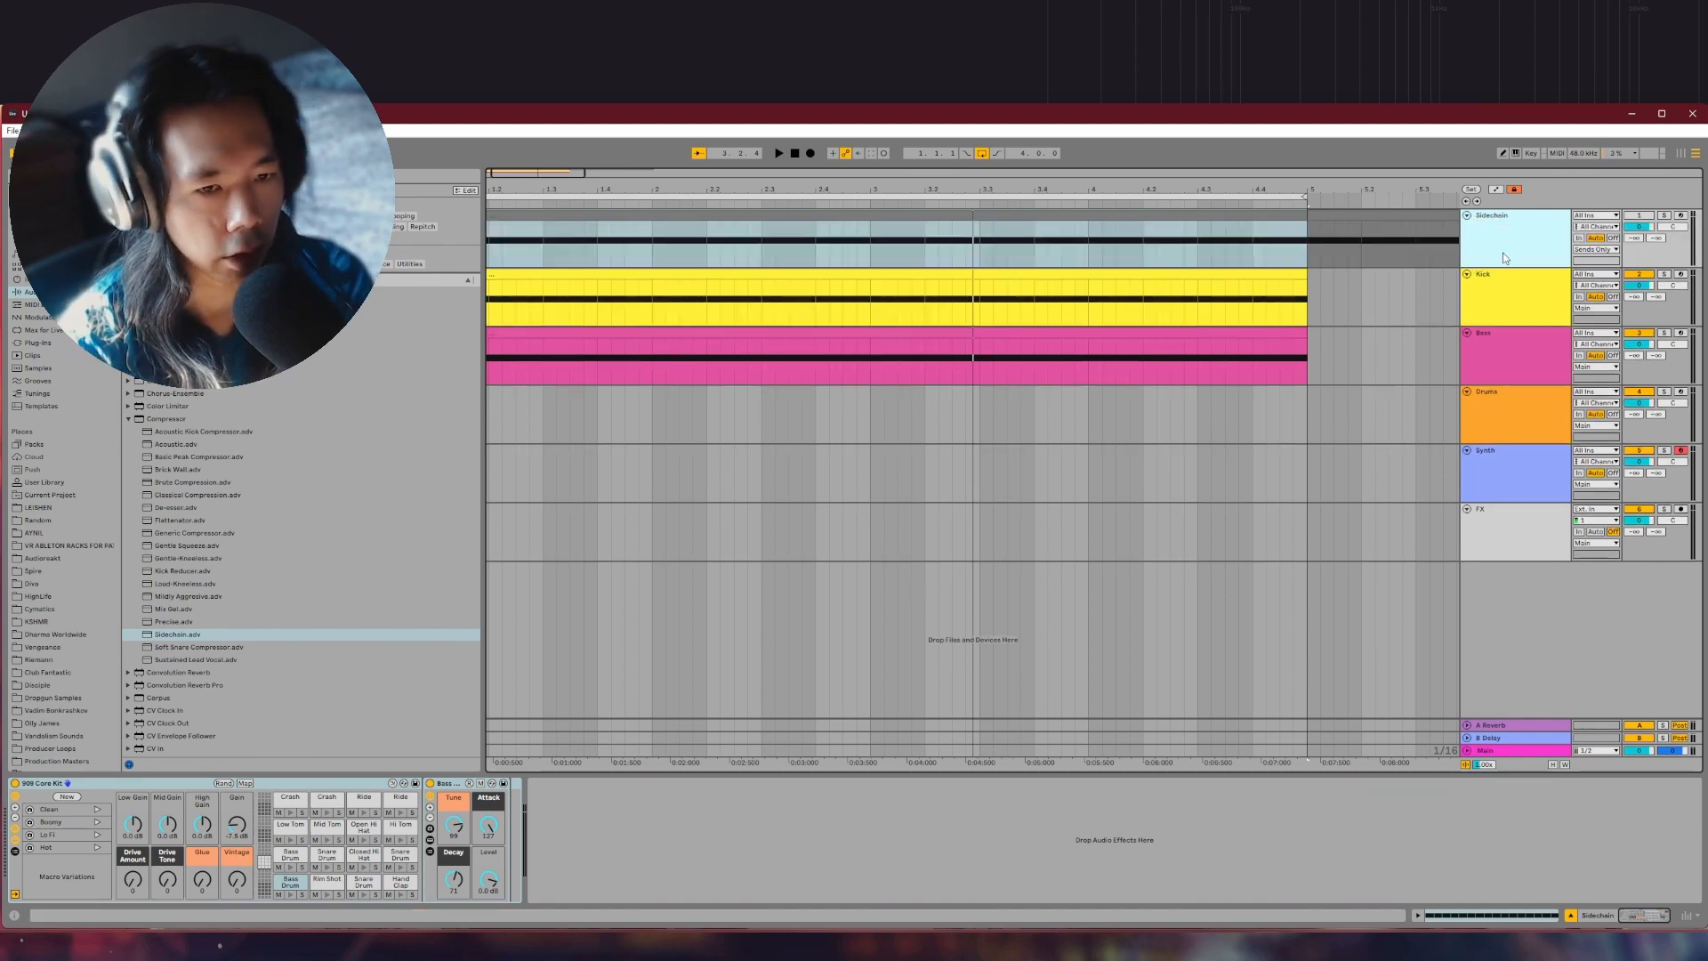
pyautogui.click(191, 790)
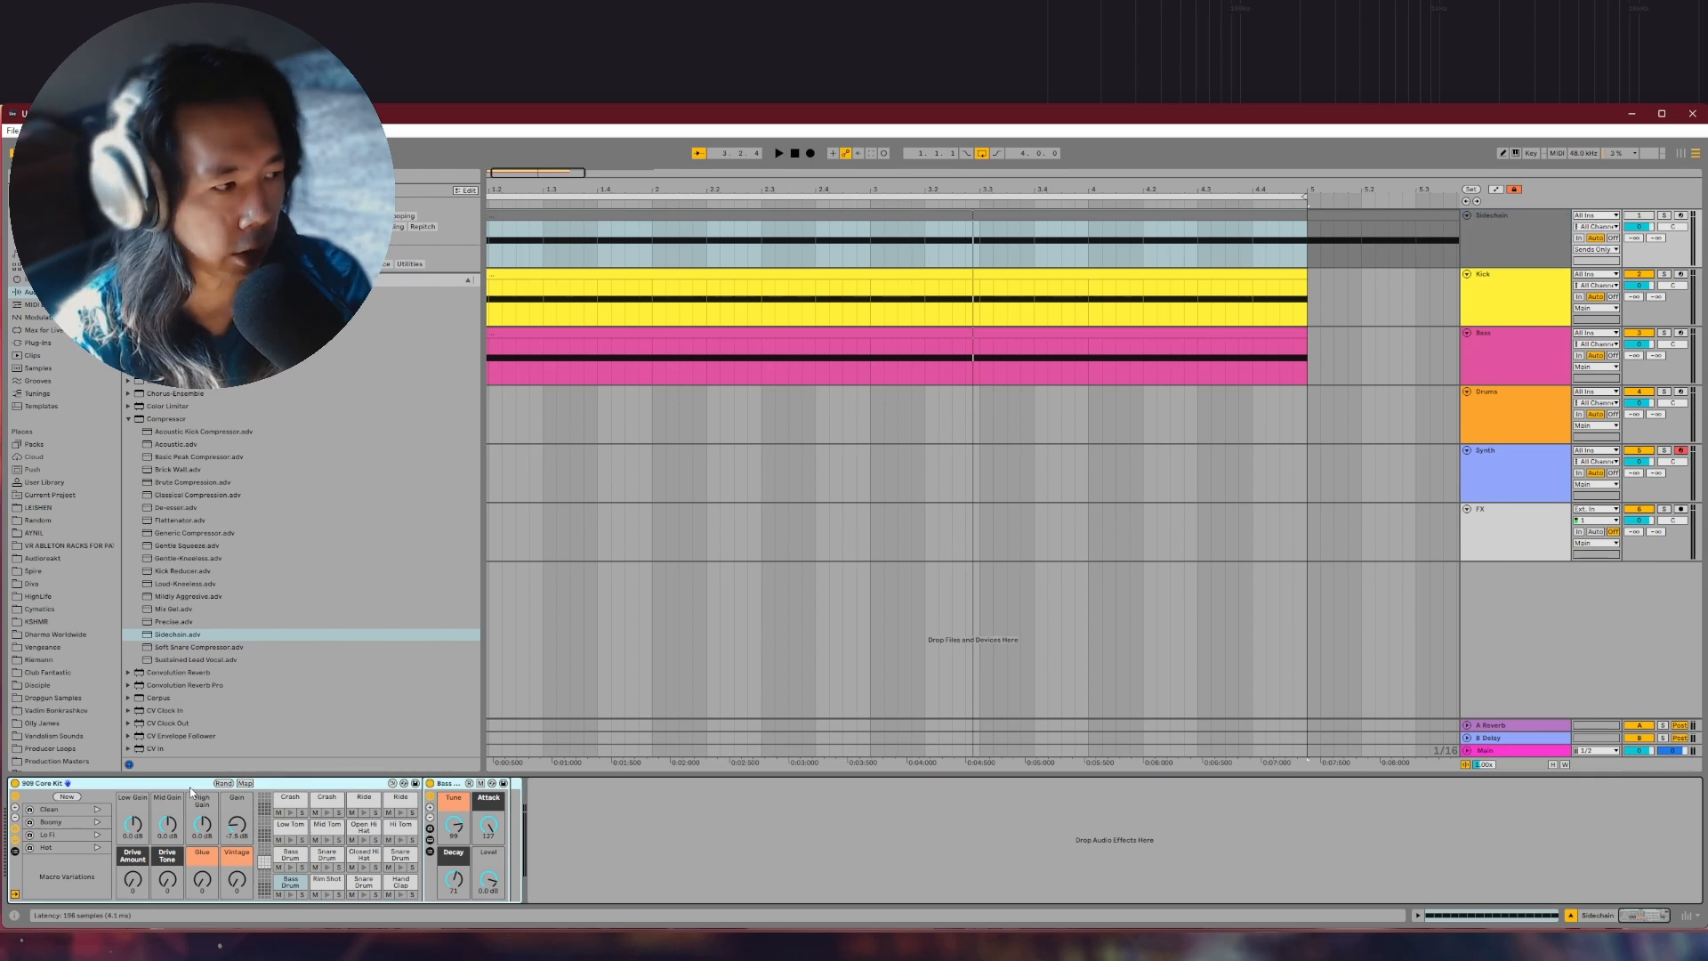
pyautogui.click(324, 886)
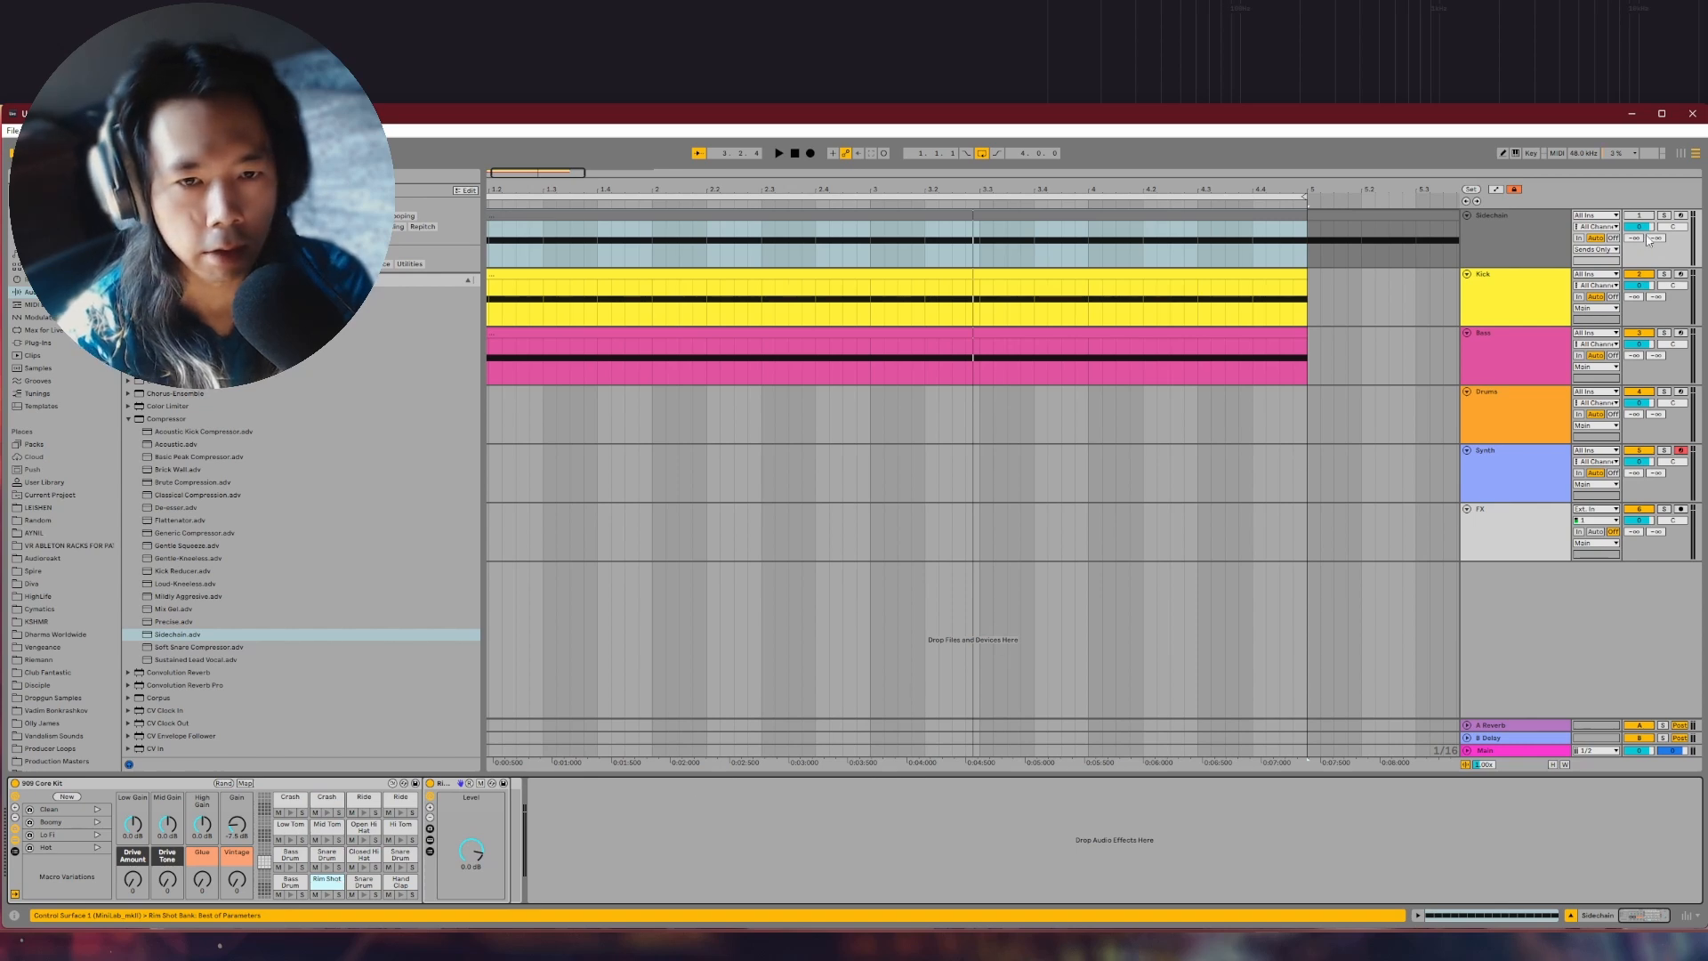
pyautogui.hotkey('shift', 'Tab')
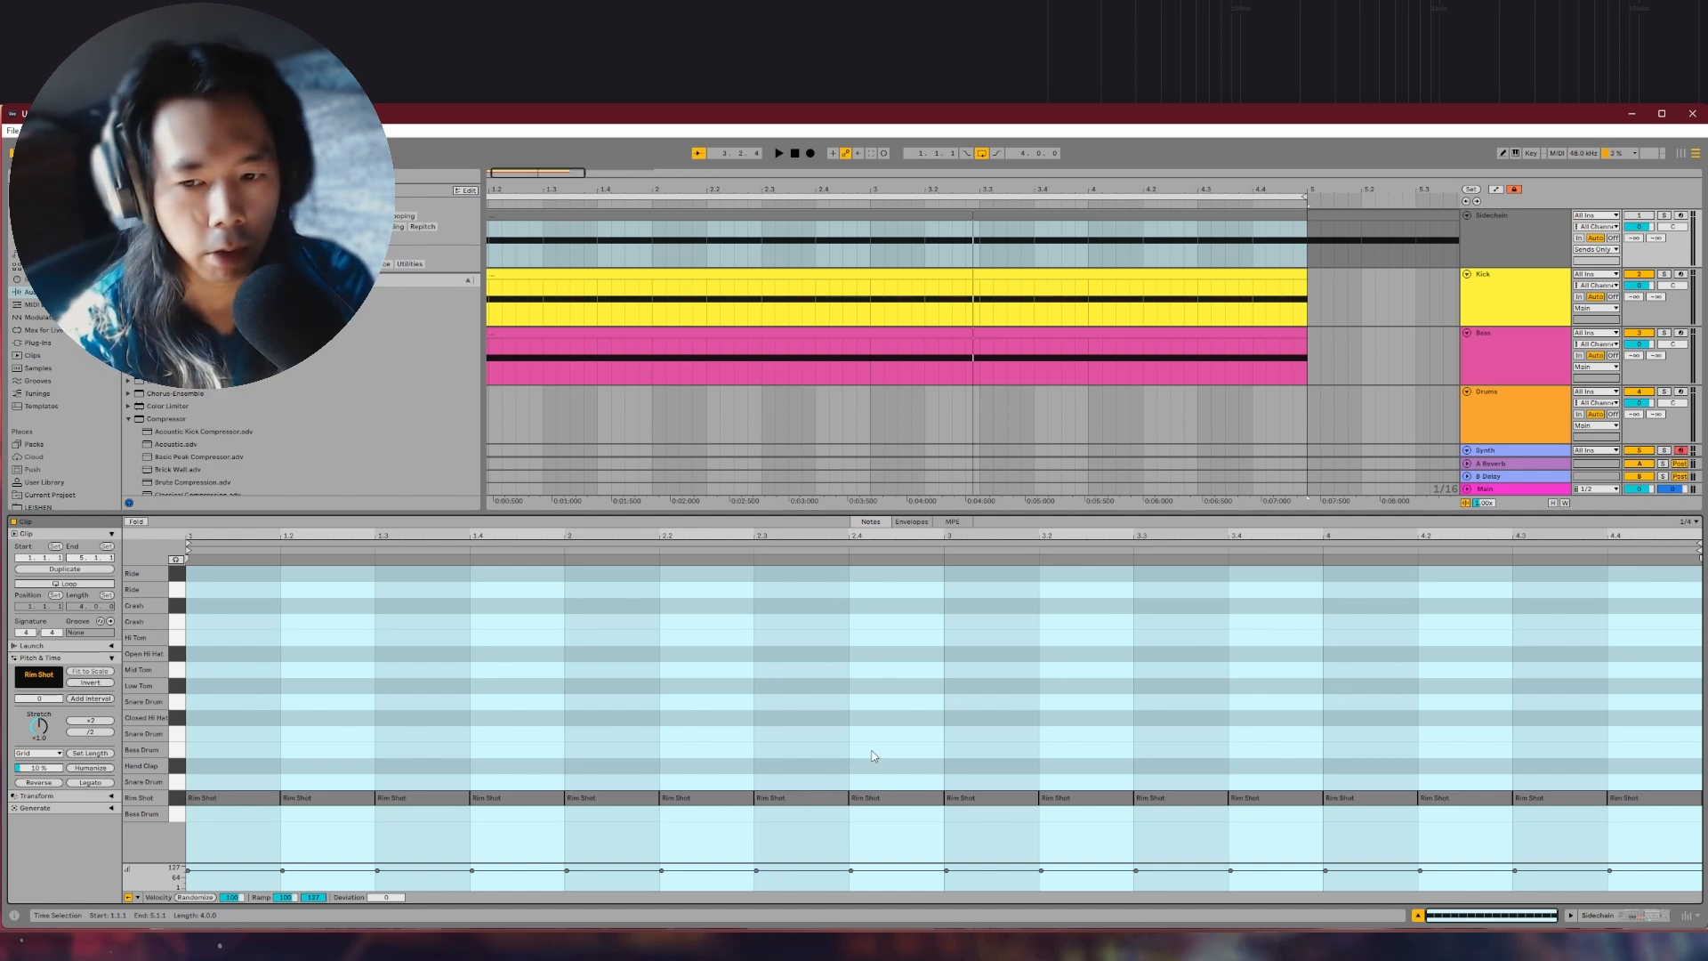
# Set the Sidechain track's output to Sends Only, and solo the track to test its playback
pyautogui.click(1516, 253)
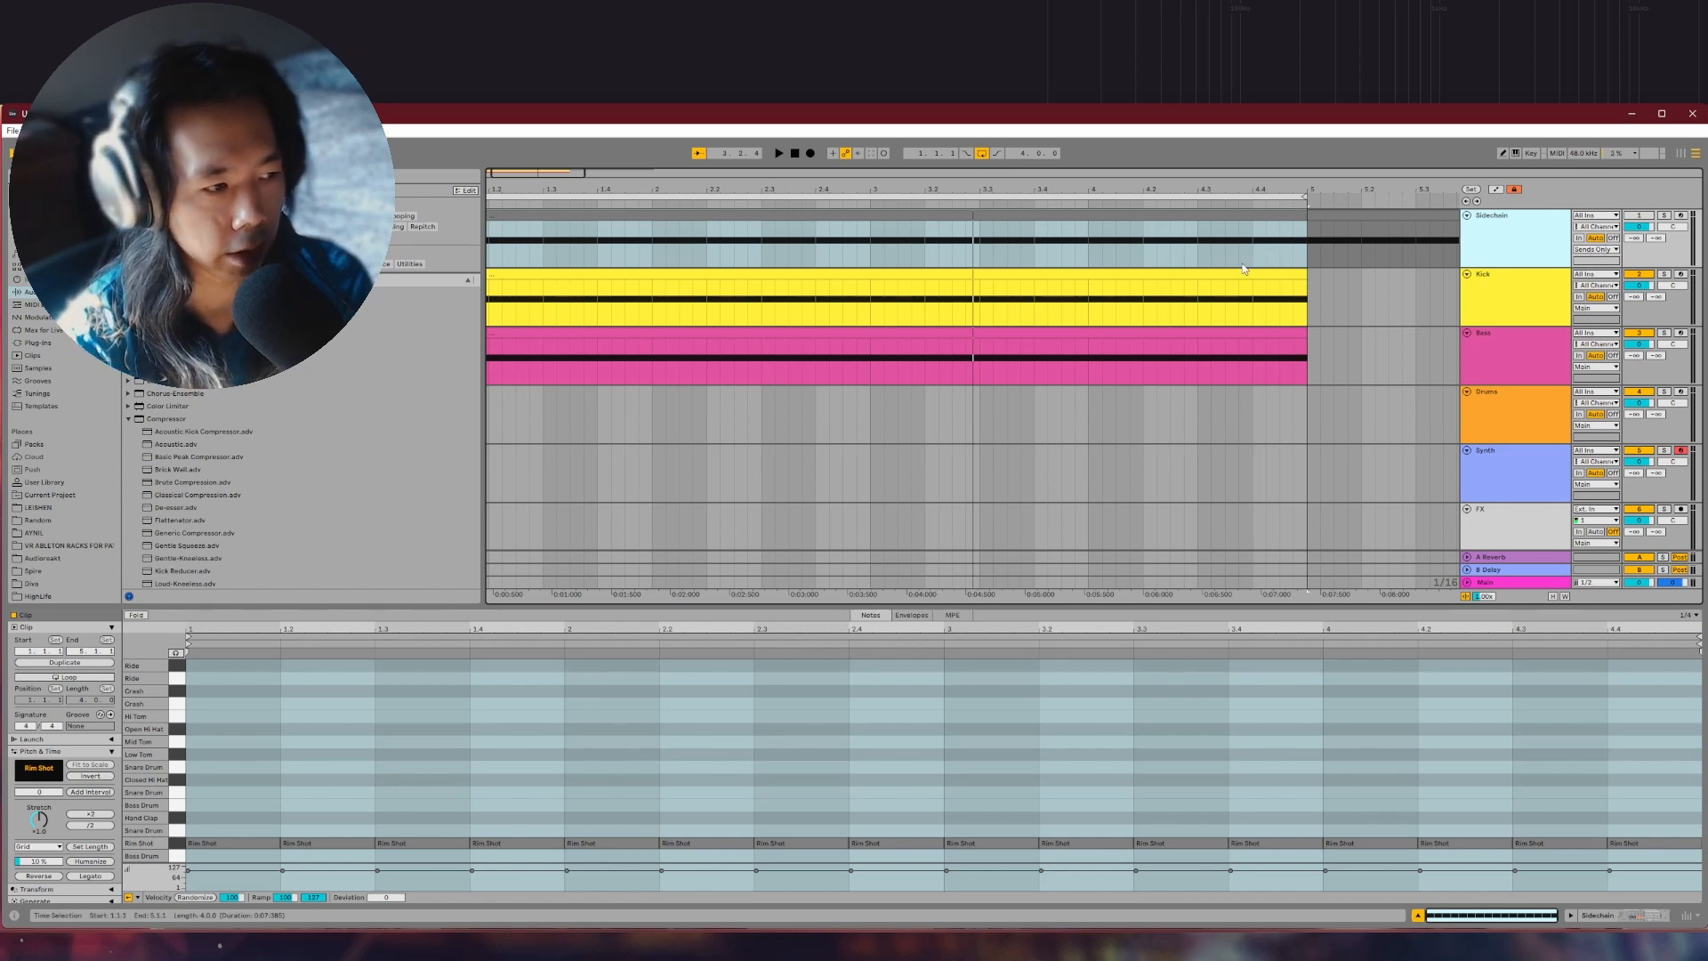
pyautogui.click(1595, 250)
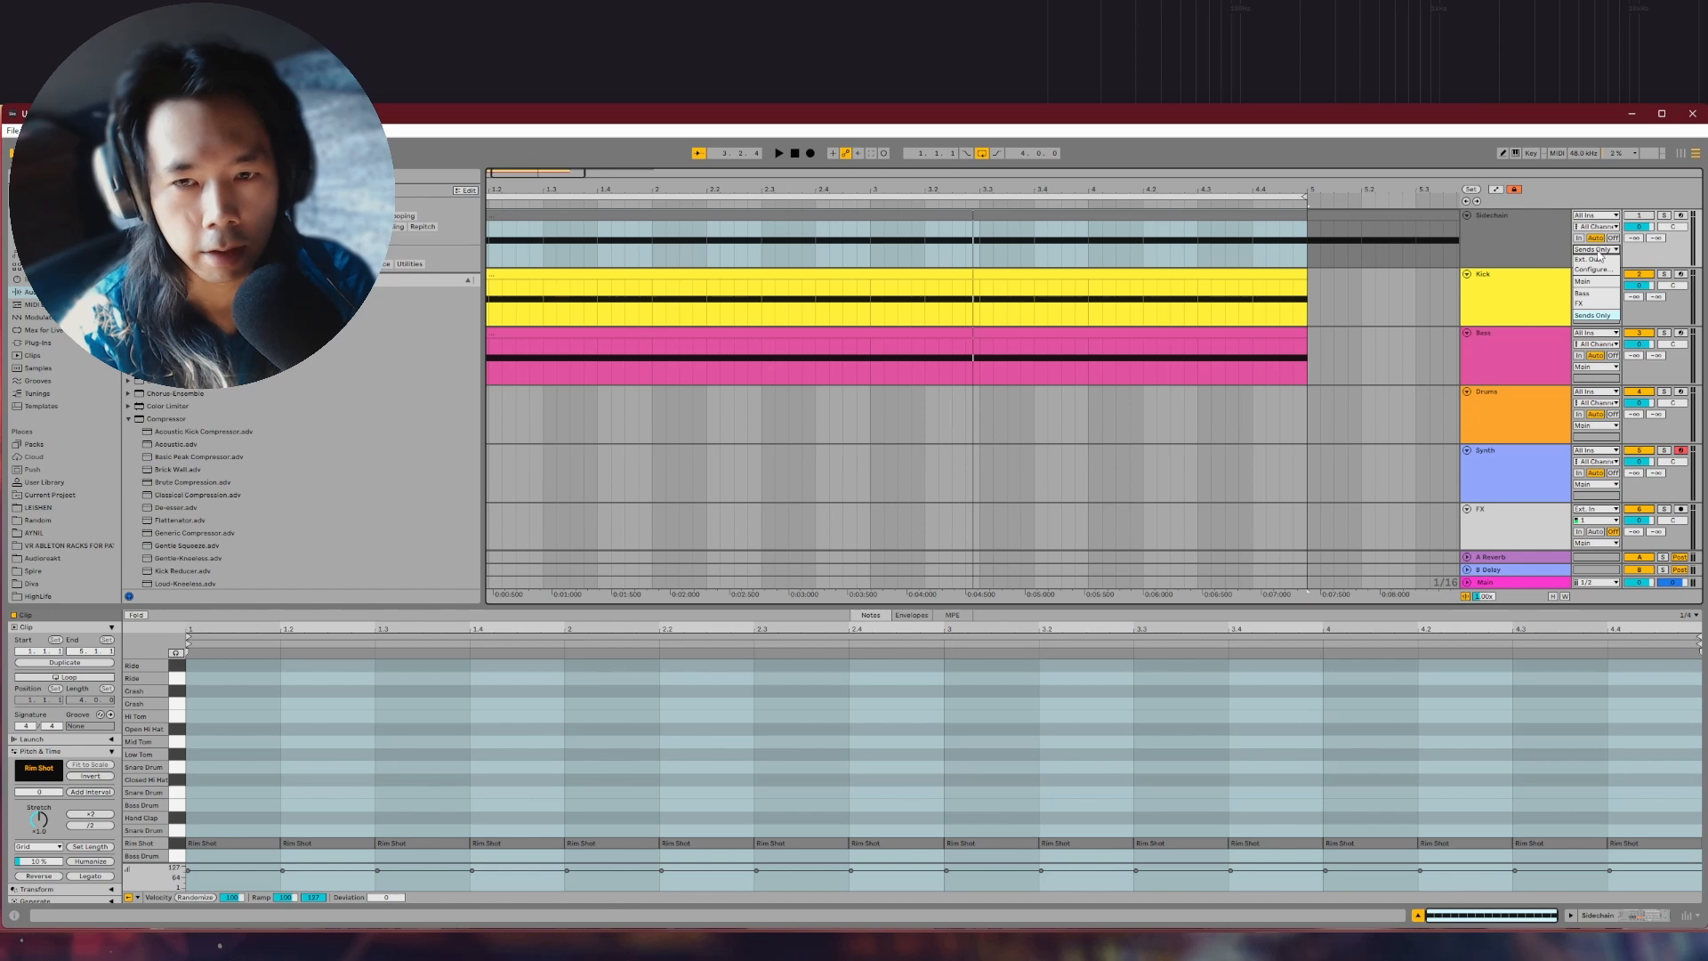
pyautogui.click(1587, 319)
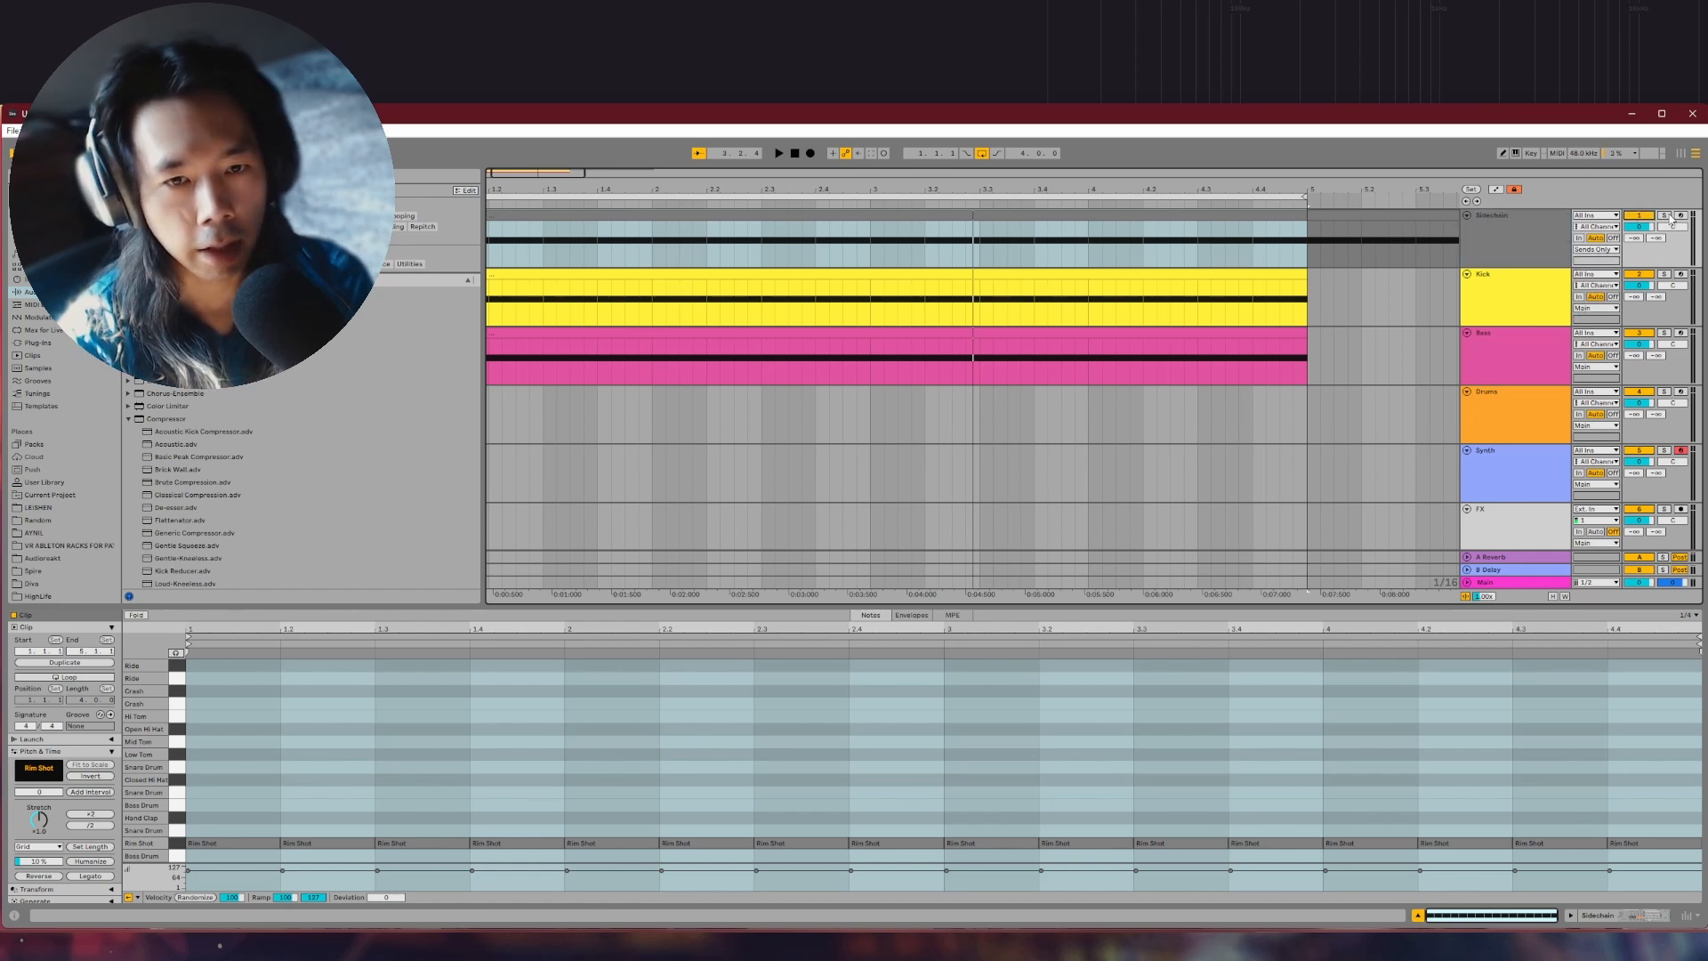
pyautogui.click(1664, 217)
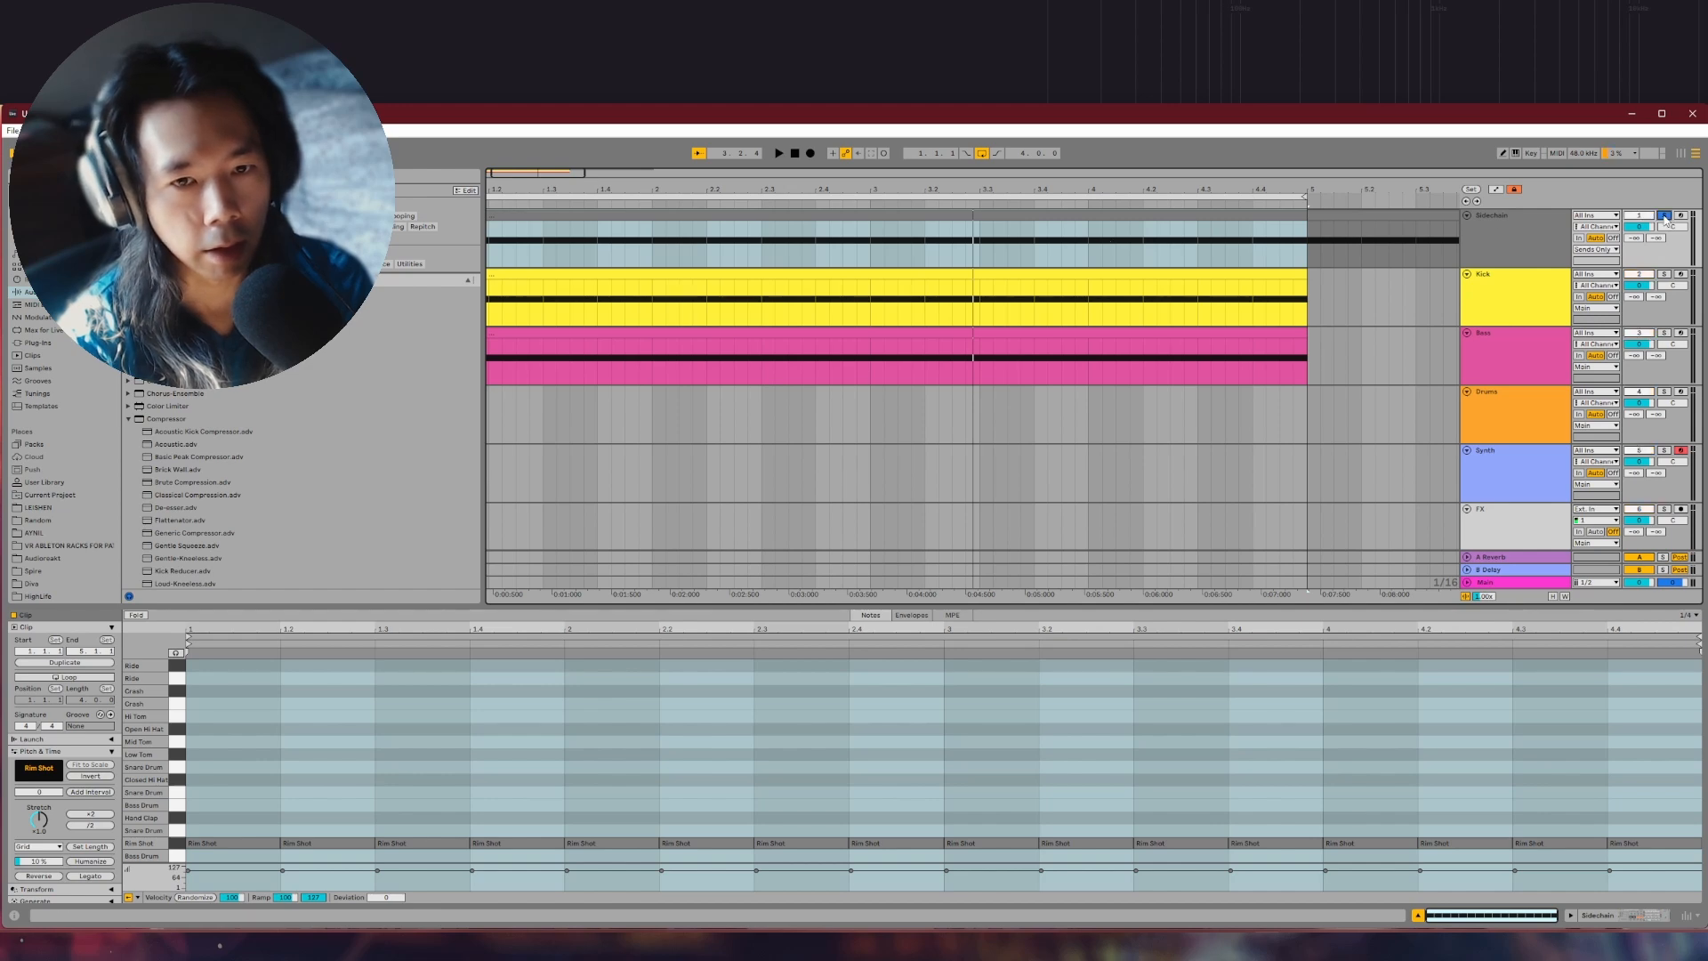
pyautogui.press('space')
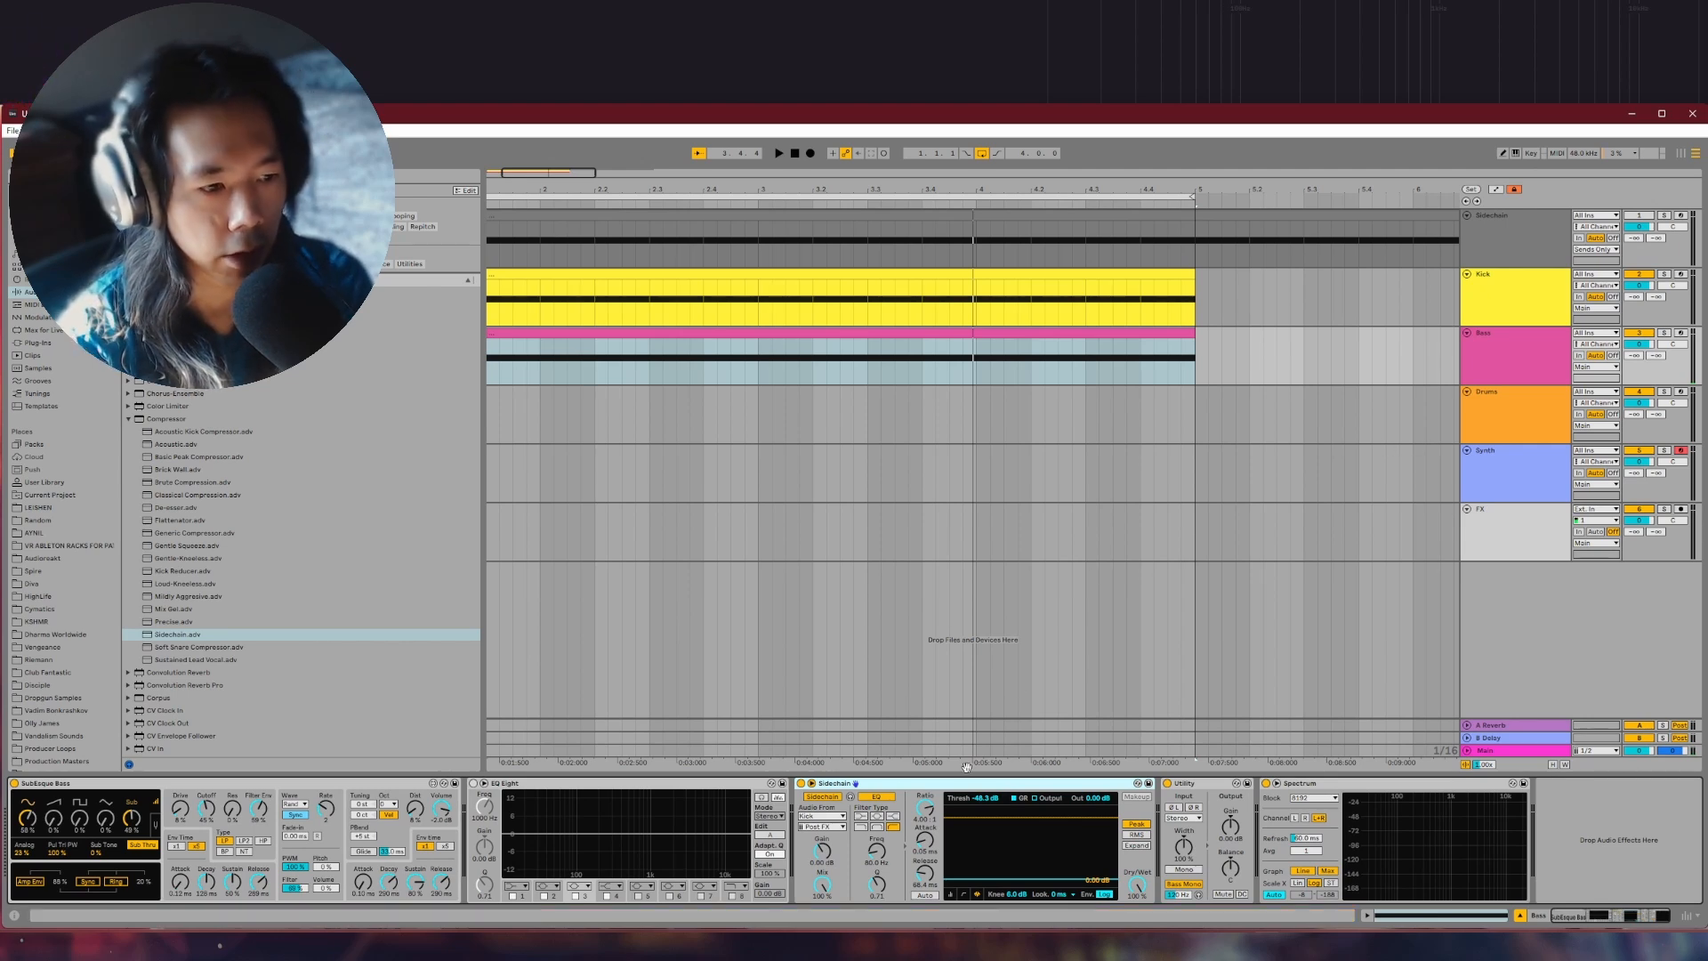
# Change the bass compressor's sidechain source to the Sidechain track and play back the kick and bass
pyautogui.click(826, 817)
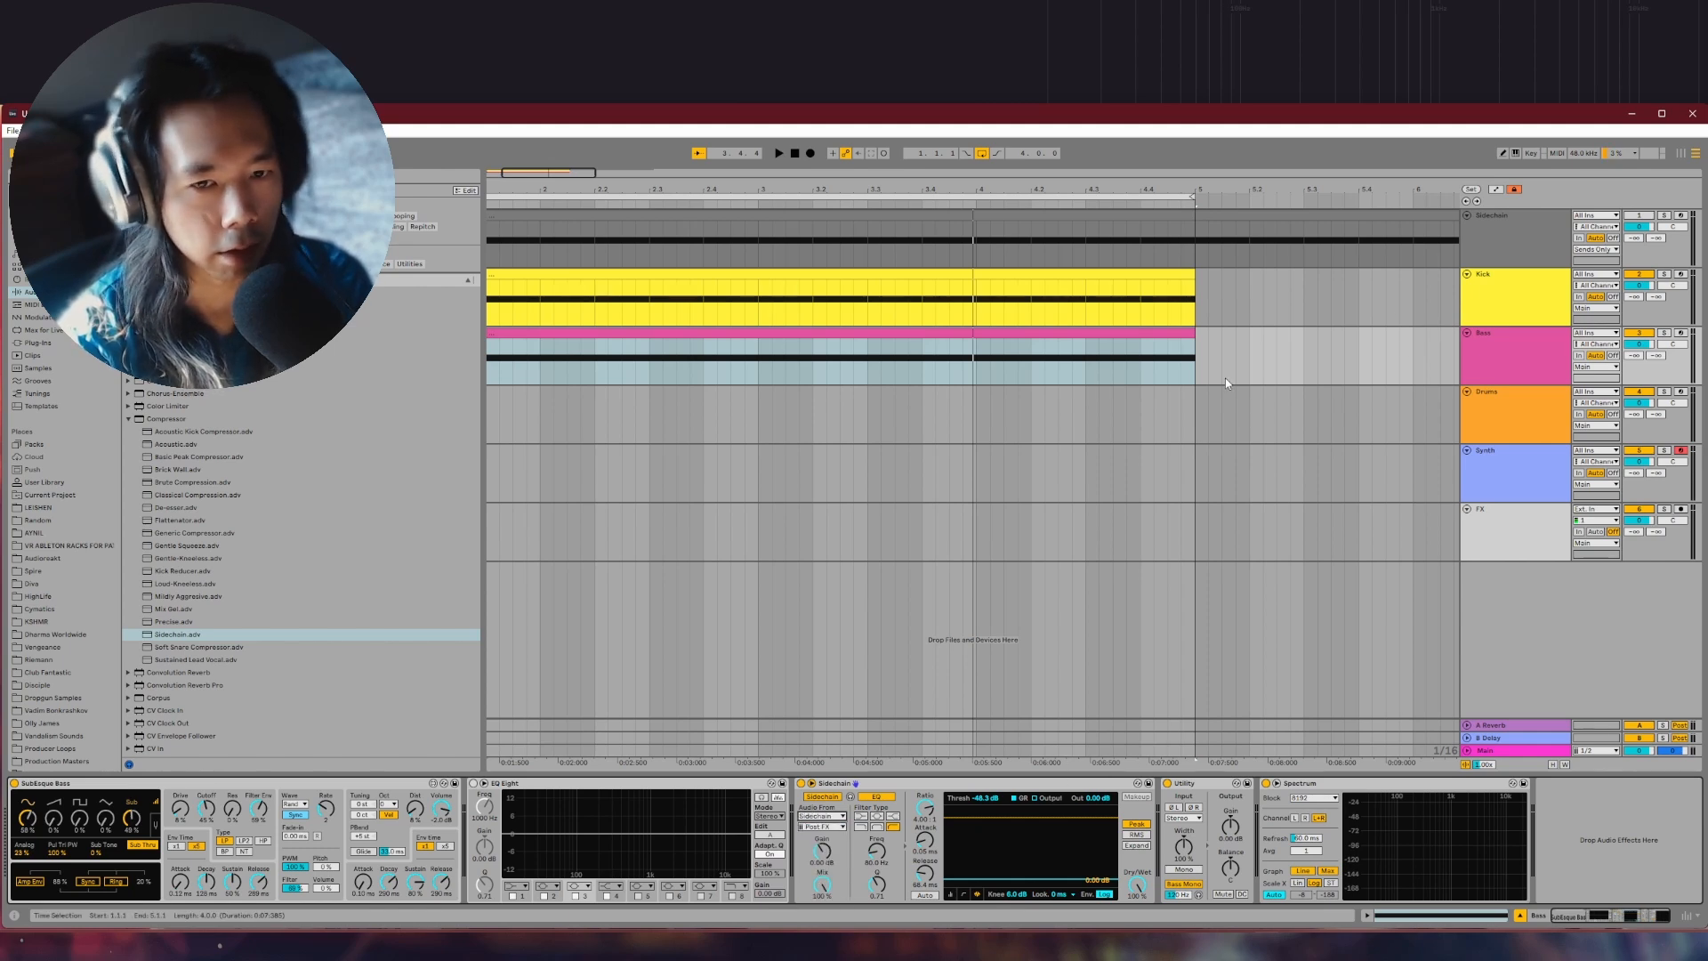
pyautogui.press('space')
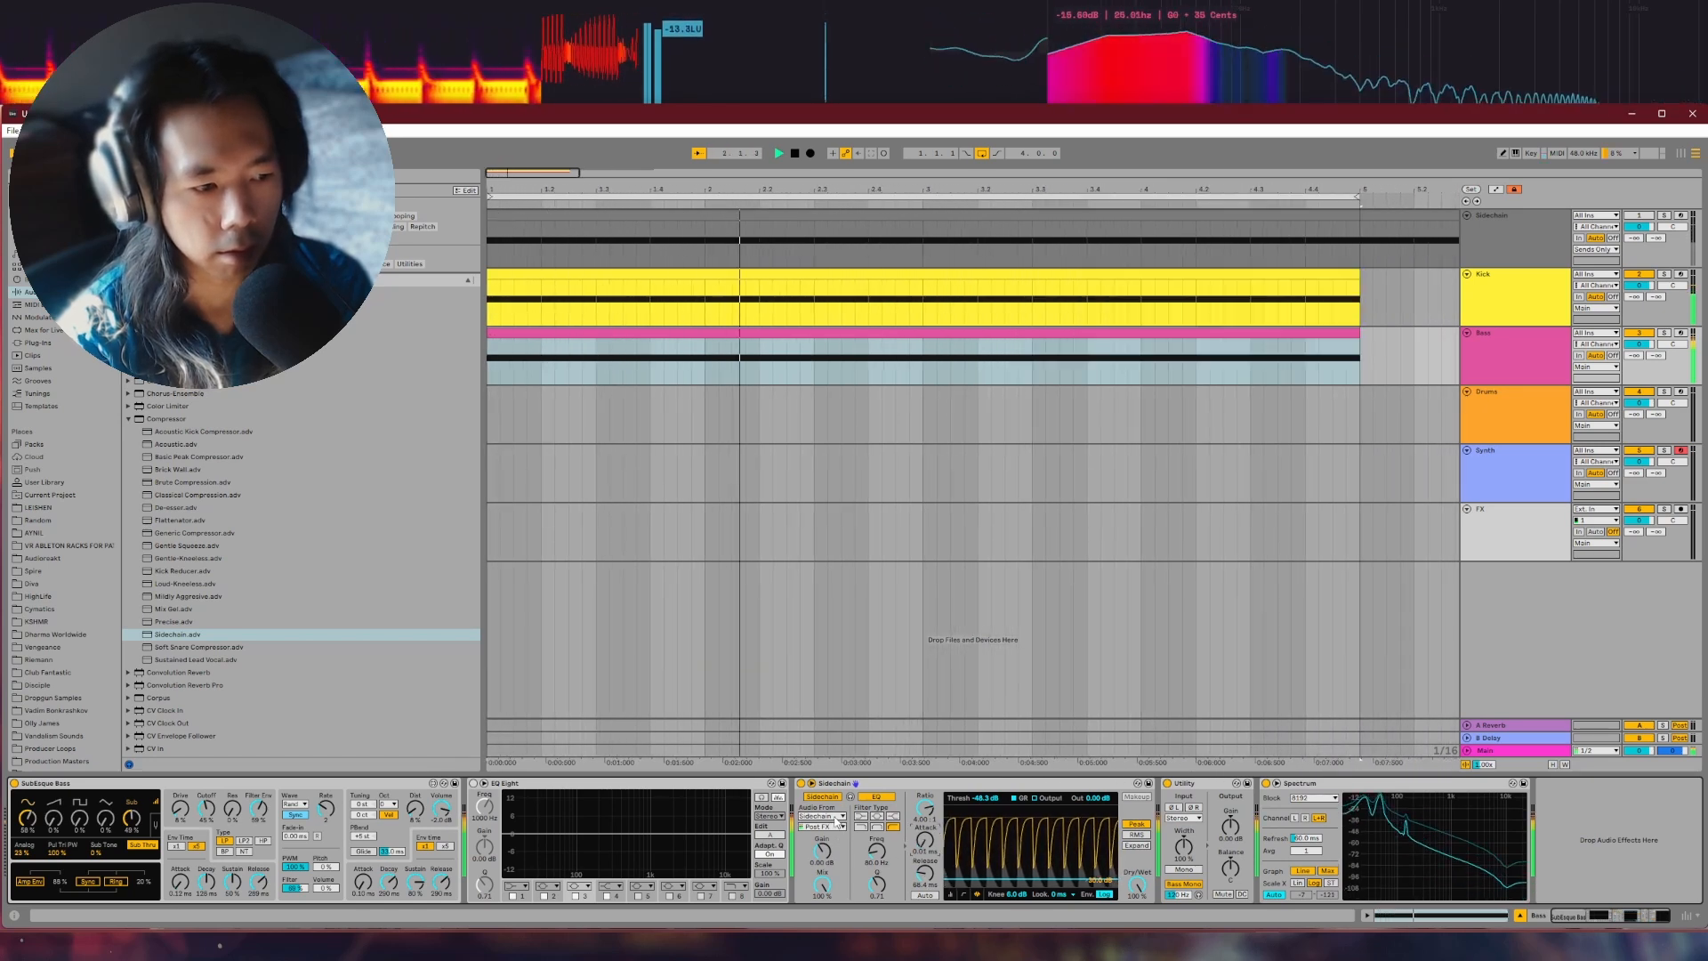
# Solo the Bass track and raise its compressor's threshold to -35.0 dB during playback
pyautogui.click(1662, 335)
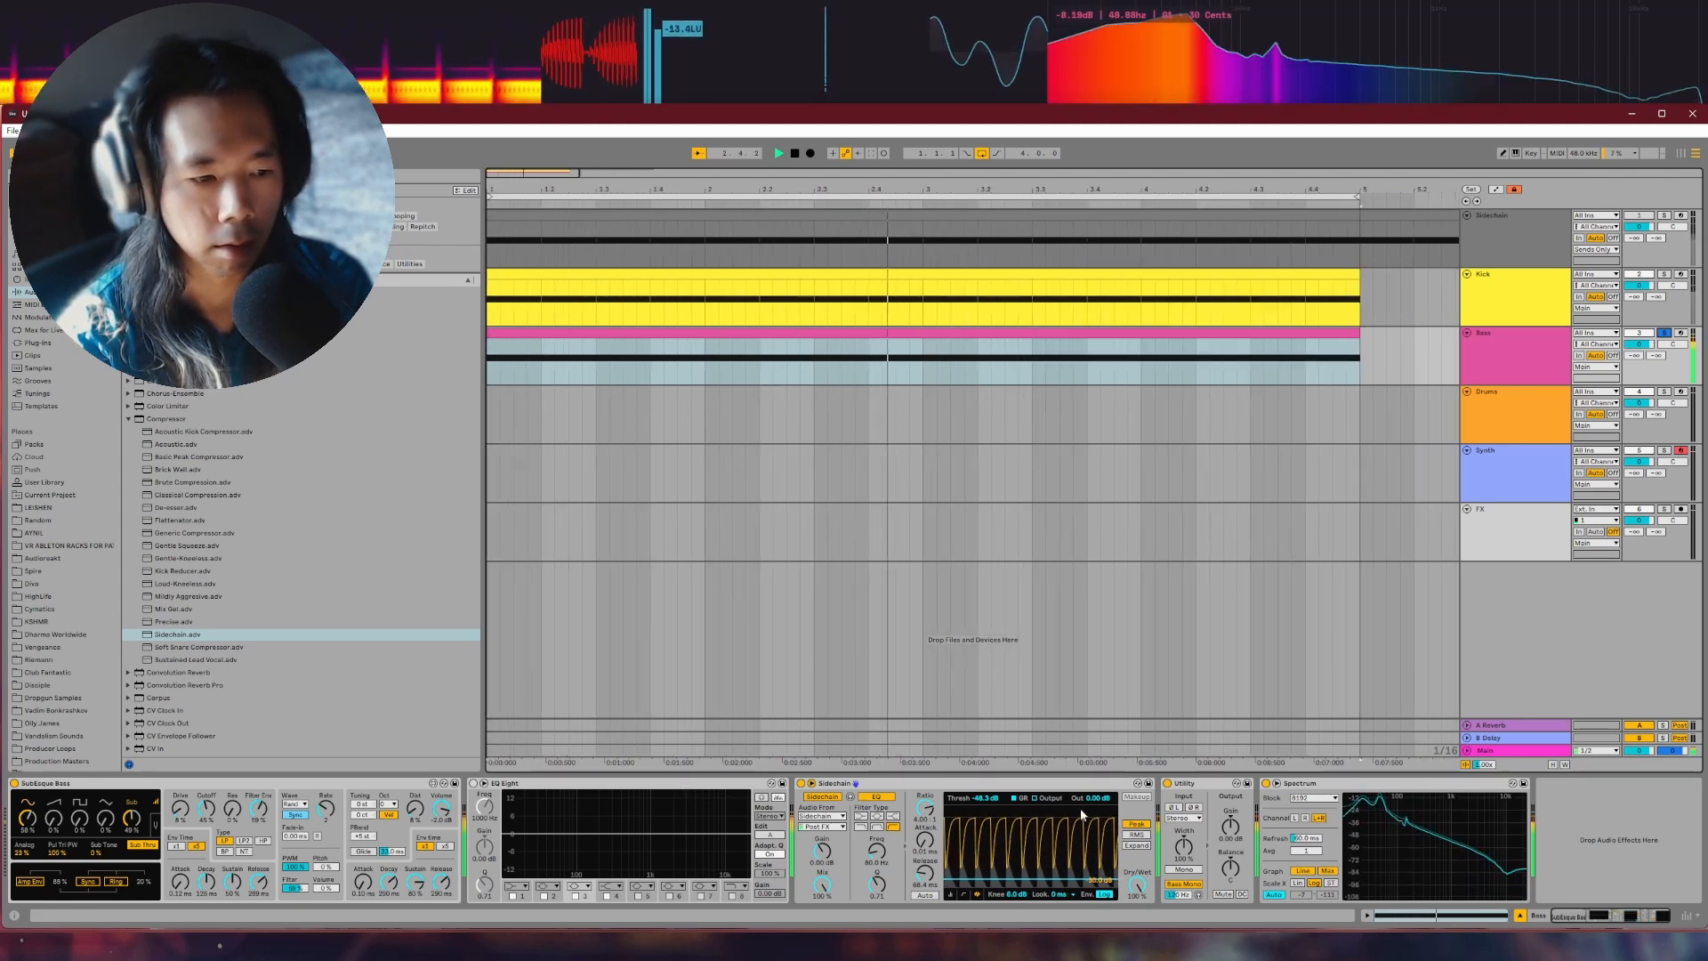
pyautogui.moveTo(986, 798); pyautogui.dragTo(986, 767)
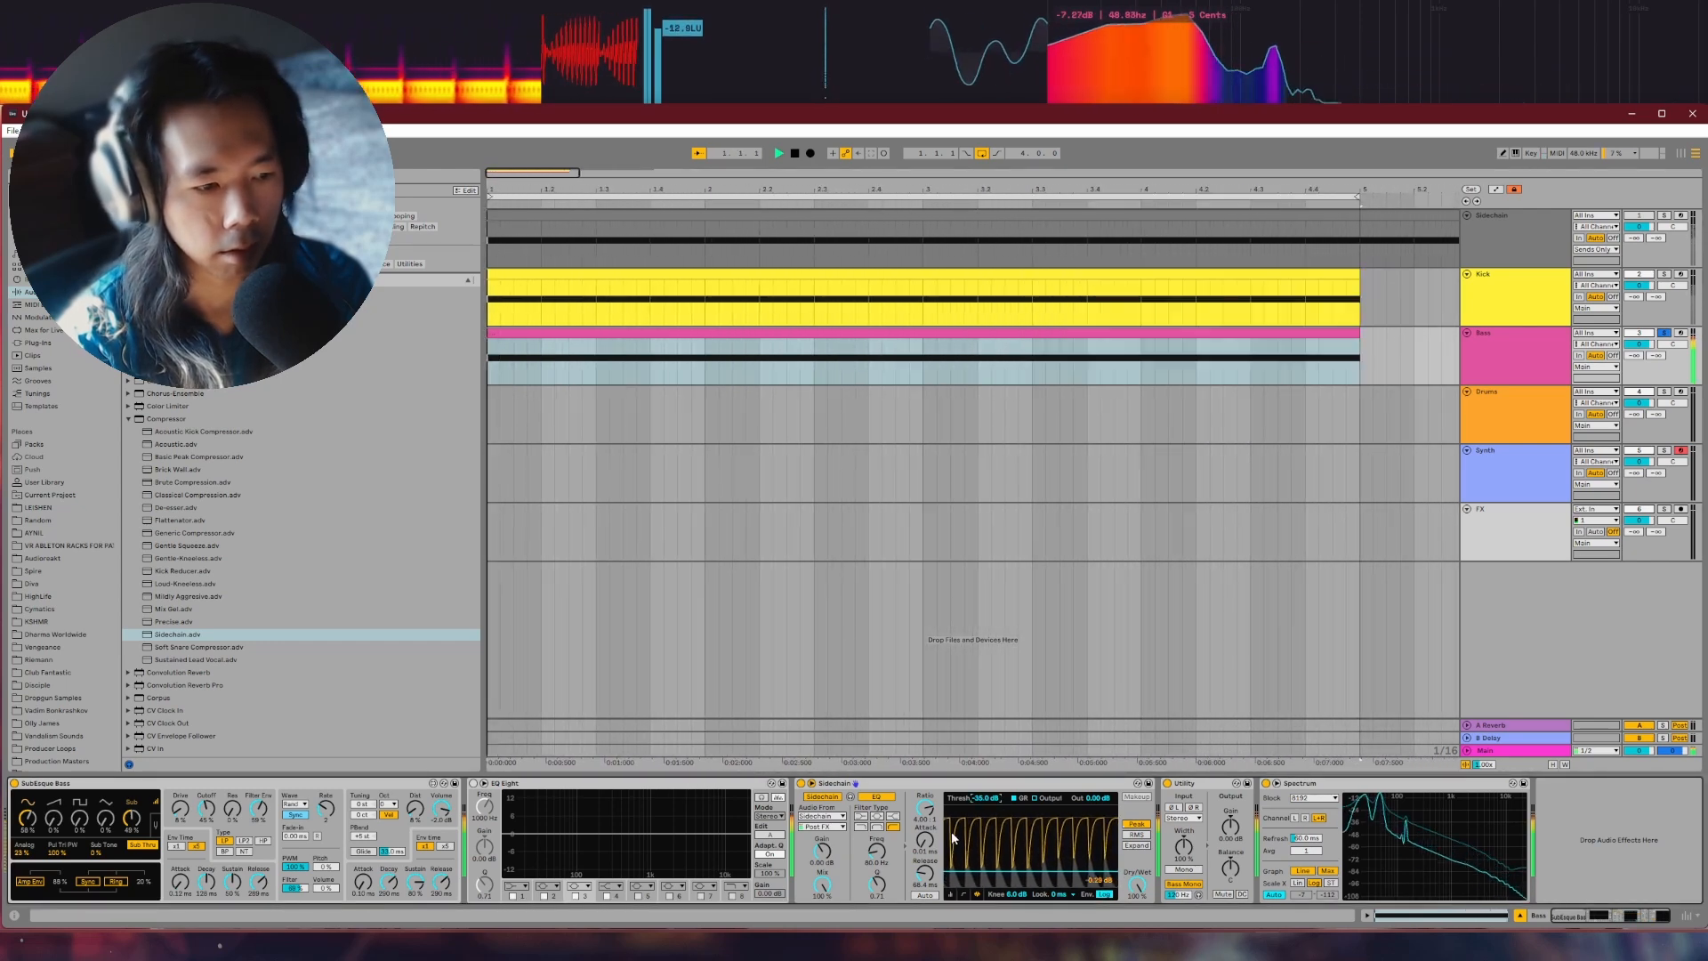
# Switch the bass compressor's sidechain source to Kick and set its threshold to -34.0 dB for comparison
pyautogui.click(823, 816)
pyautogui.click(825, 838)
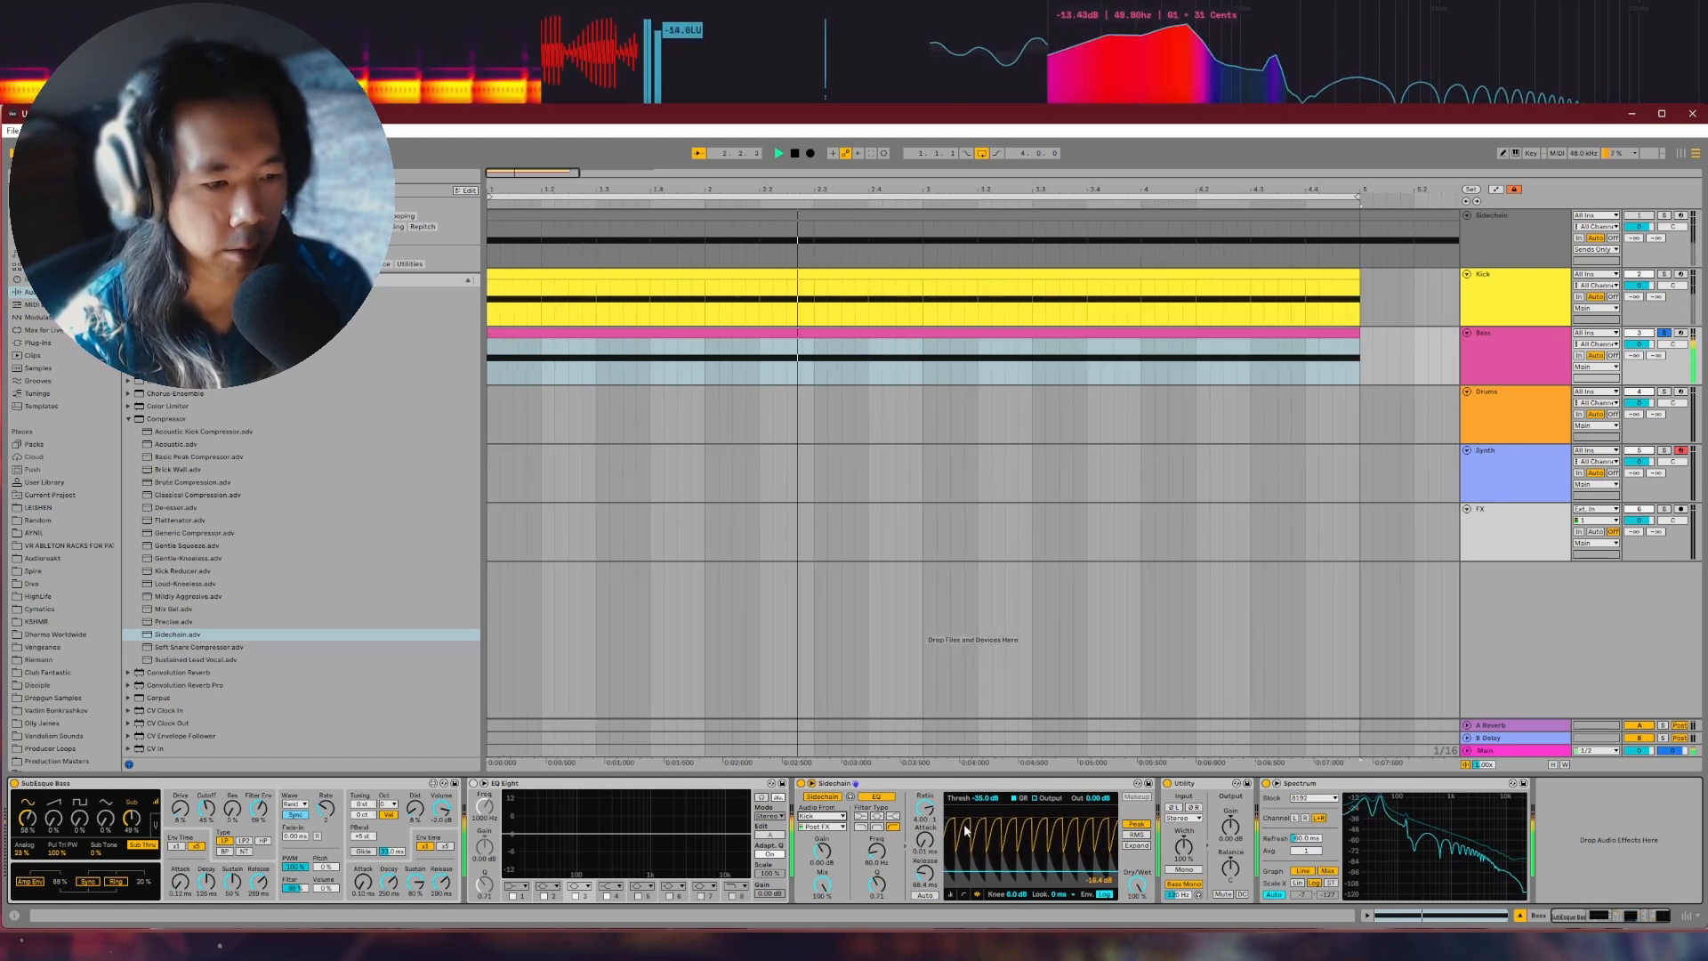
pyautogui.moveTo(984, 799)
pyautogui.mouseDown()
pyautogui.moveTo(984, 844)
pyautogui.moveTo(985, 800)
pyautogui.mouseUp()
# Switch the compressor's sidechain source back to the Sidechain track and readjust its threshold to -33.1 dB
pyautogui.click(820, 815)
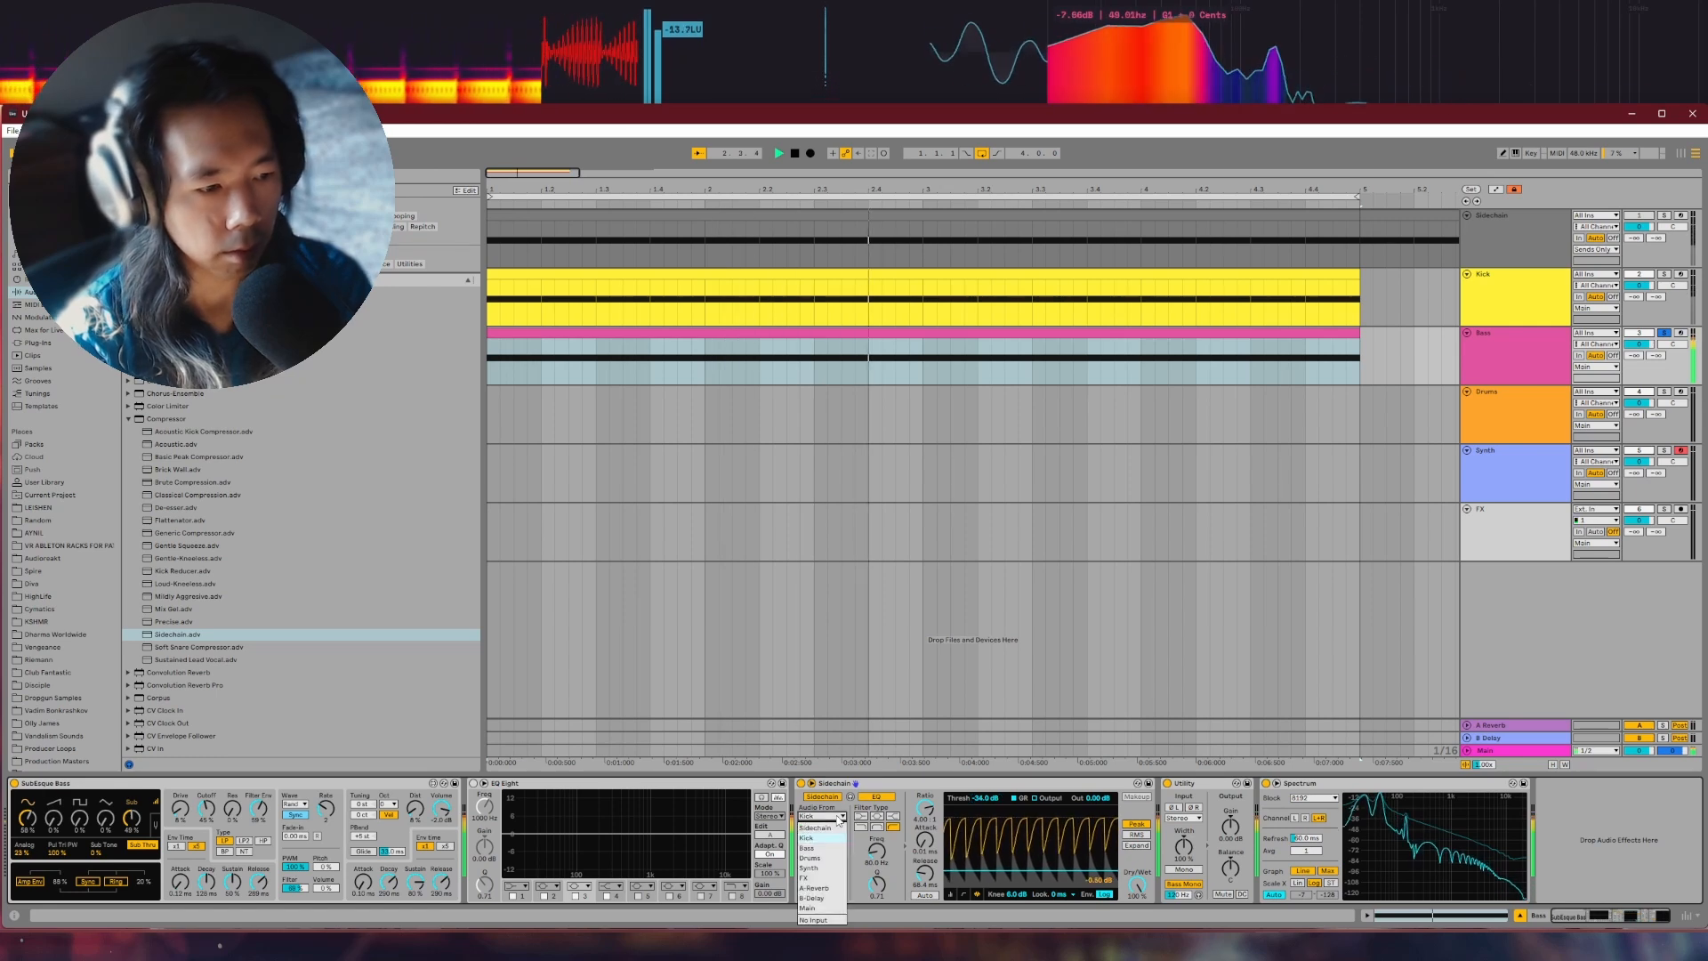
pyautogui.click(816, 829)
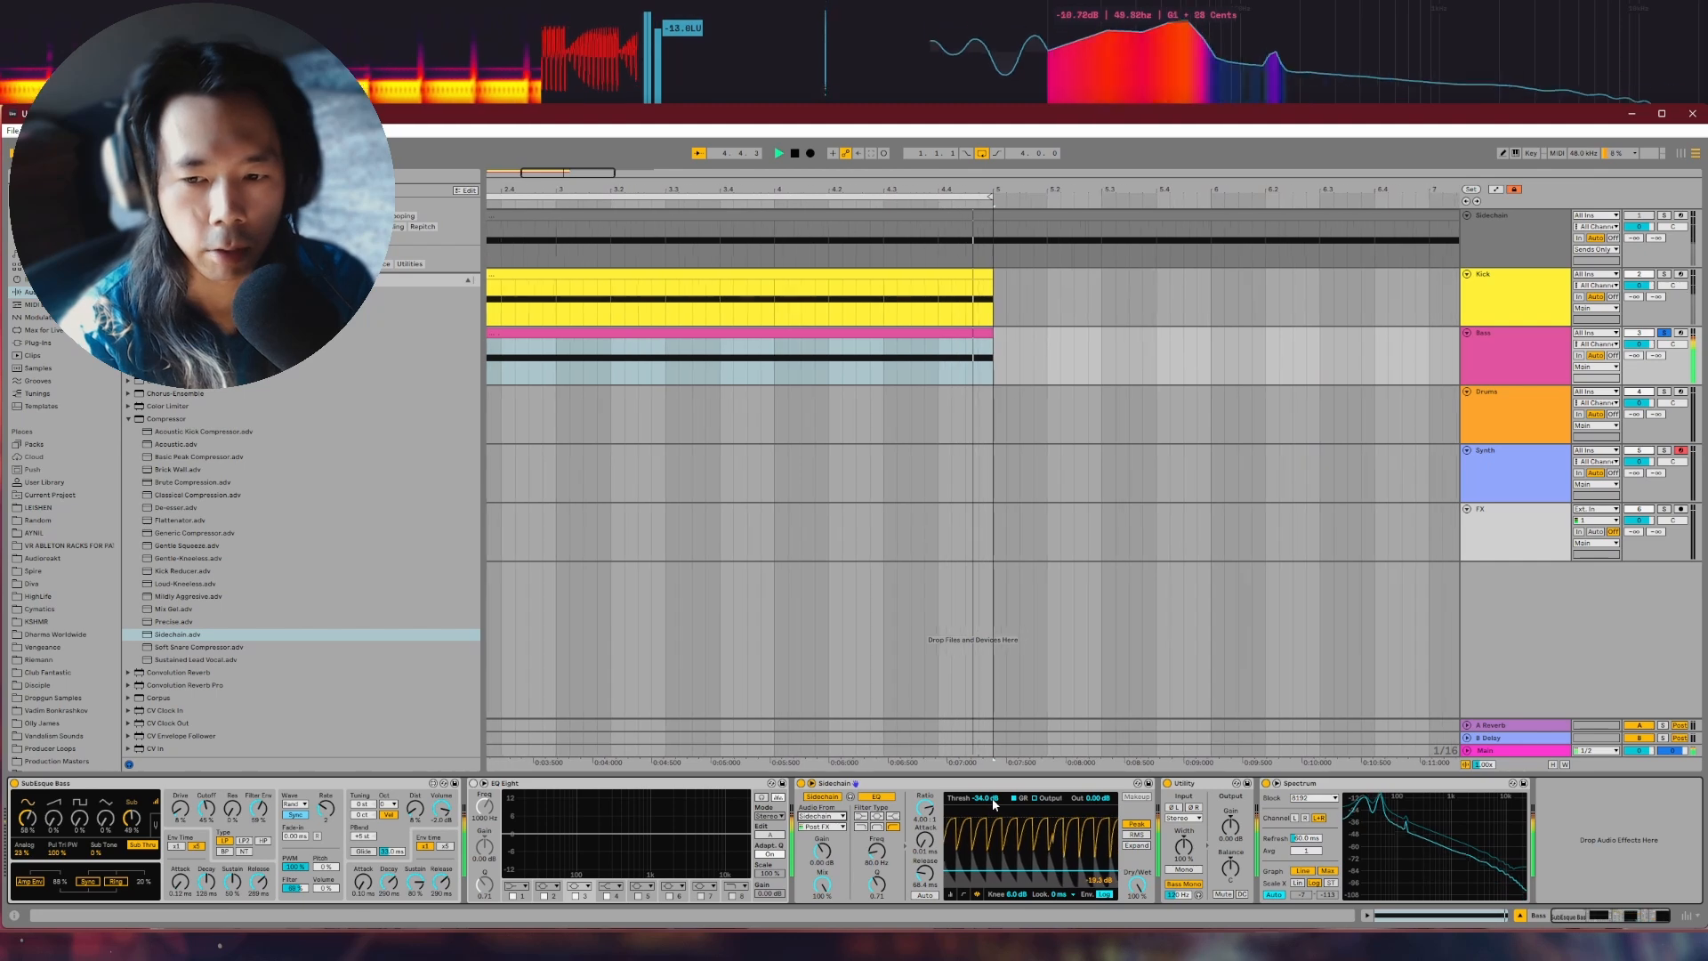
pyautogui.moveTo(987, 798); pyautogui.dragTo(988, 815)
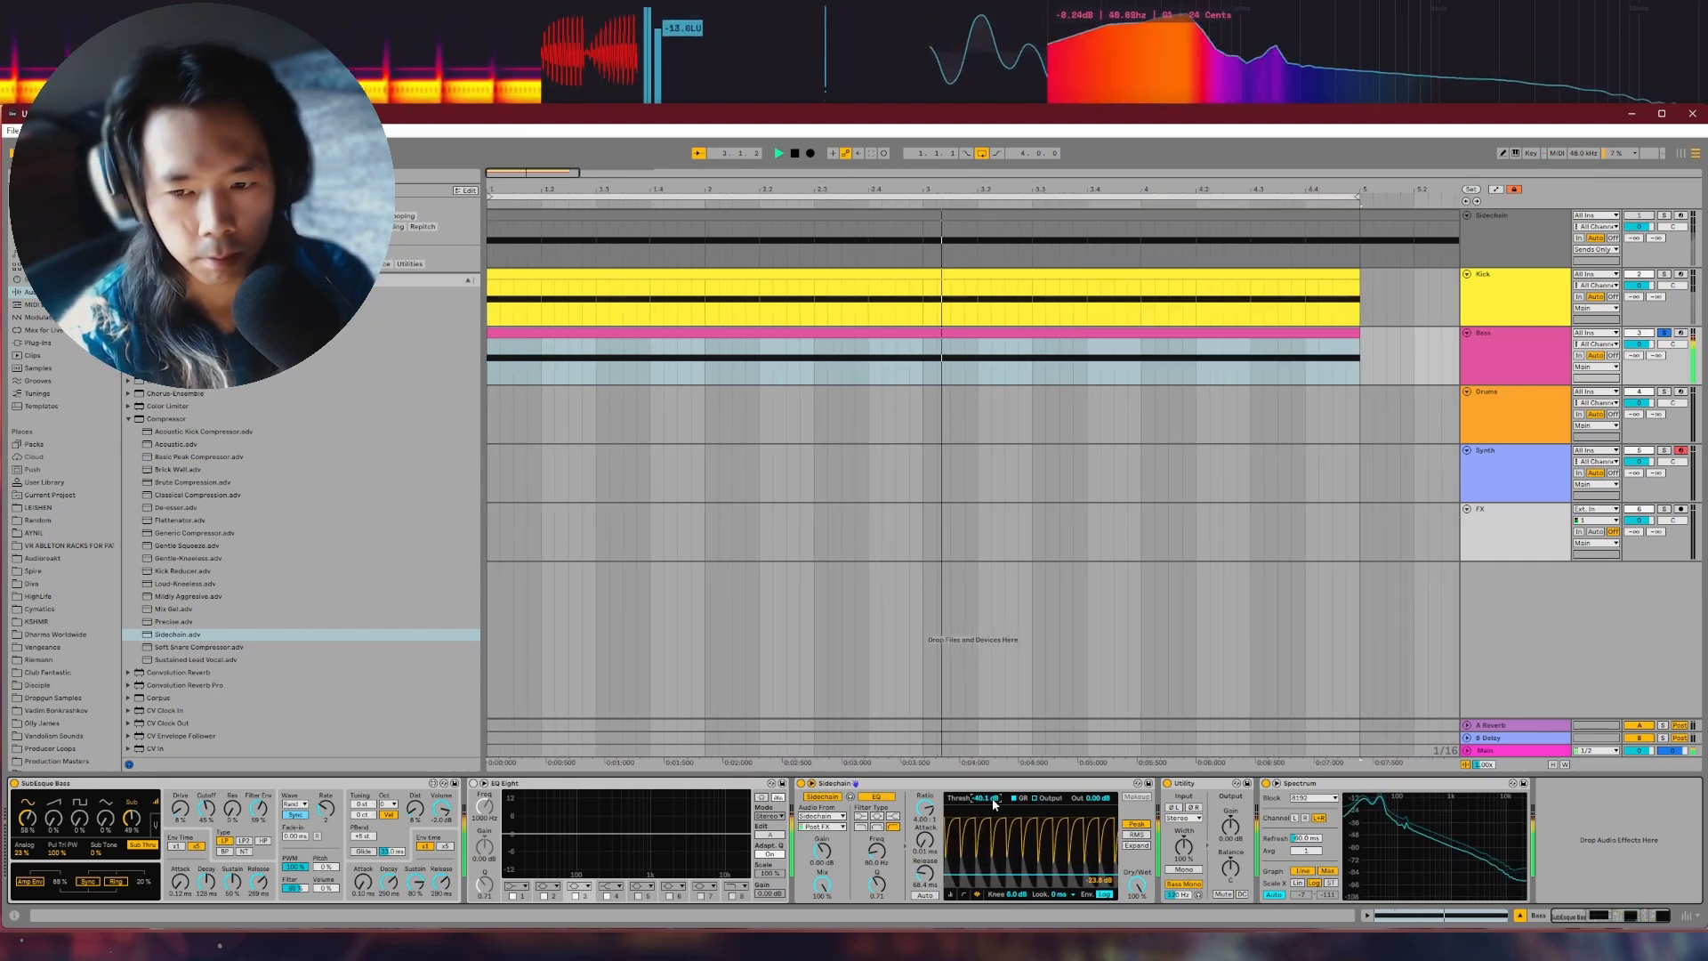
pyautogui.moveTo(995, 803); pyautogui.dragTo(995, 817)
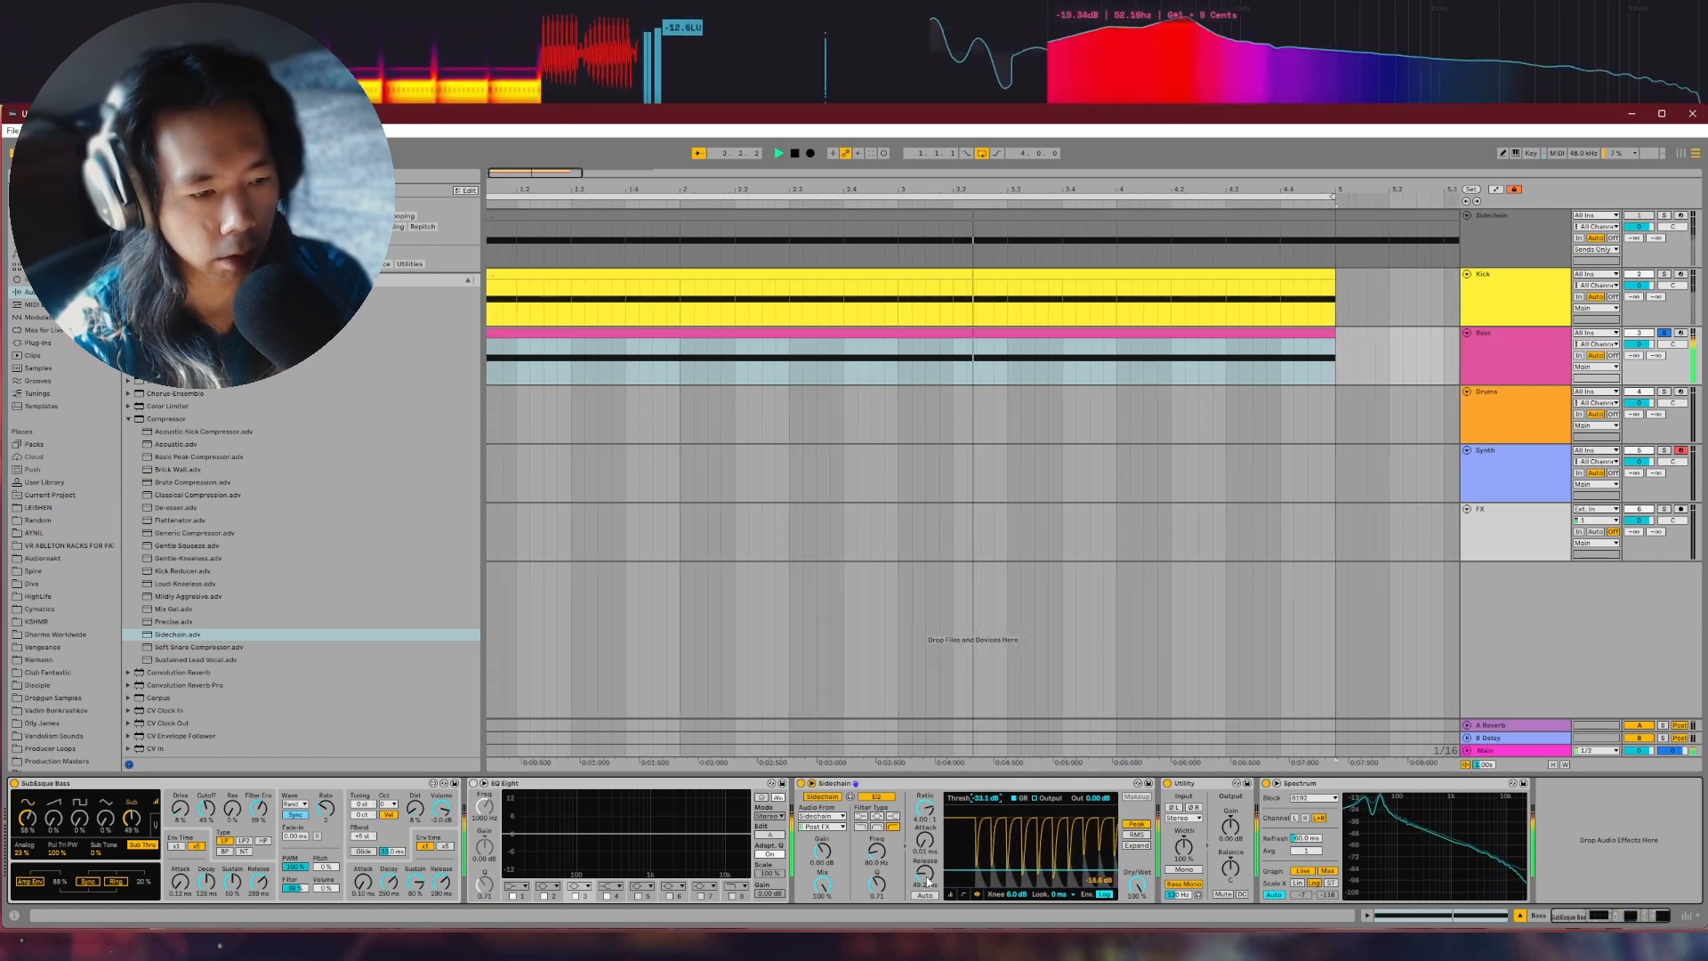
# Try shorter and longer release times on the bass compressor during playback, and stop playback
pyautogui.moveTo(925, 873)
pyautogui.mouseDown()
pyautogui.moveTo(925, 930)
pyautogui.moveTo(924, 852)
pyautogui.moveTo(925, 873)
pyautogui.mouseUp()
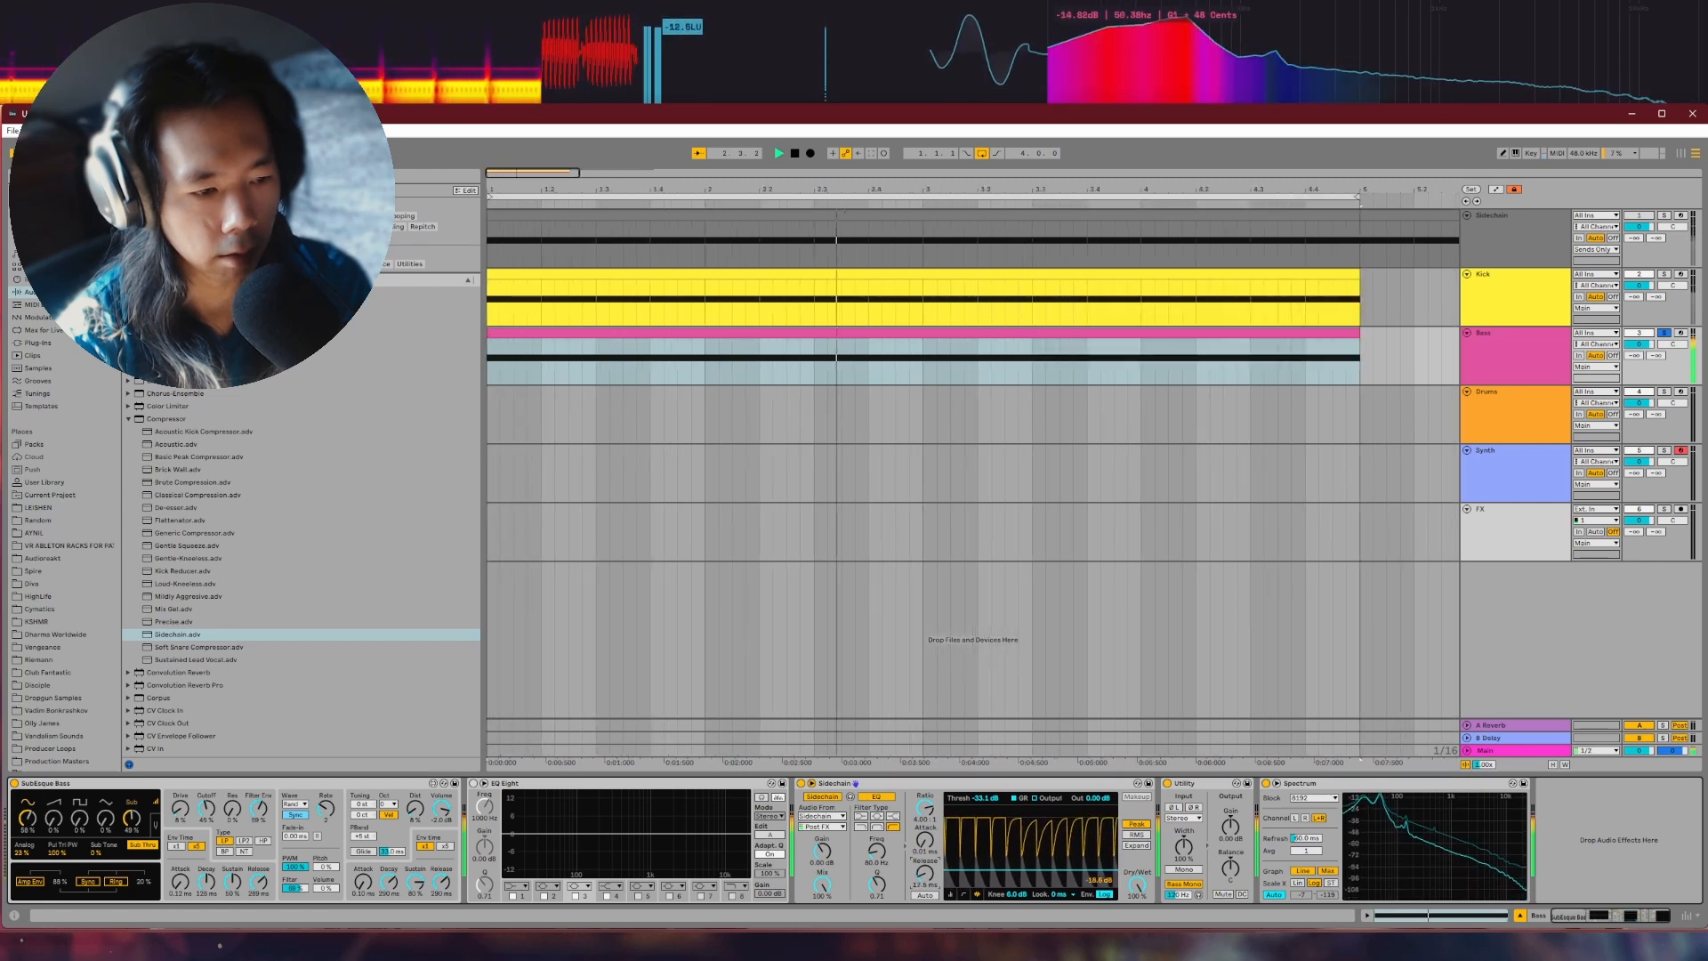
pyautogui.moveTo(924, 883); pyautogui.dragTo(924, 812)
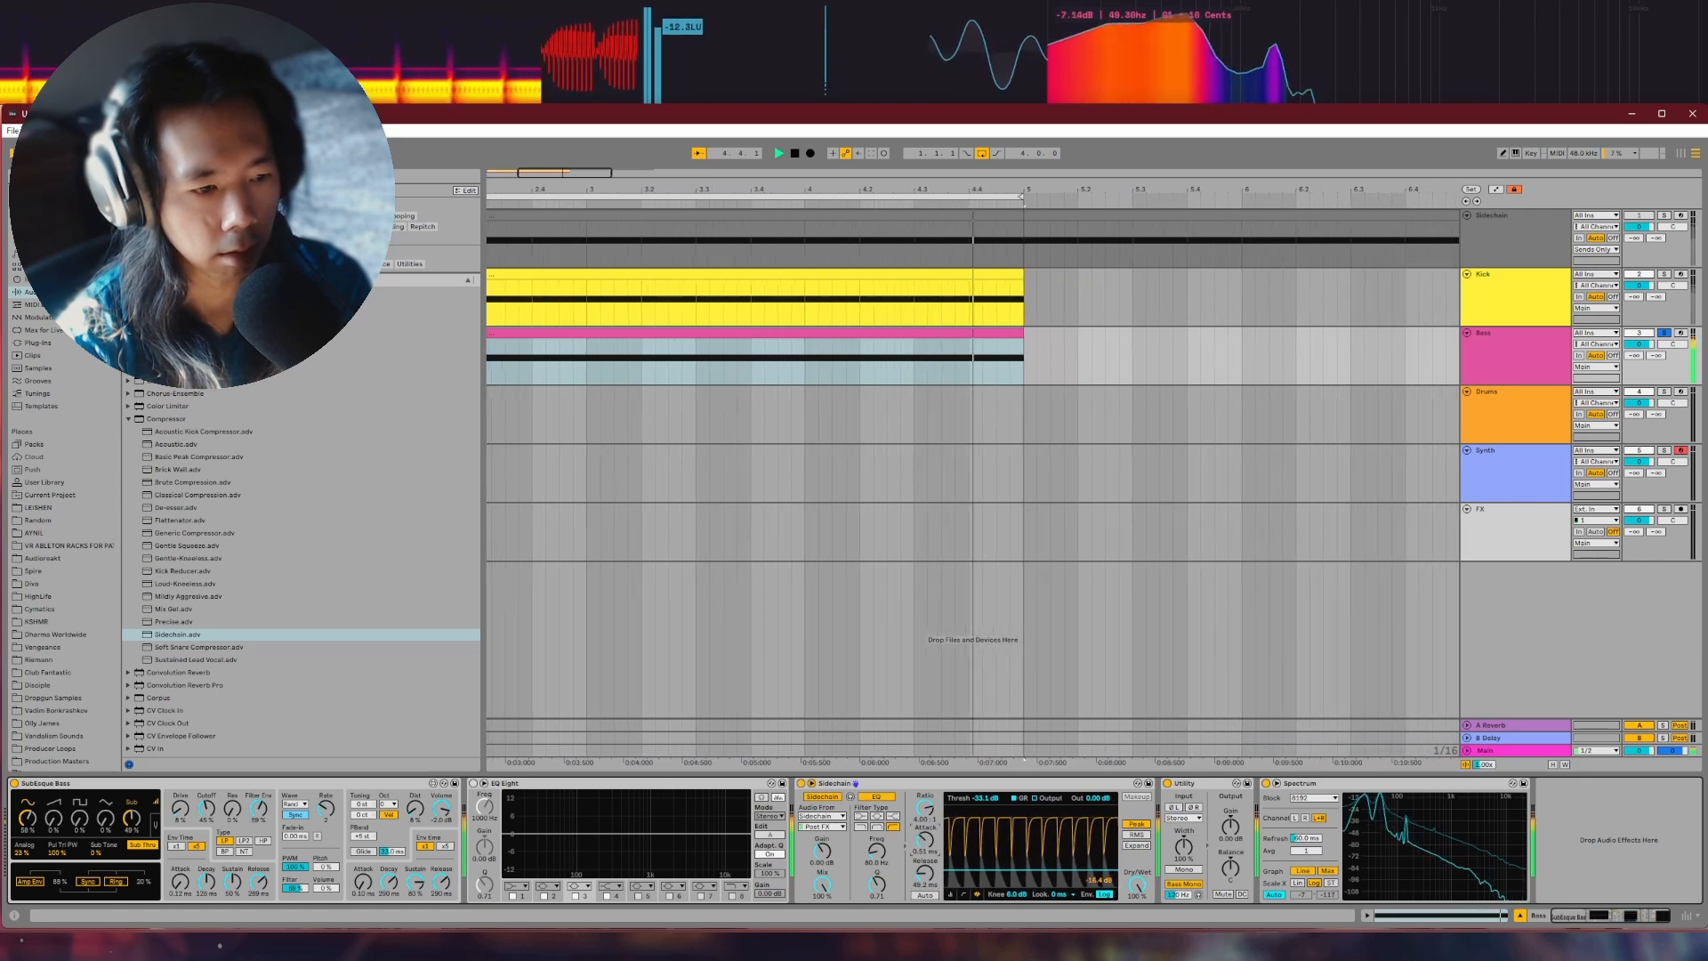
pyautogui.moveTo(925, 840); pyautogui.dragTo(928, 880)
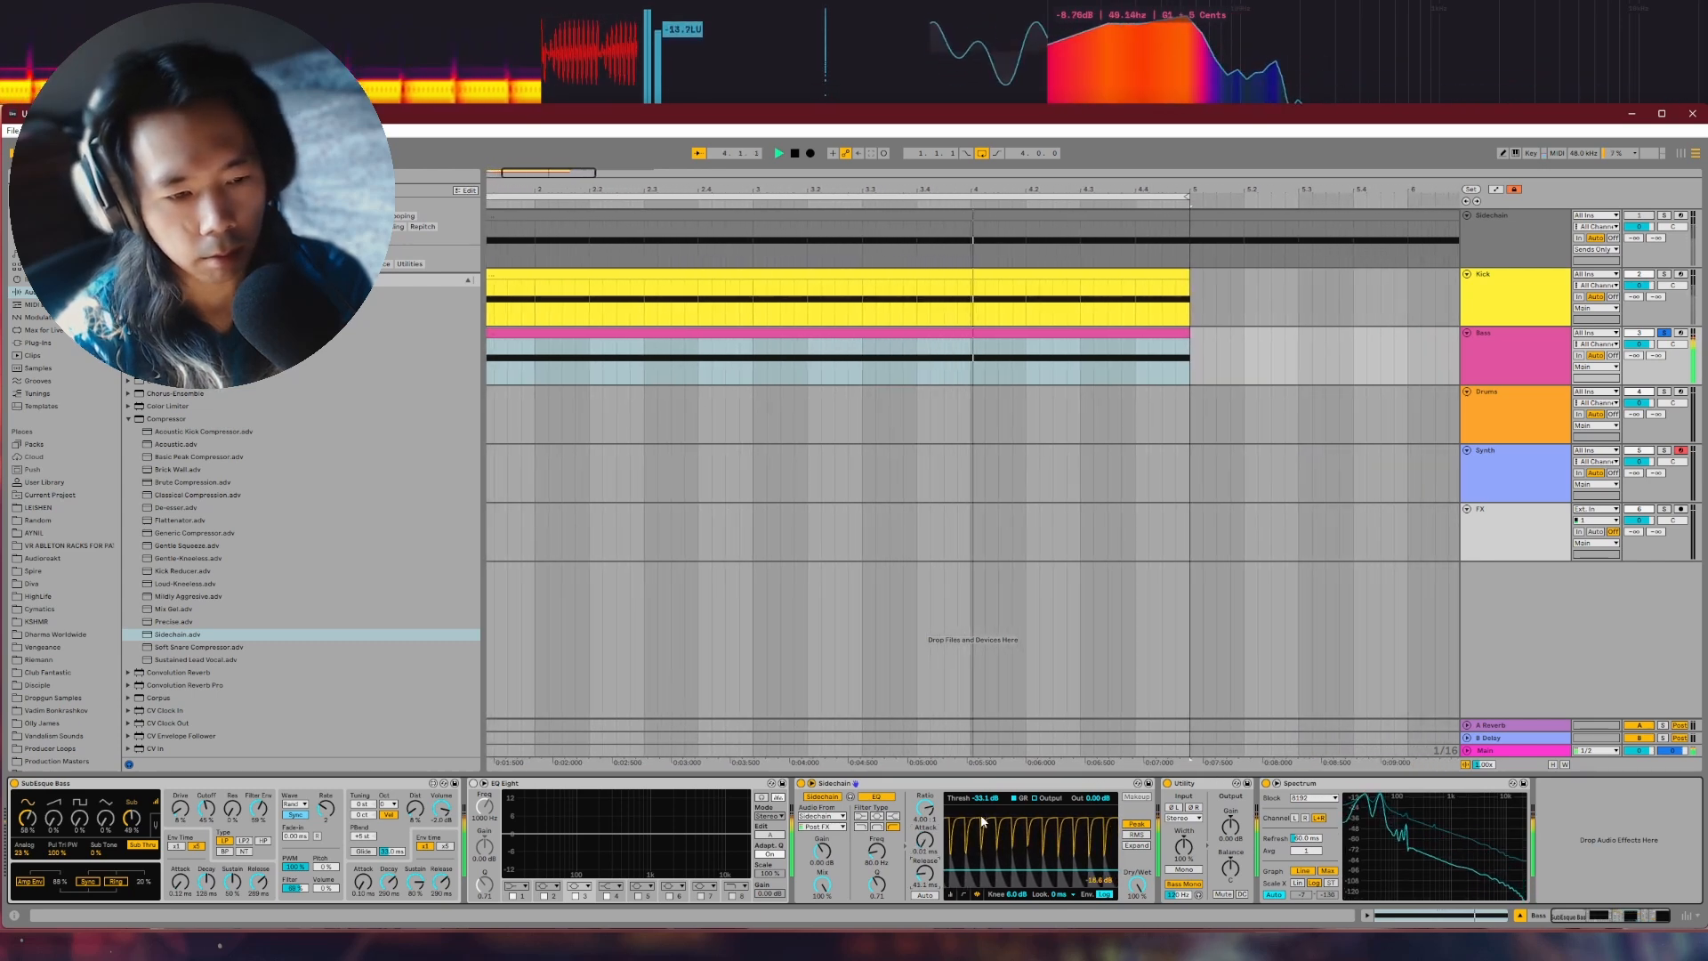
pyautogui.press('space')
# Move the EQ Eight after the Sidechain compressor, enable it, and start playback
pyautogui.click(531, 796)
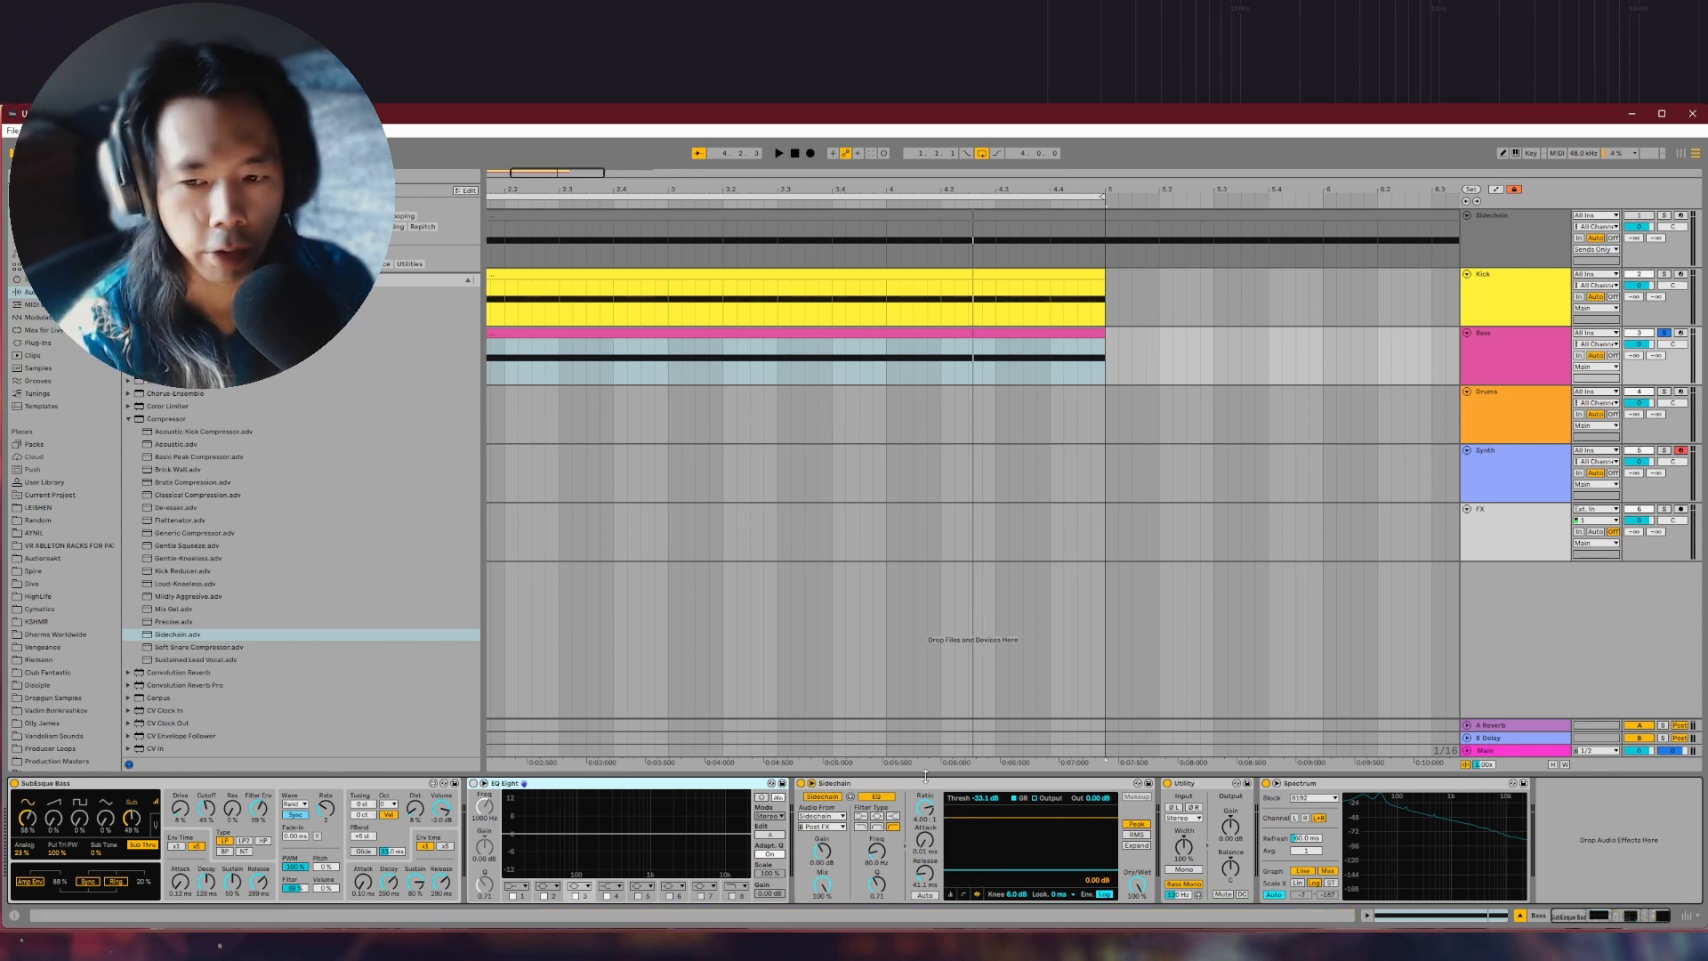
pyautogui.moveTo(772, 765); pyautogui.dragTo(836, 788)
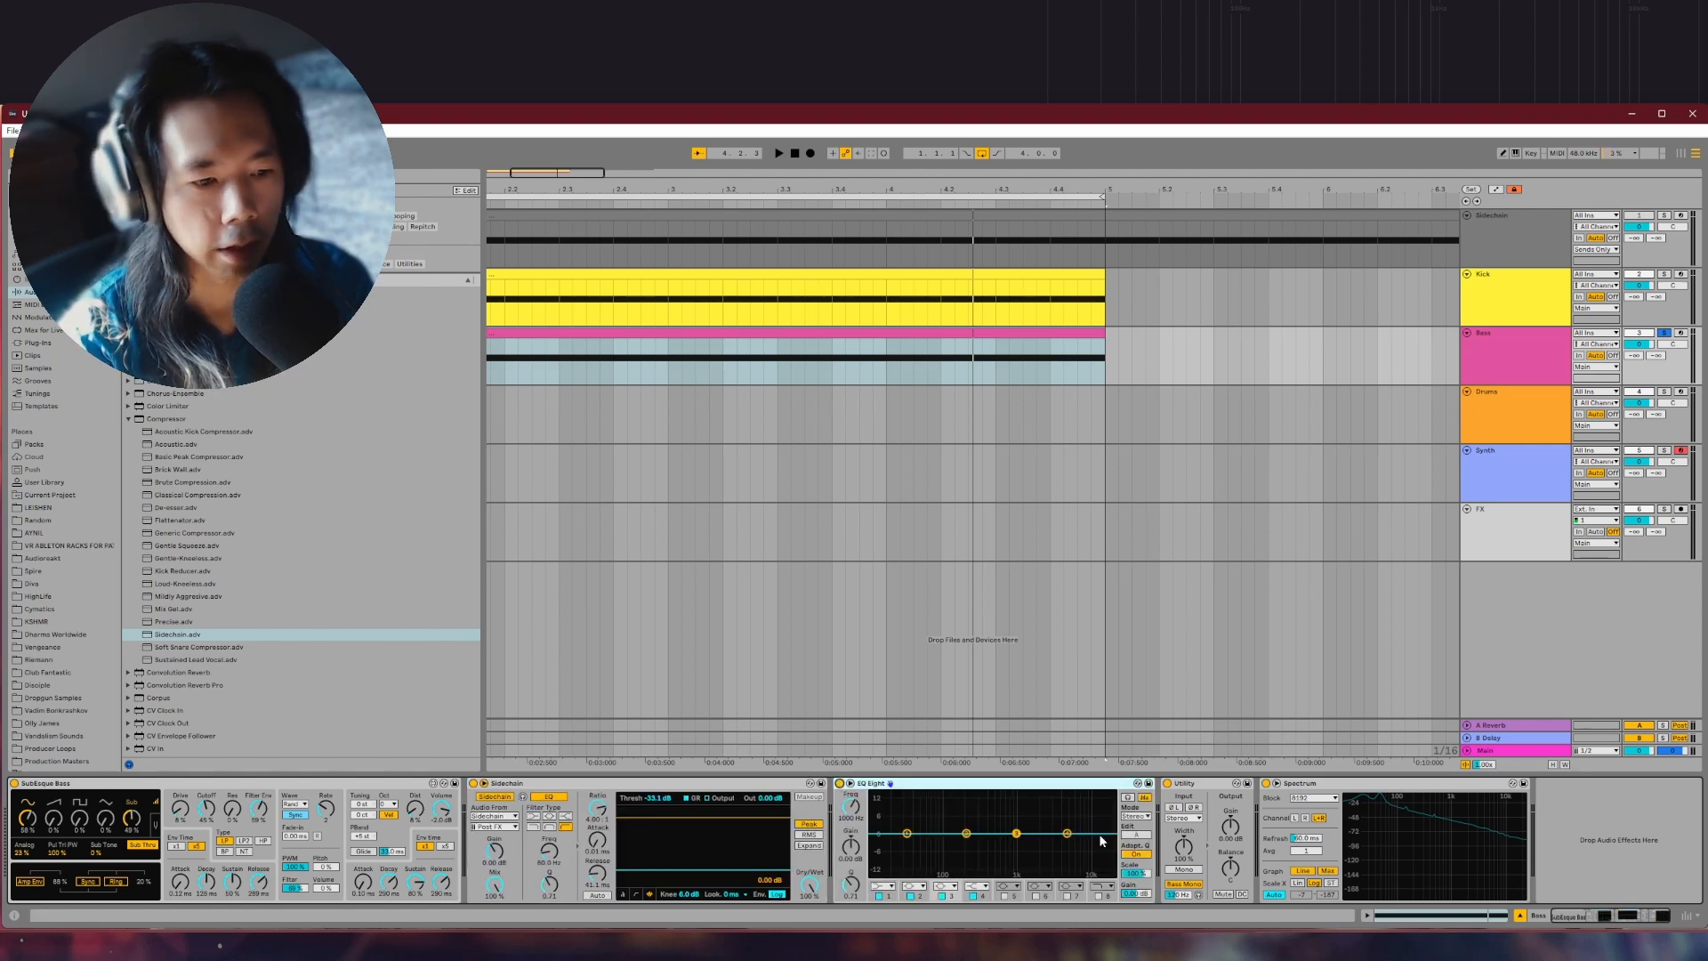
pyautogui.press('space')
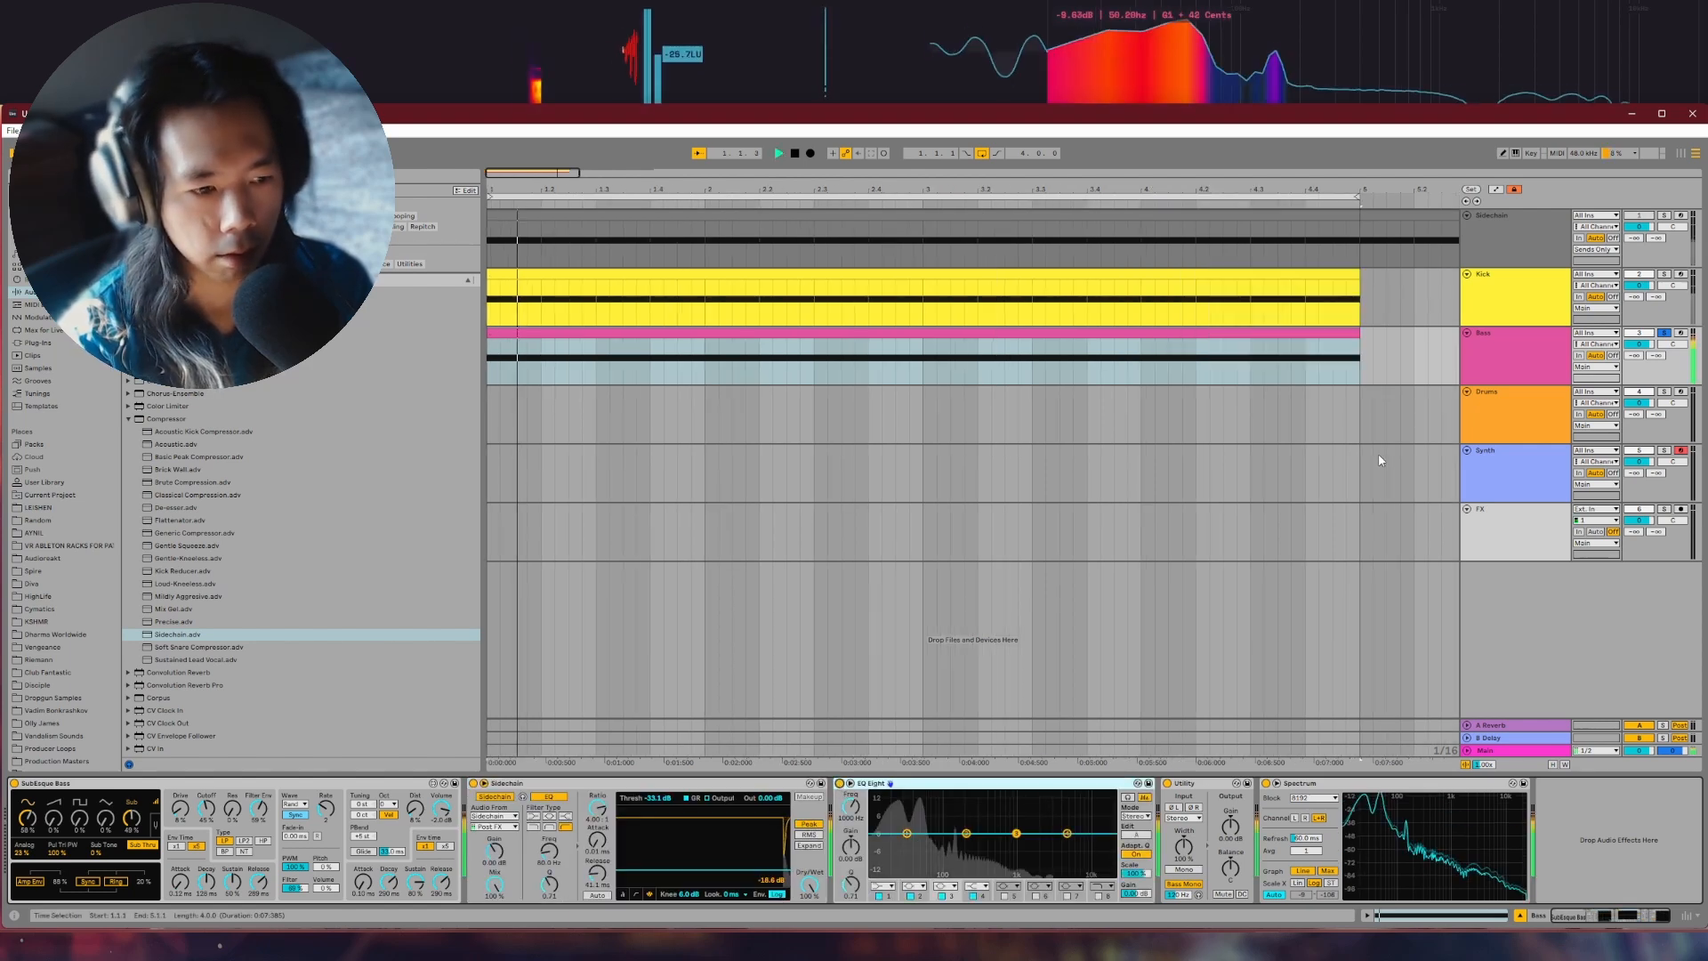
# Enable band 8 of the EQ Eight as a low-pass filter, choose its filter type, and lower its cutoff frequency
pyautogui.click(1099, 896)
pyautogui.moveTo(1101, 843); pyautogui.dragTo(1013, 843)
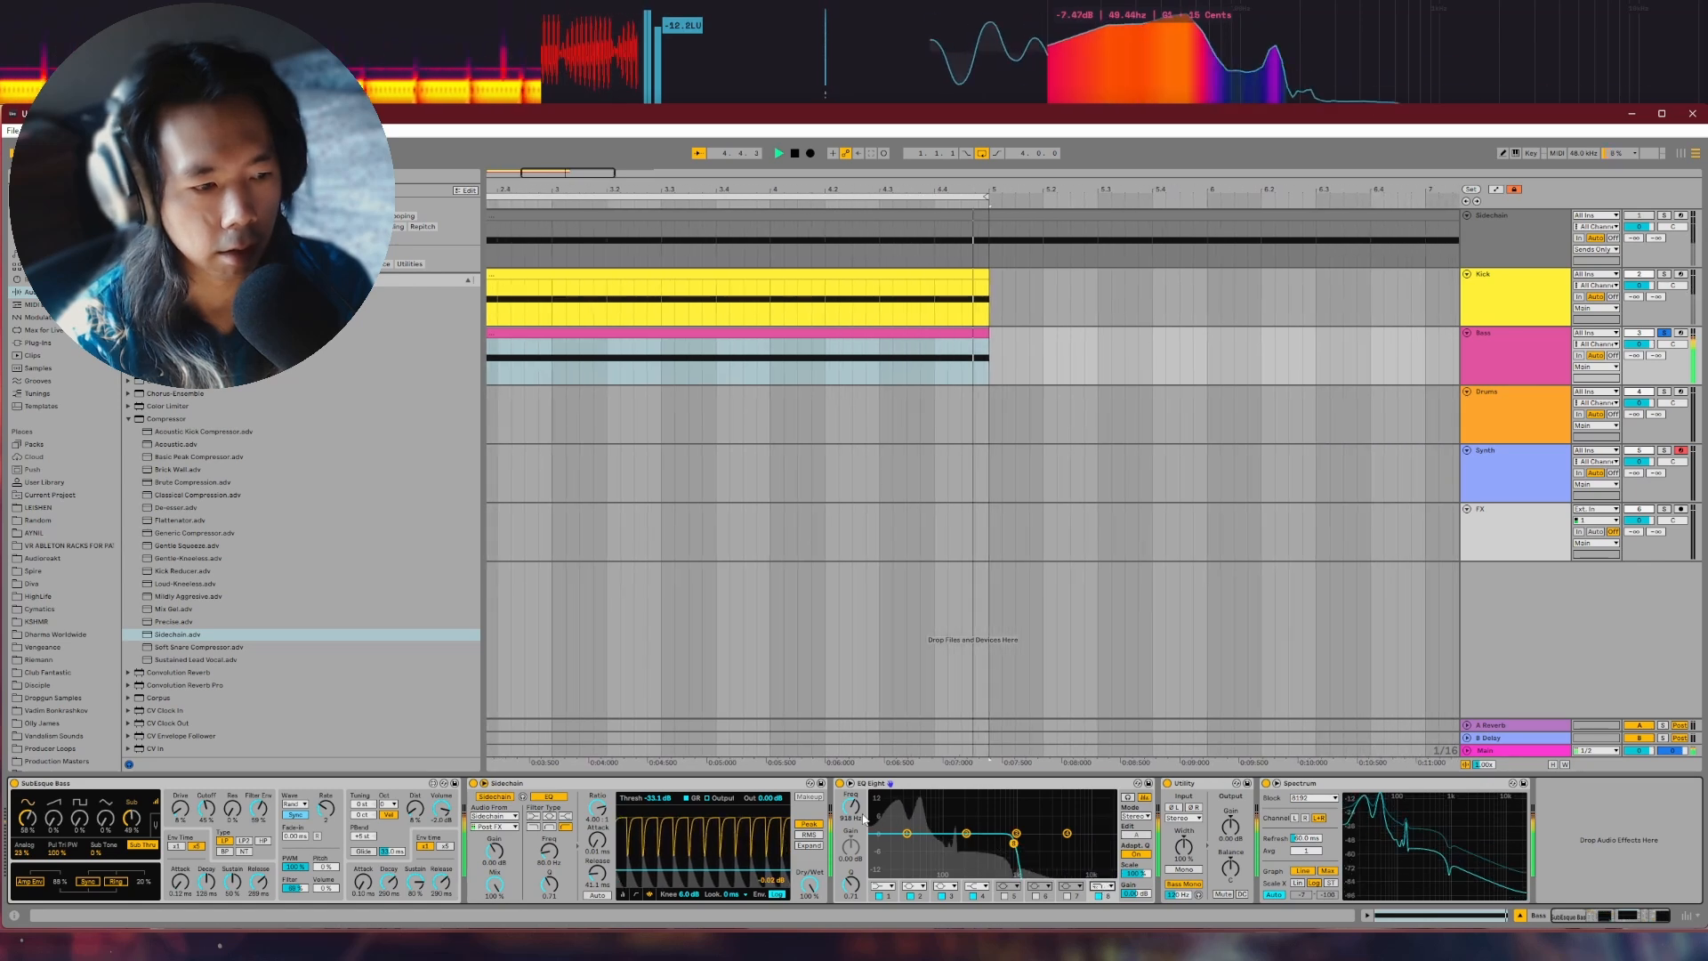
pyautogui.moveTo(865, 820); pyautogui.dragTo(866, 860)
pyautogui.click(1104, 887)
pyautogui.click(1103, 828)
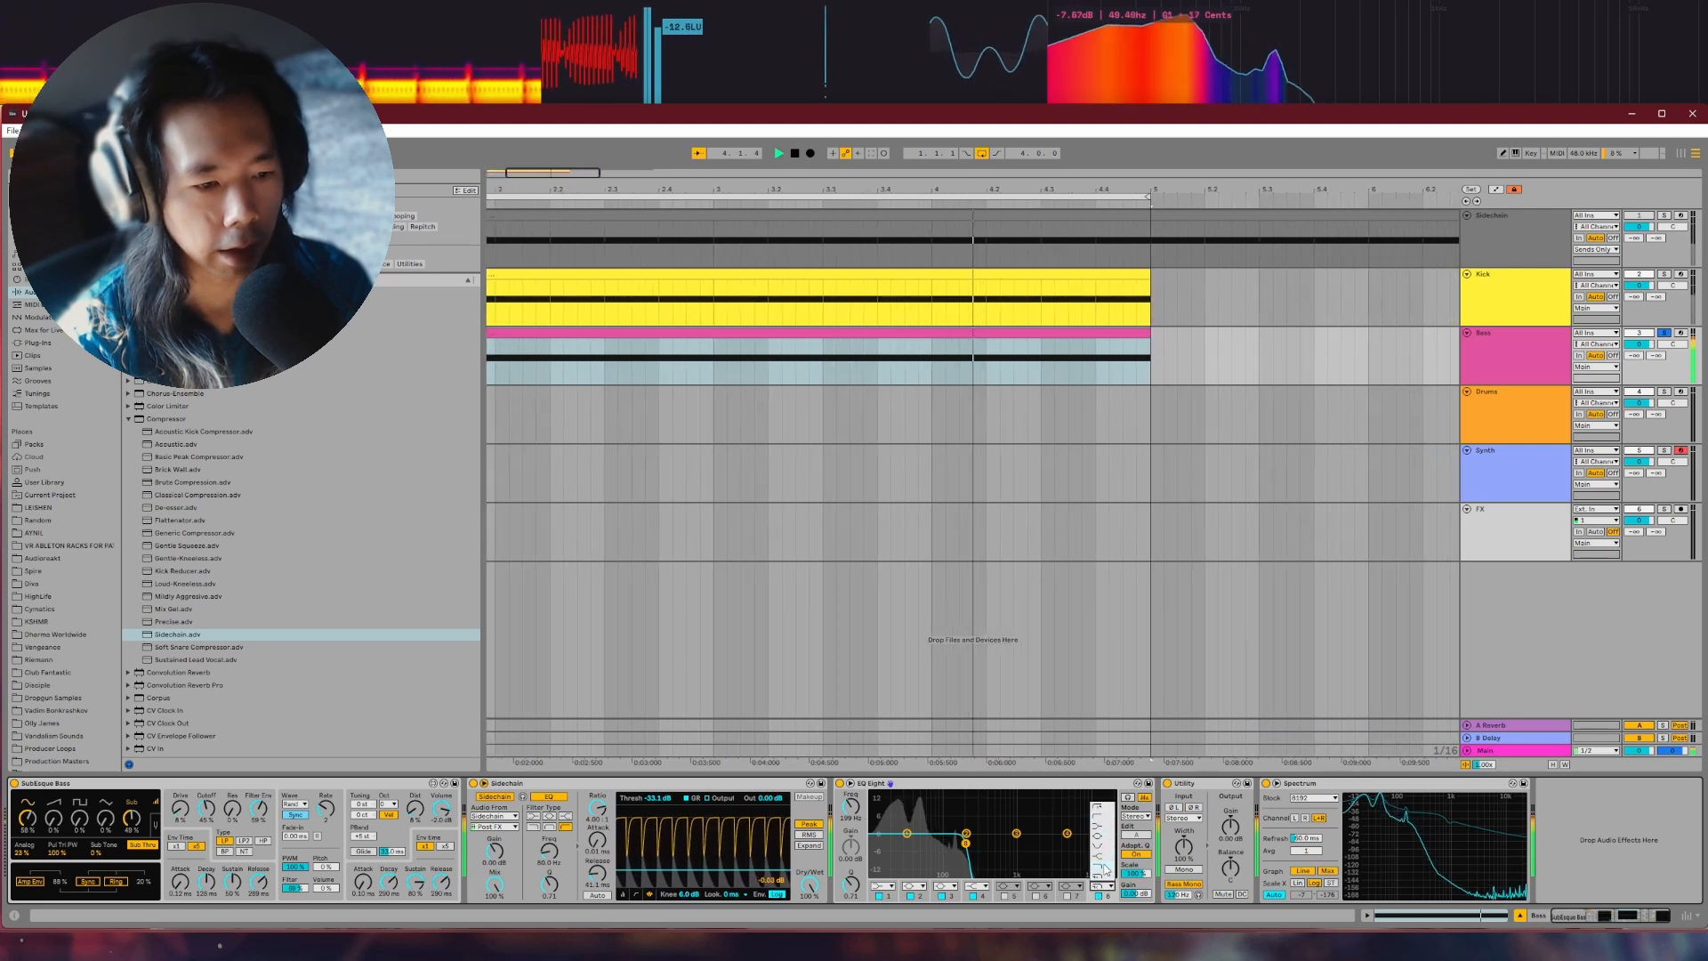
pyautogui.moveTo(851, 807); pyautogui.dragTo(852, 813)
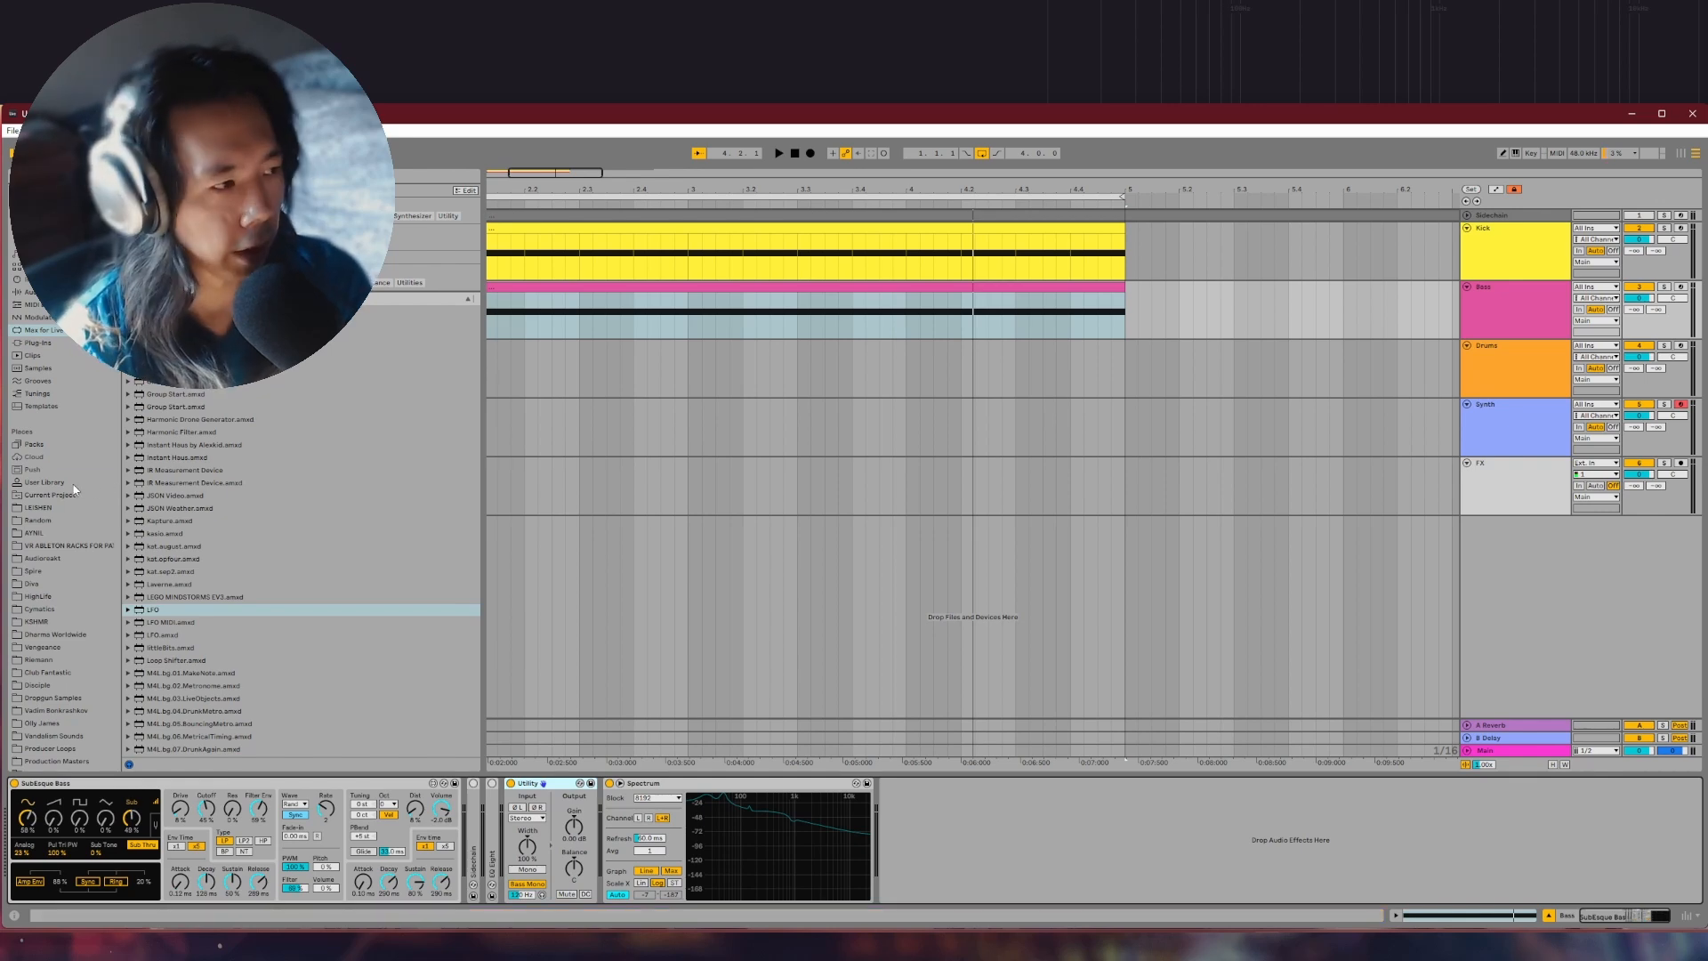
# Load the Sidechain rack with Shaper and Utility onto the Bass track before the existing Utility, and select its Shaper
pyautogui.click(71, 482)
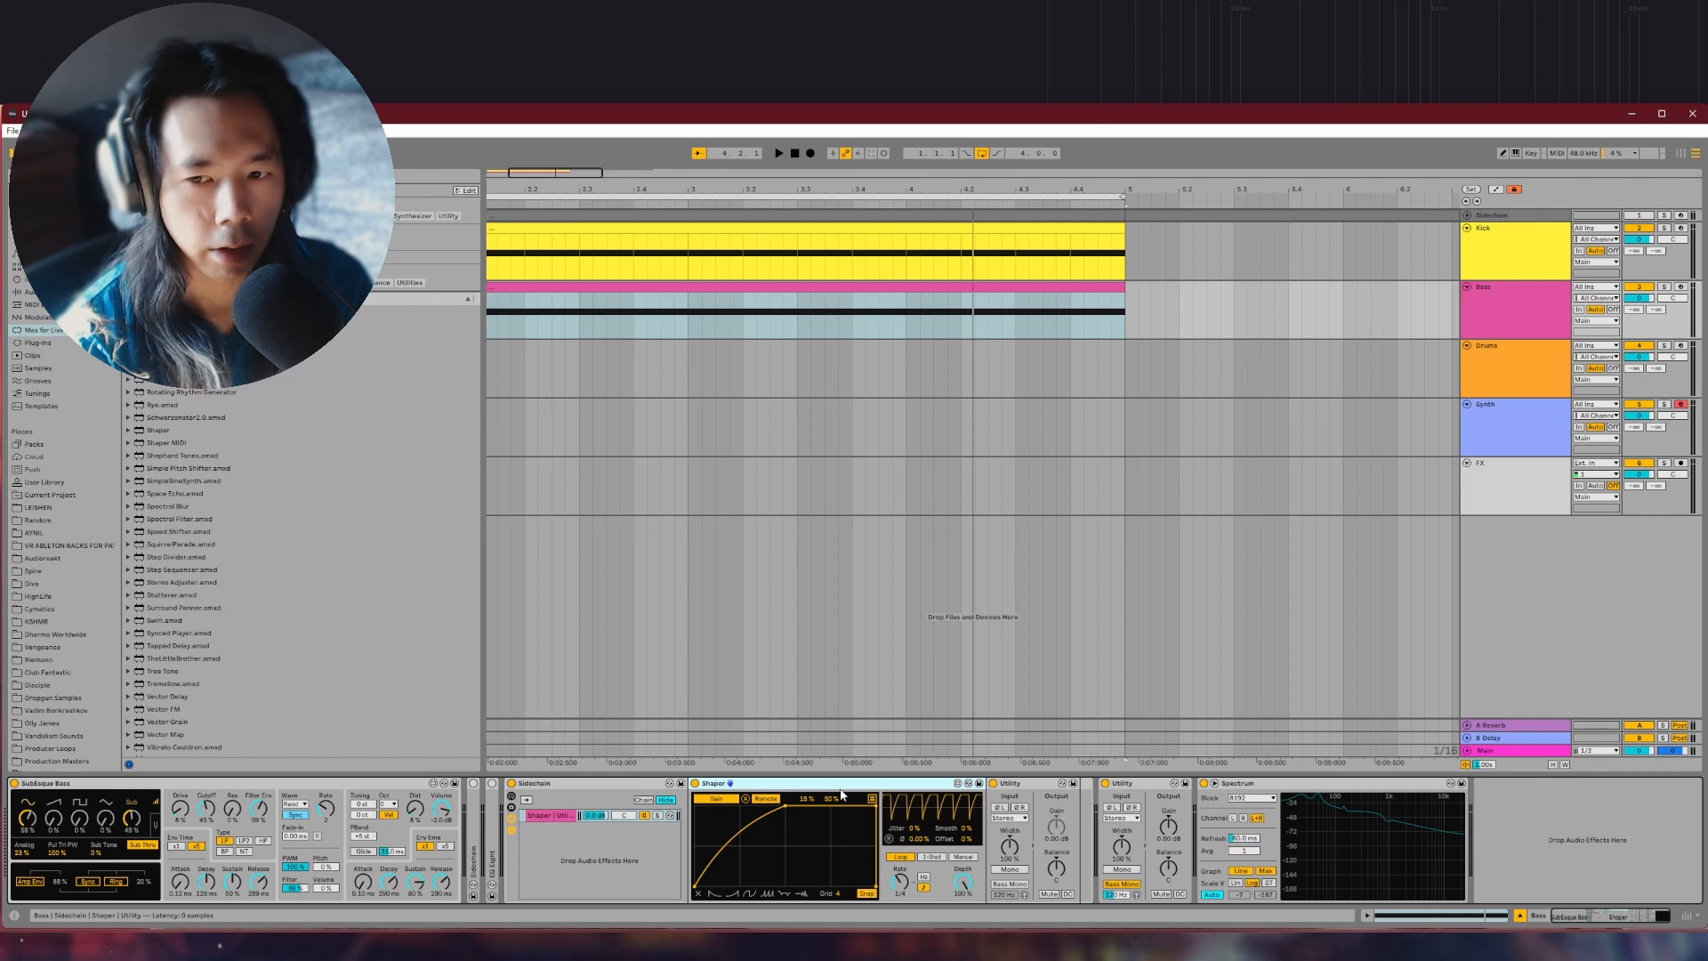
pyautogui.click(803, 787)
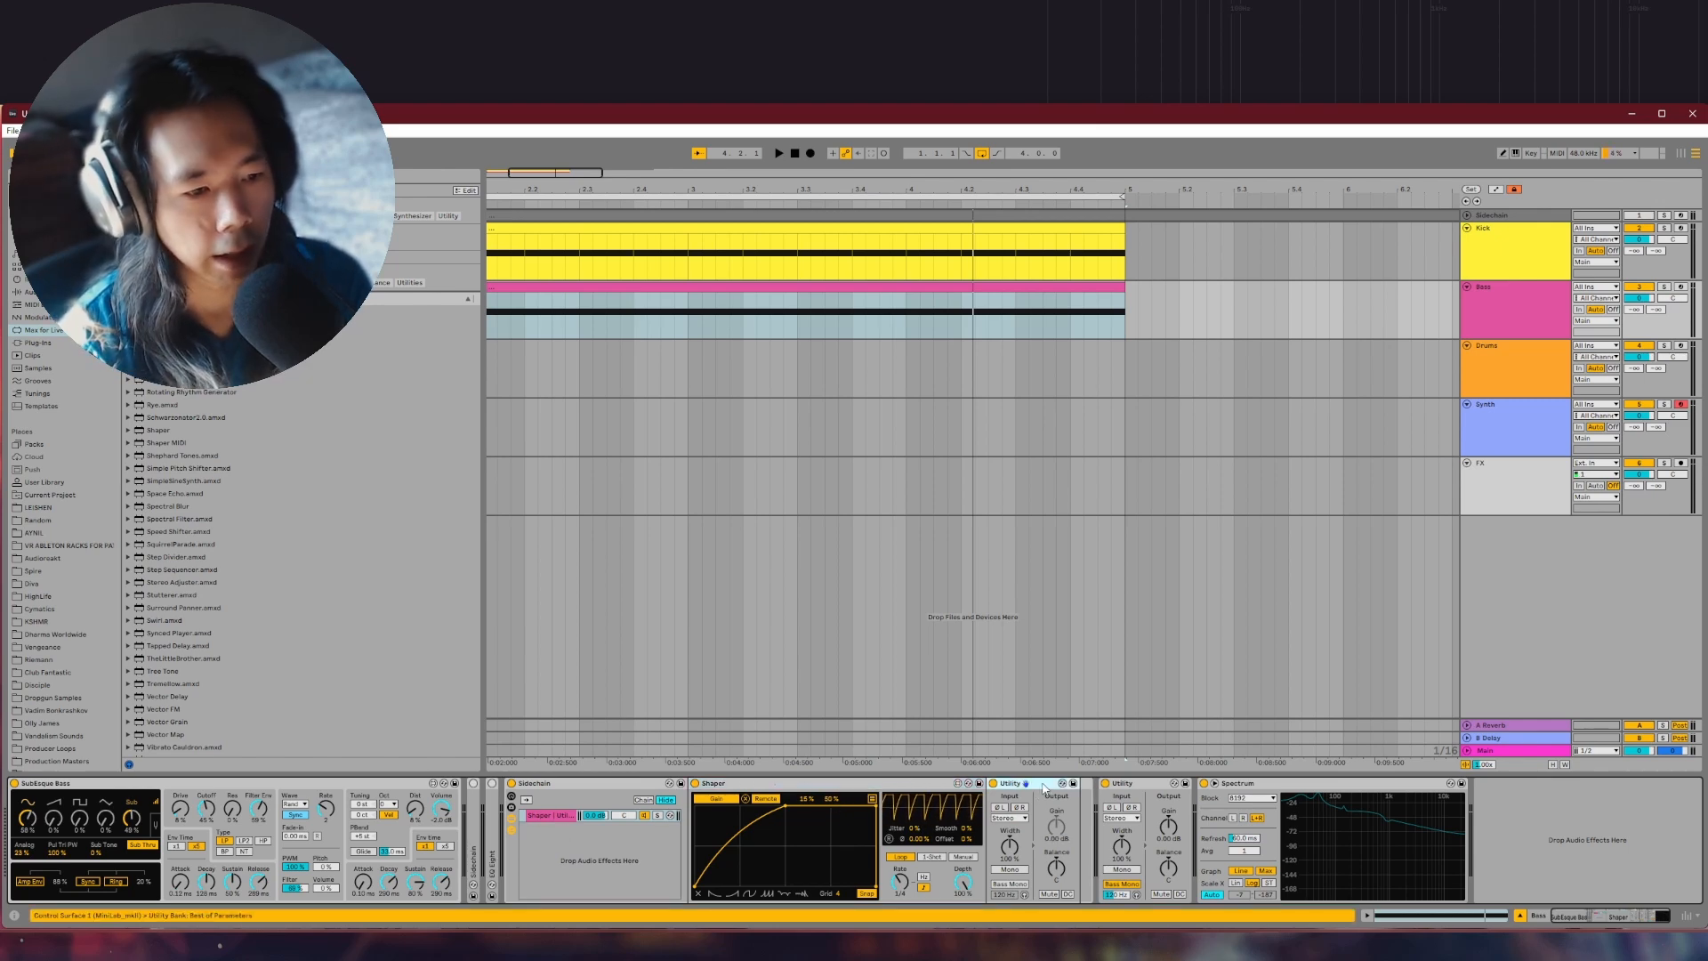
pyautogui.click(803, 788)
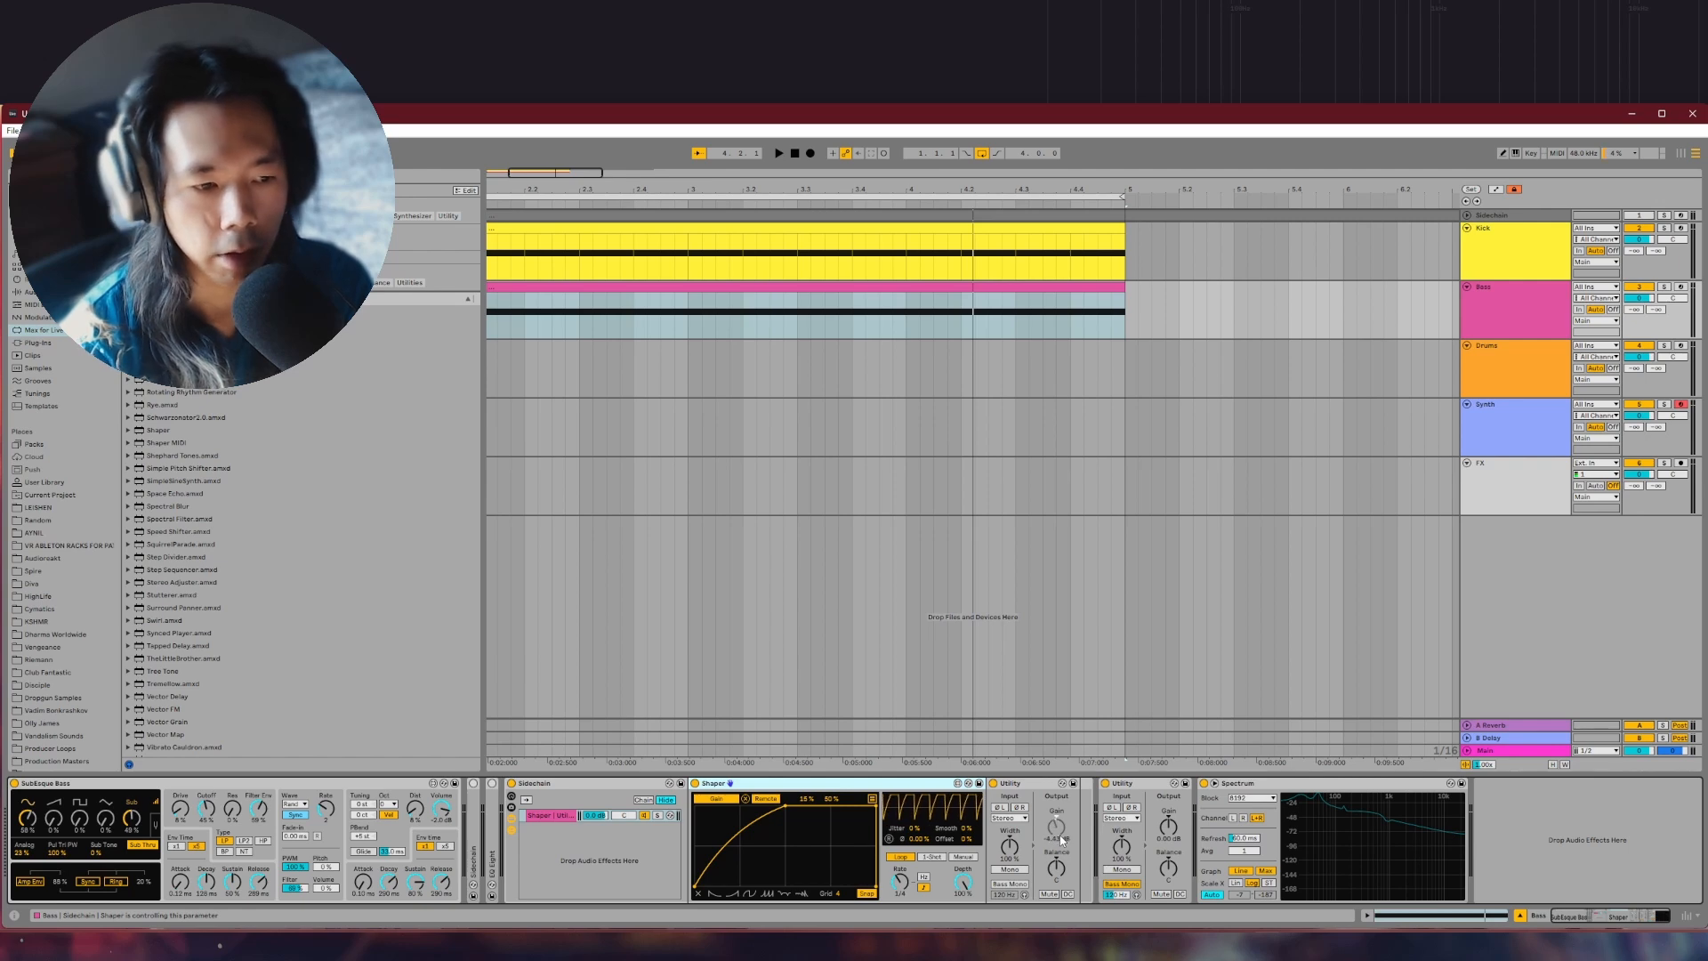
# Bend the rising segment of the Shaper's curve inward, compare the bass soloed and with the kick, and stop playback
pyautogui.click(1673, 305)
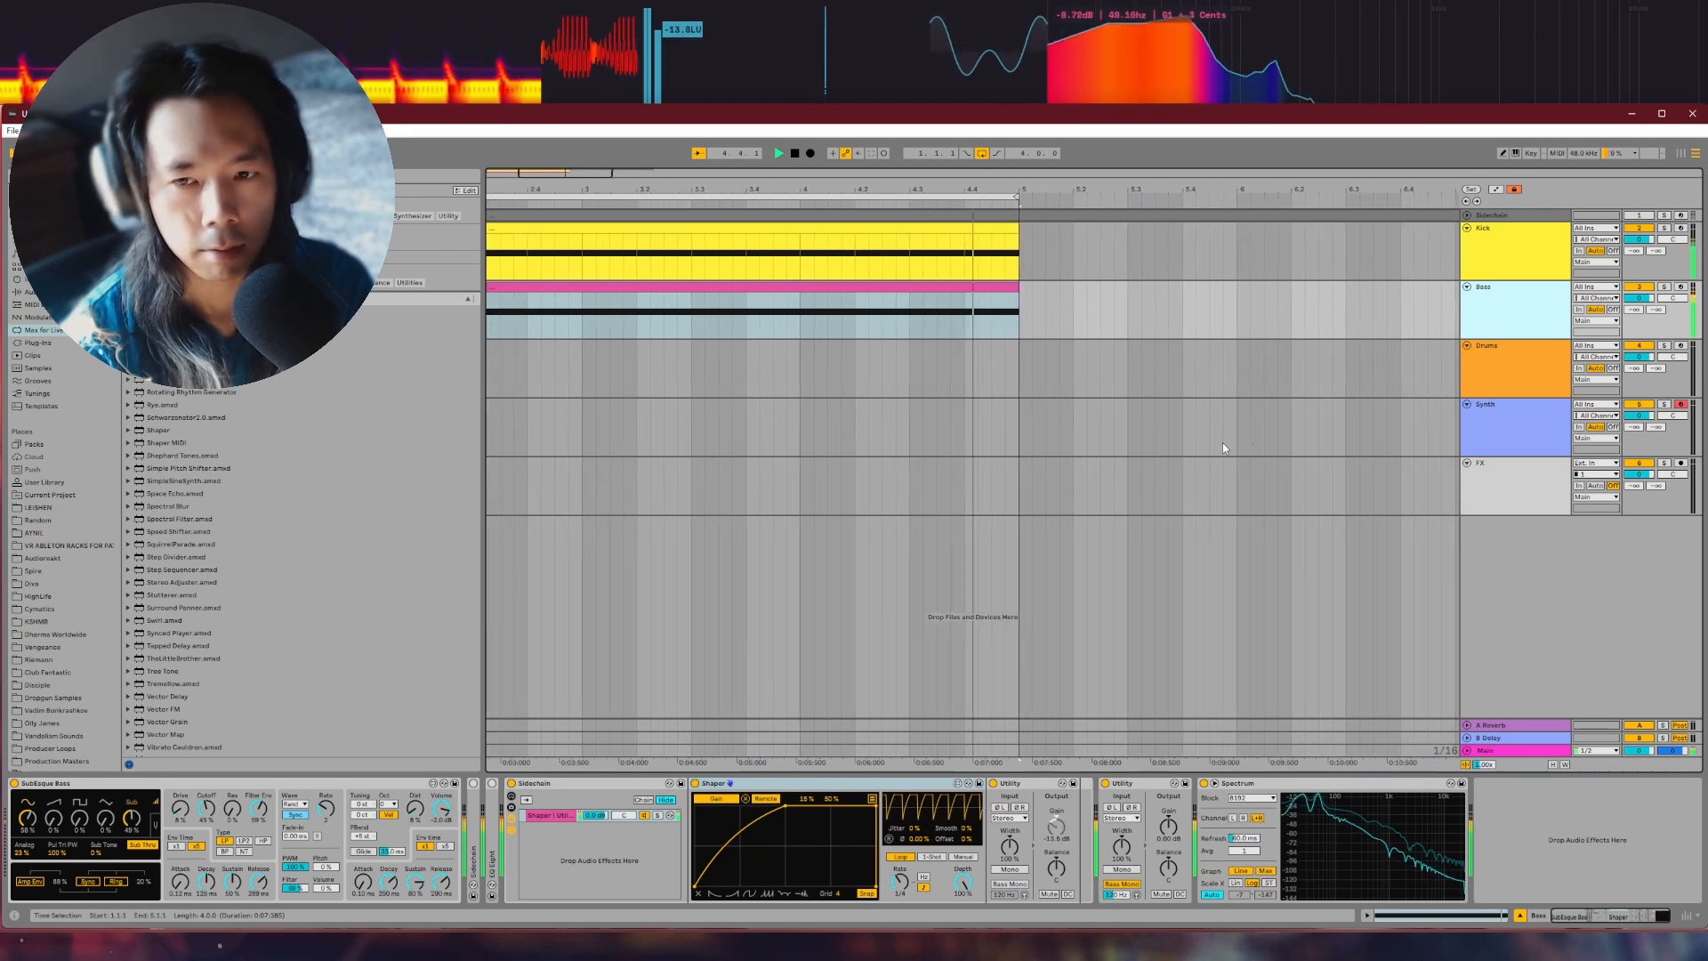
pyautogui.click(1663, 287)
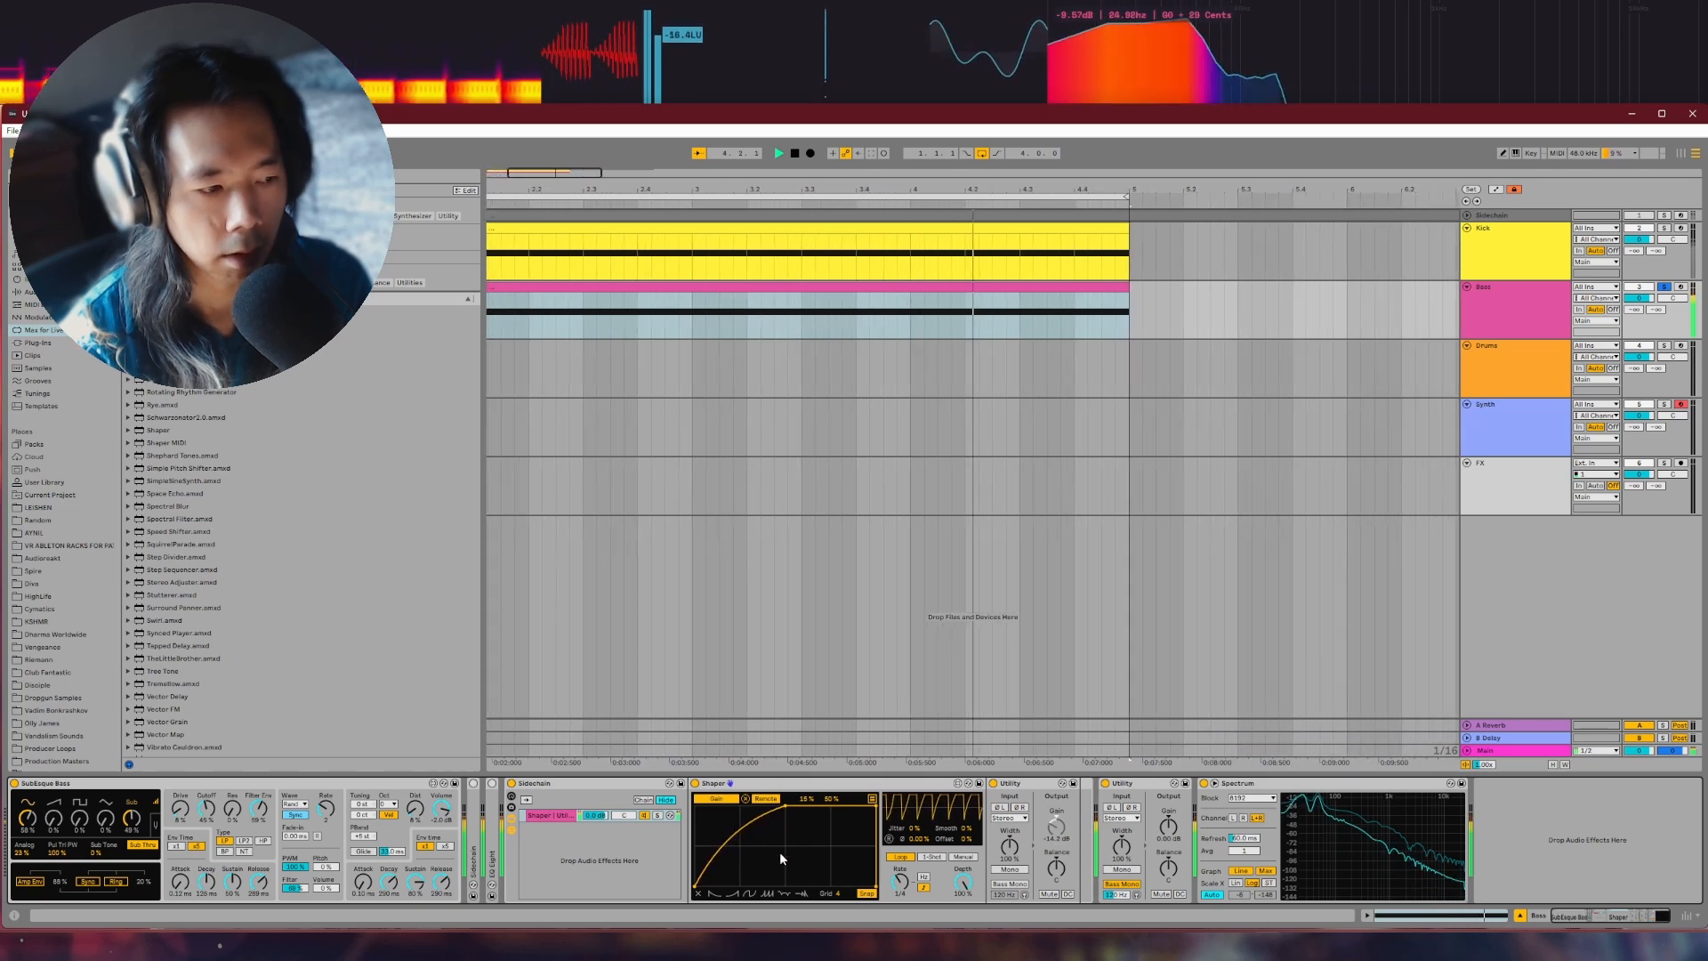
pyautogui.moveTo(744, 831); pyautogui.dragTo(744, 839)
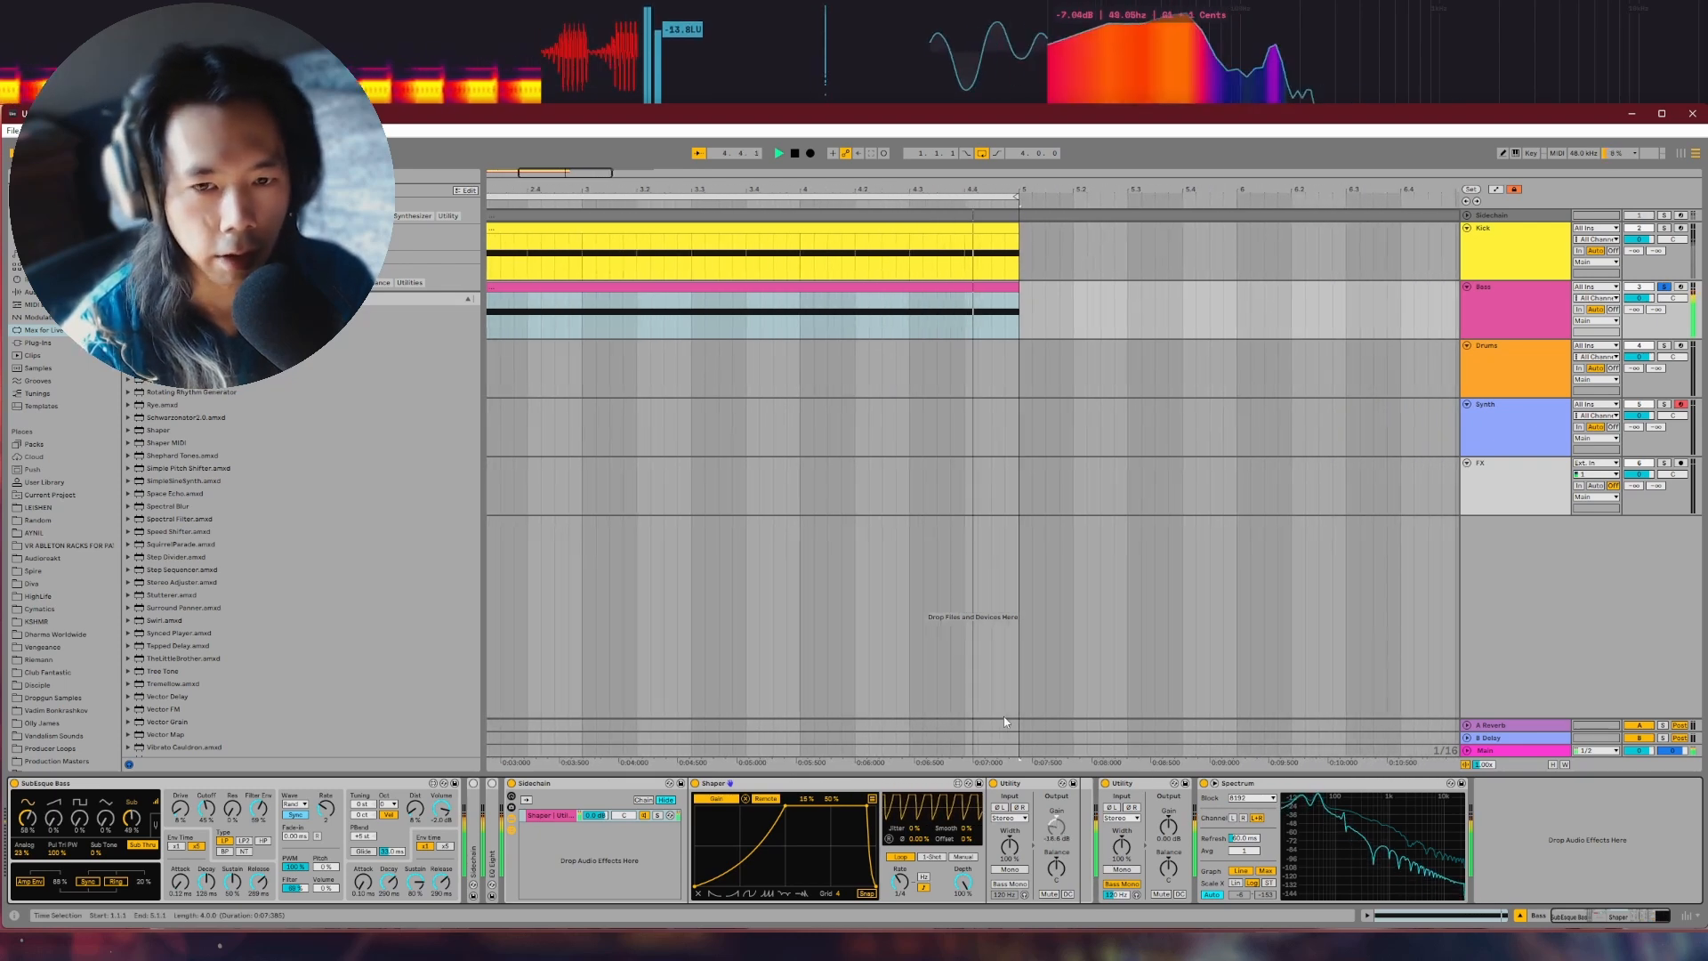
pyautogui.click(1664, 287)
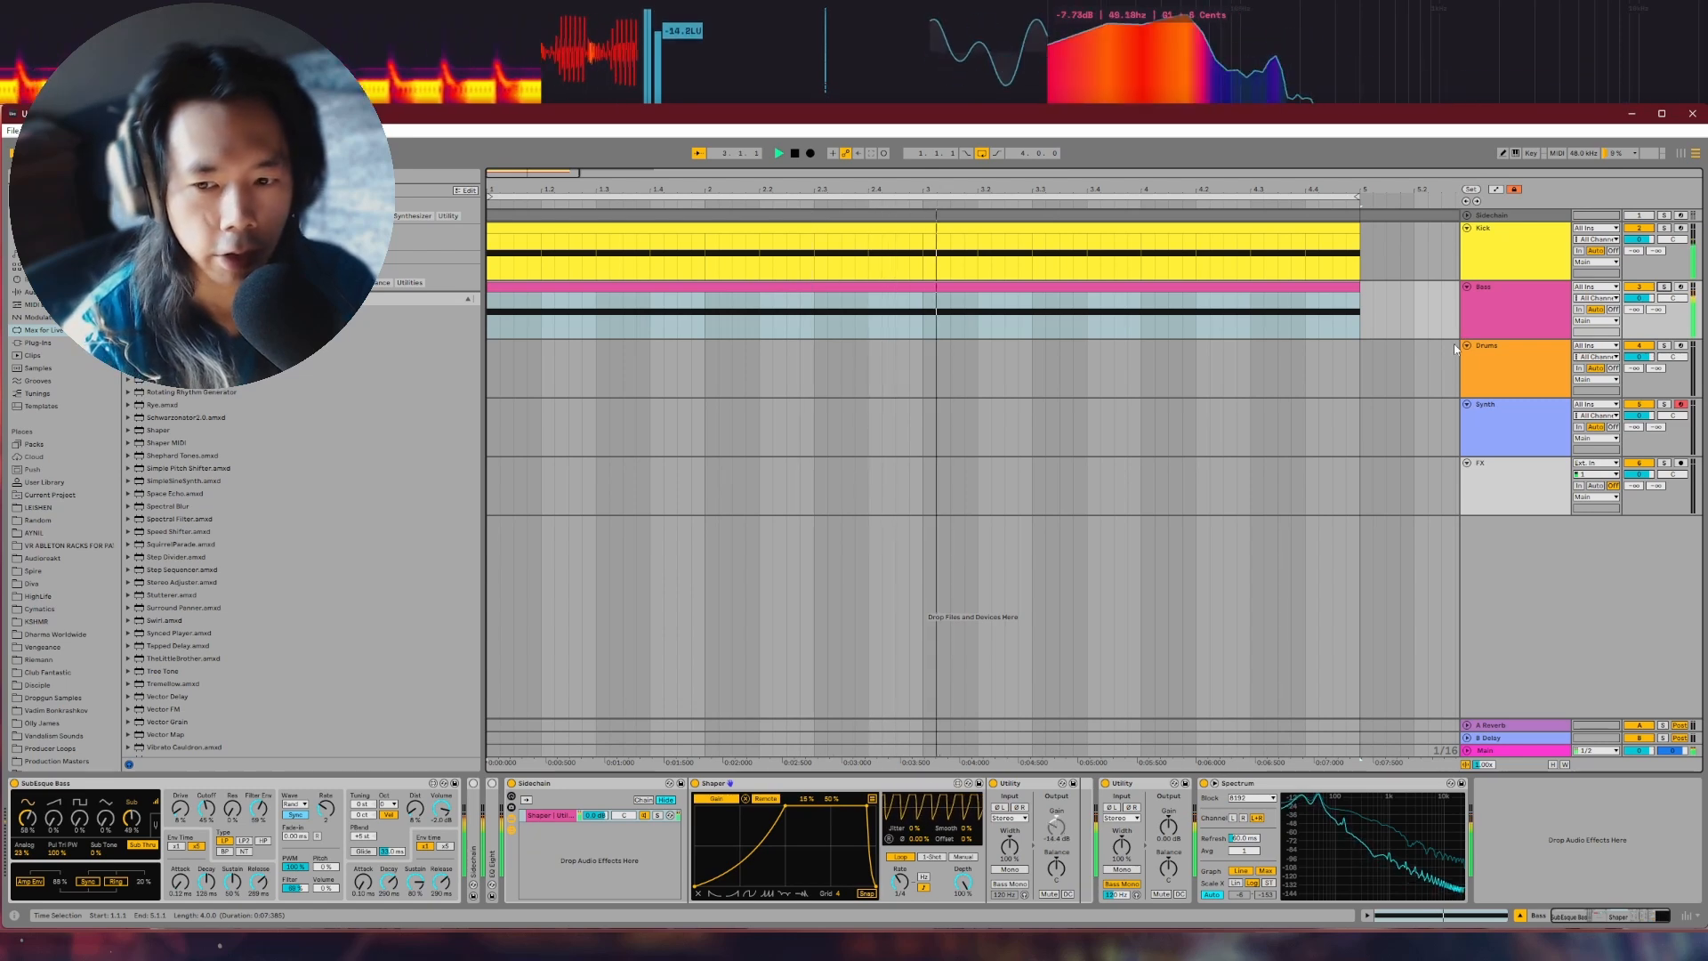
pyautogui.press('space')
# Insert a second Shaper after the Sidechain rack, choose the rising ramp shape, and pull its curve's midpoint to maximum
pyautogui.click(158, 430)
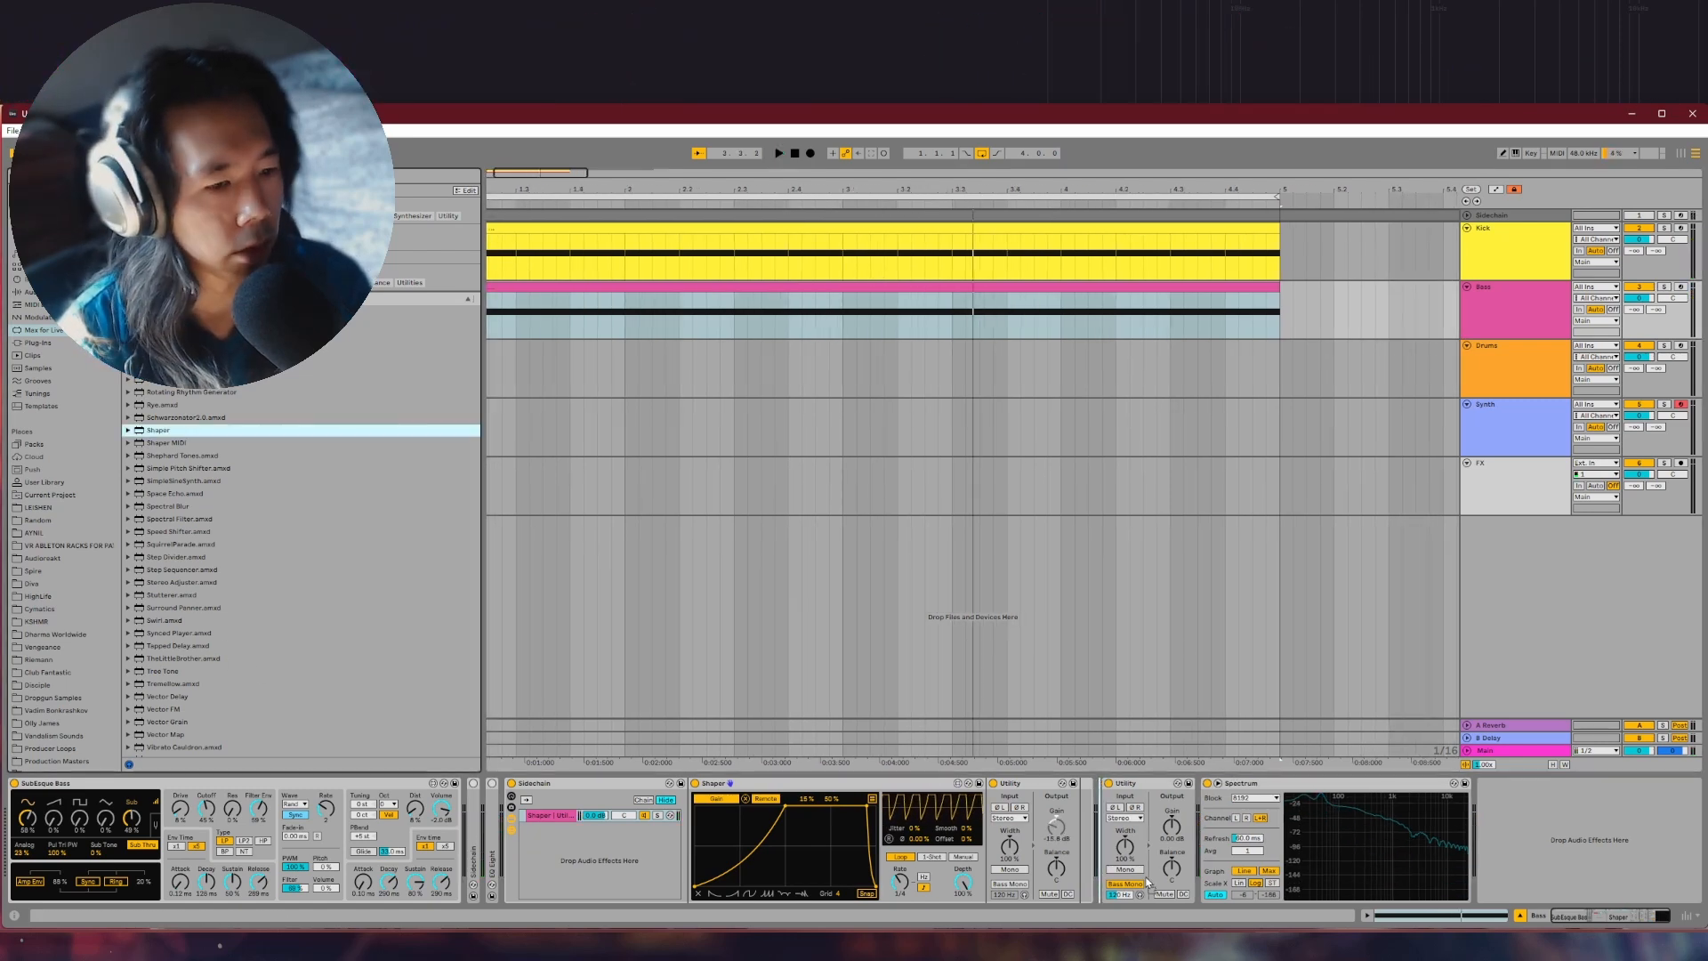
pyautogui.moveTo(158, 430); pyautogui.dragTo(1192, 787)
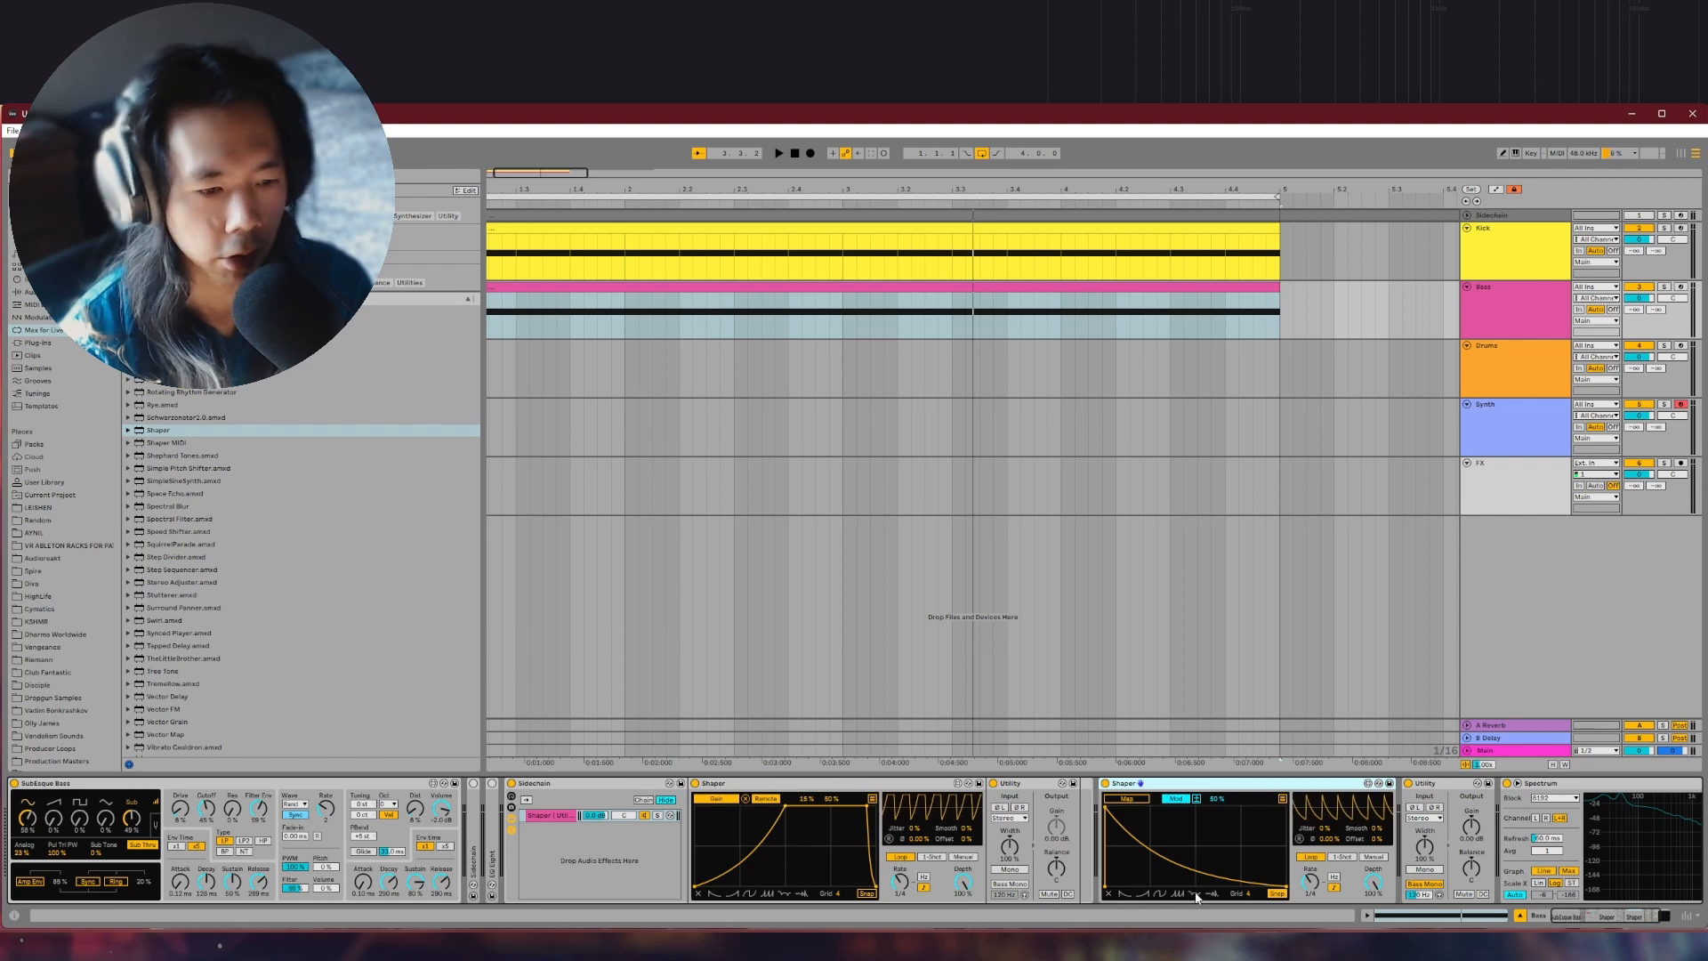
pyautogui.click(1145, 896)
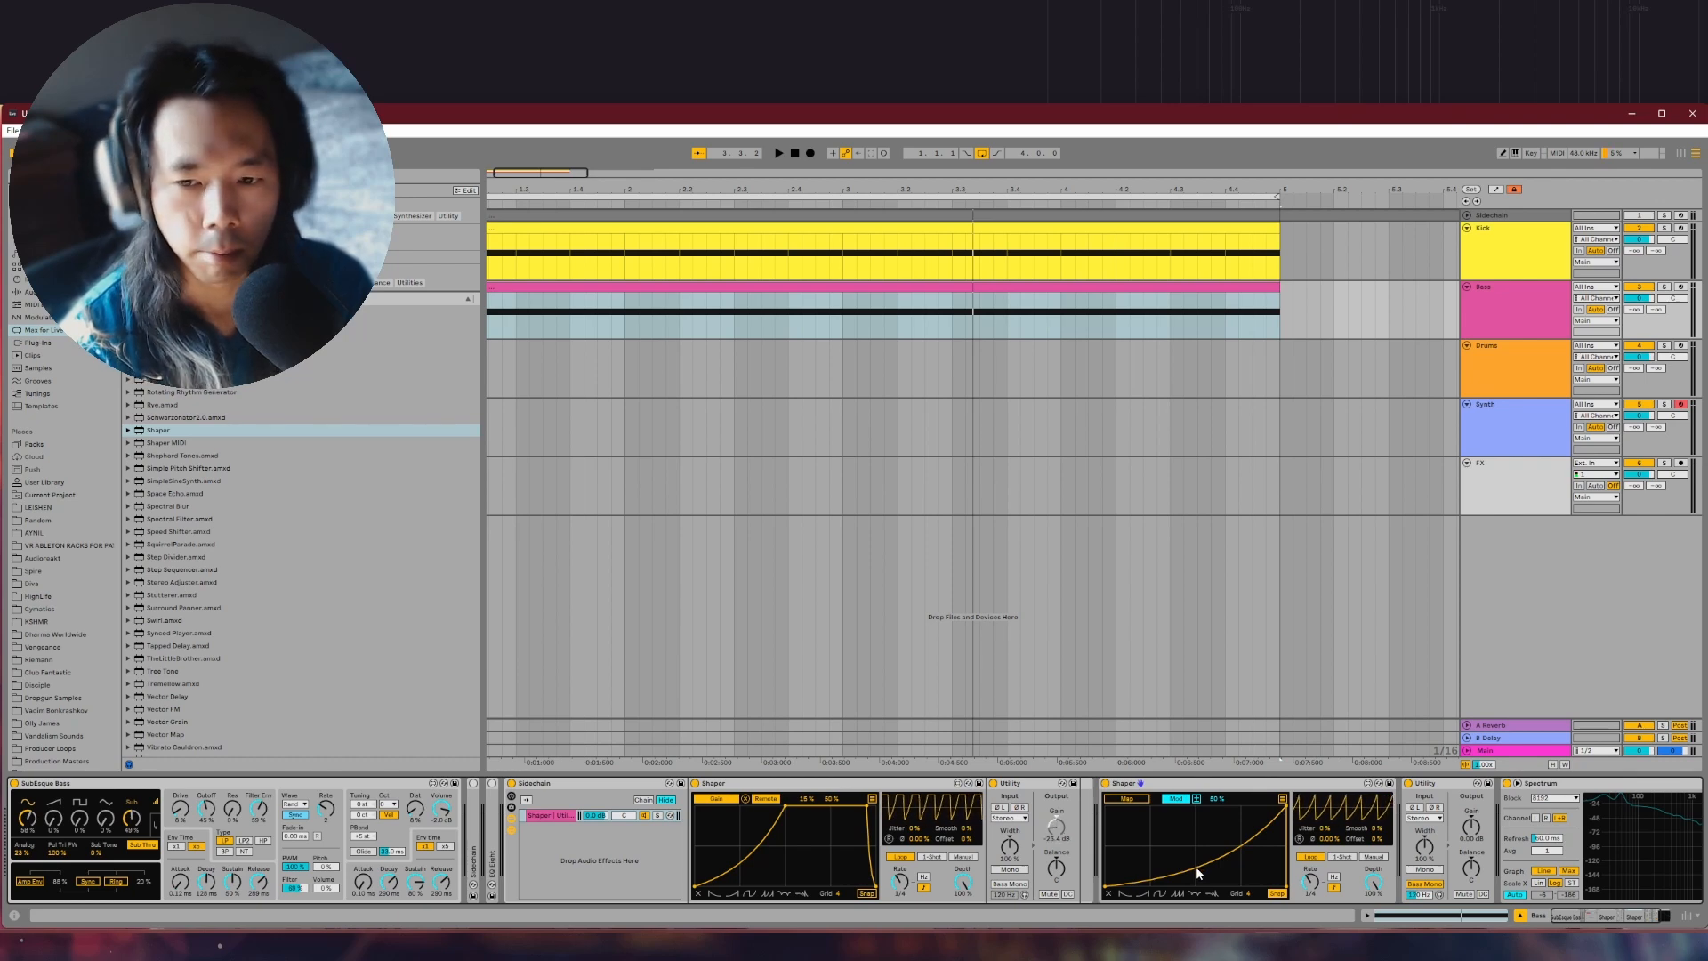
pyautogui.moveTo(1197, 873); pyautogui.dragTo(1194, 801)
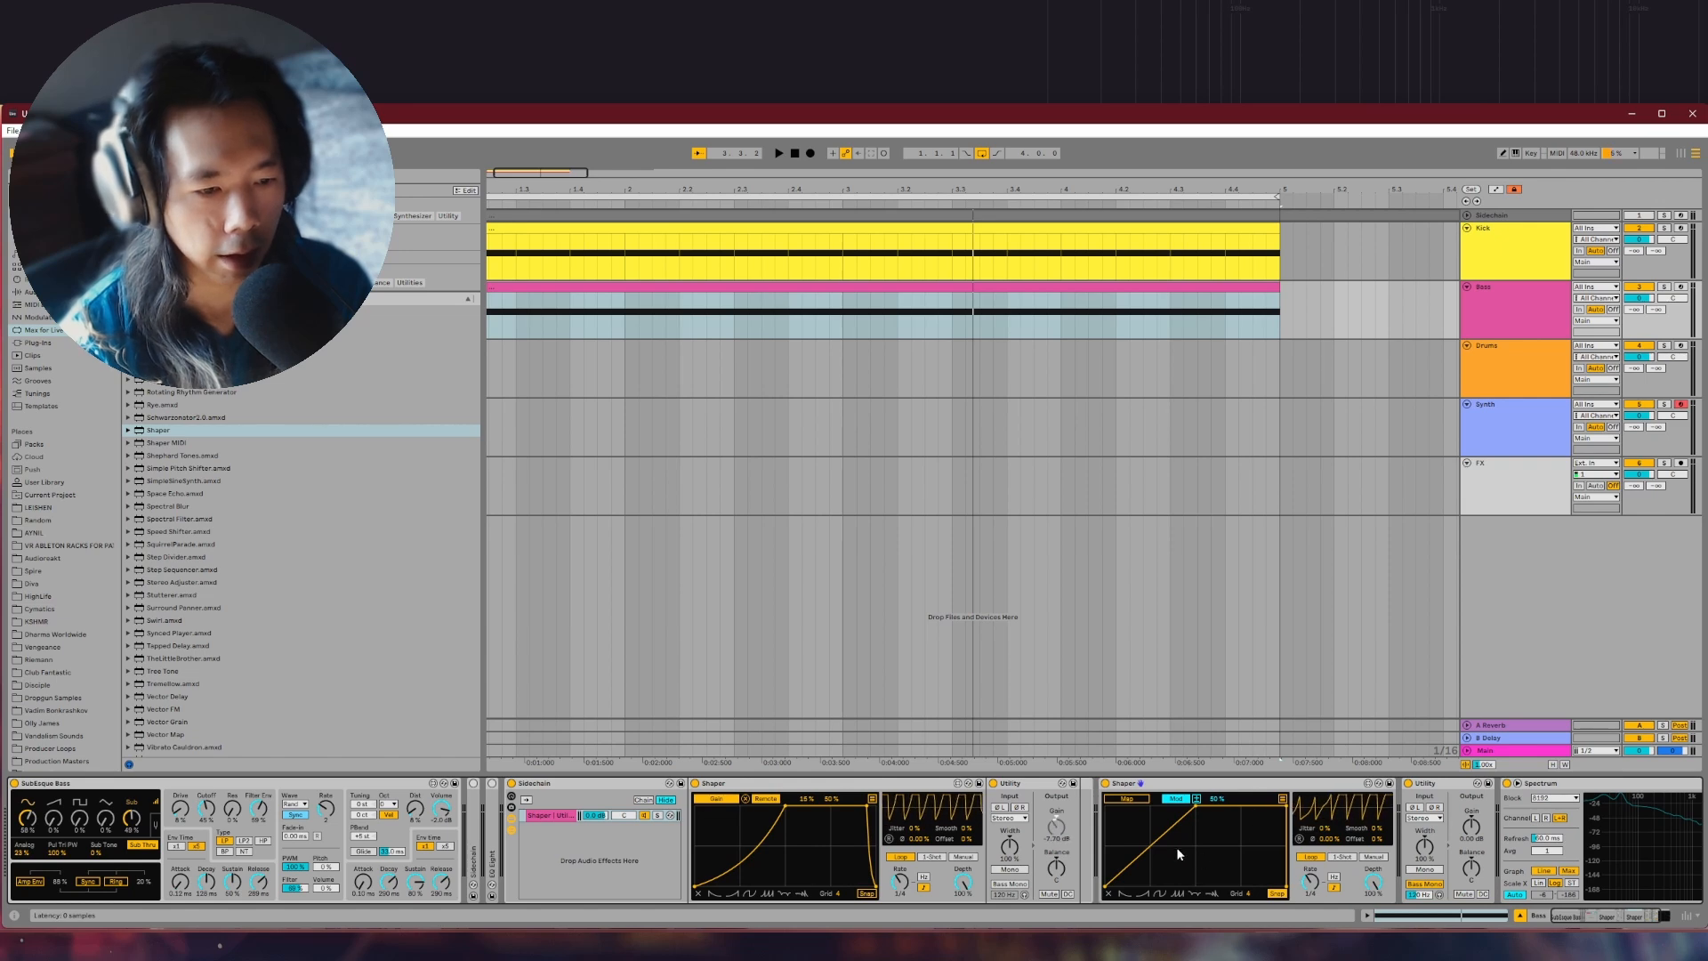
# Group the second Shaper into an Audio Effect Rack and add a Utility directly after that Shaper
pyautogui.click(1196, 784)
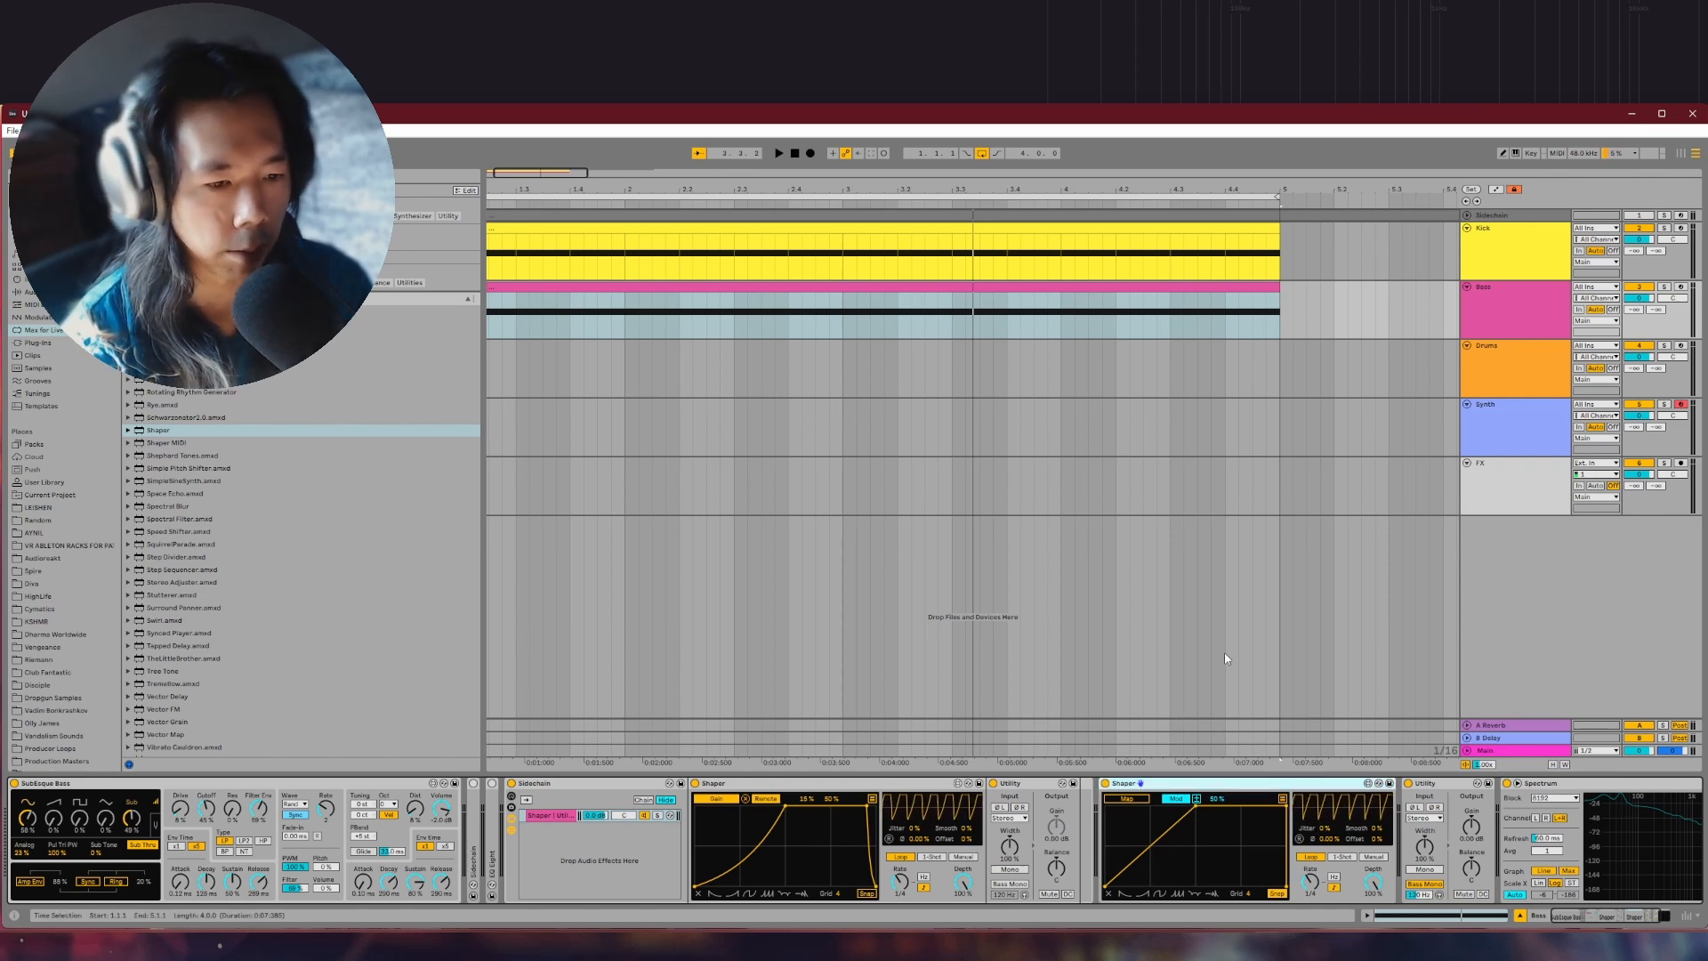
pyautogui.hotkey('ctrl', 'g')
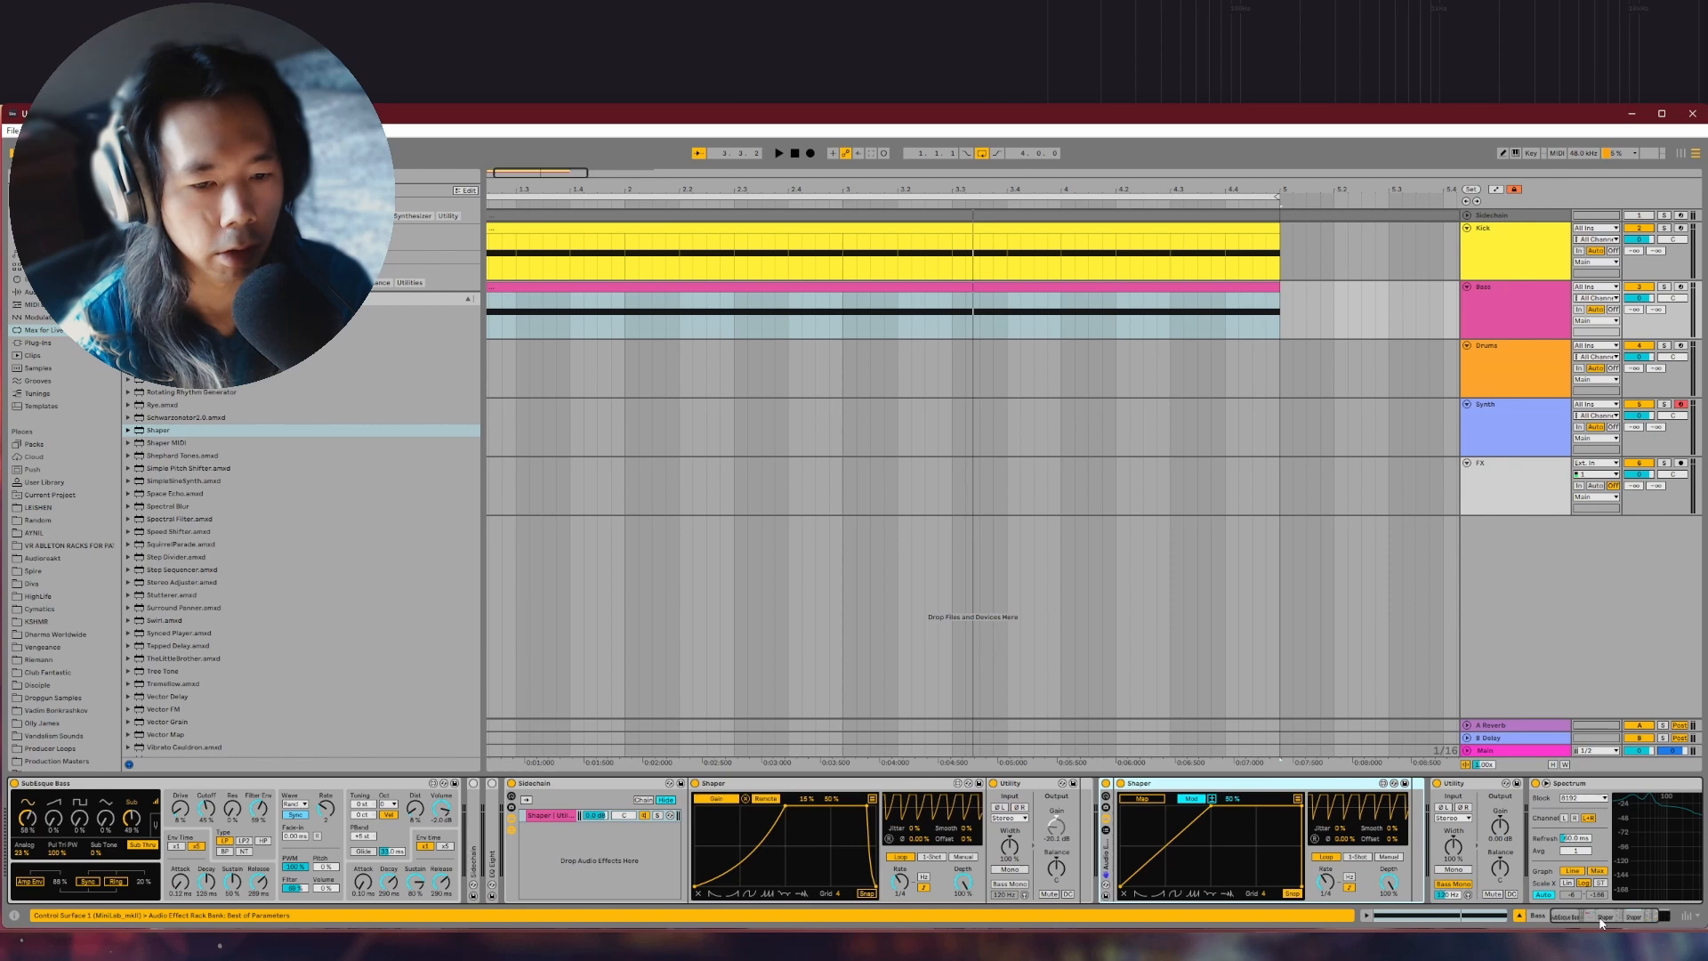
pyautogui.click(1601, 923)
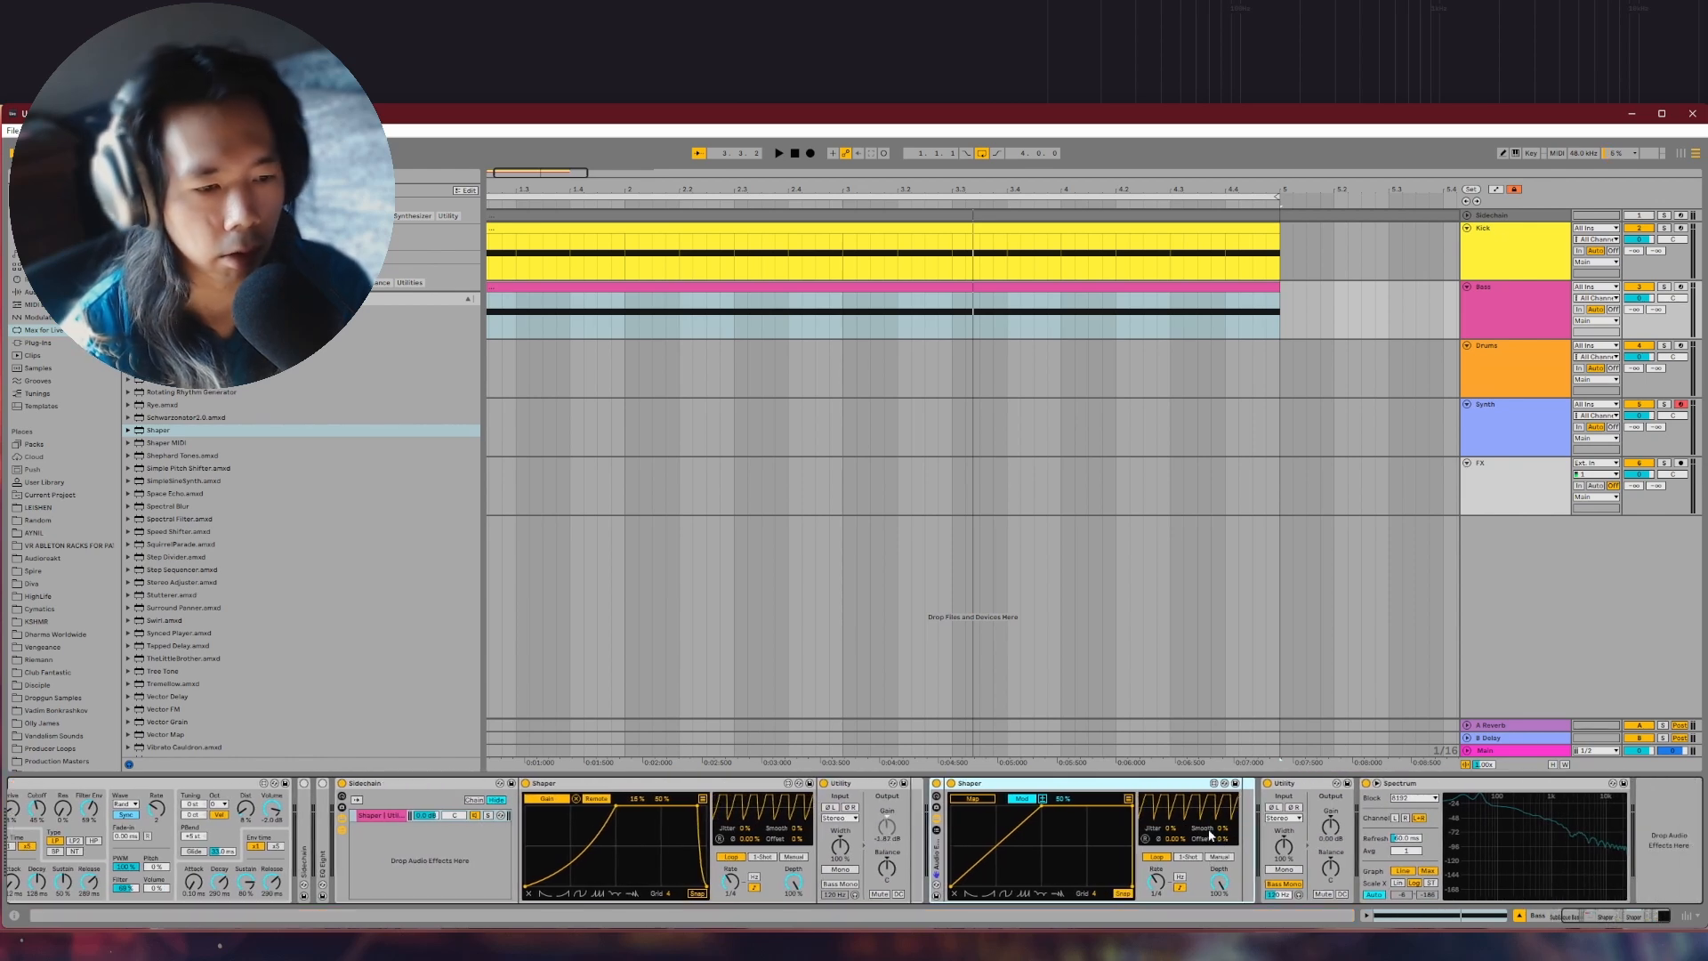
pyautogui.click(31, 292)
pyautogui.moveTo(475, 505); pyautogui.dragTo(462, 741)
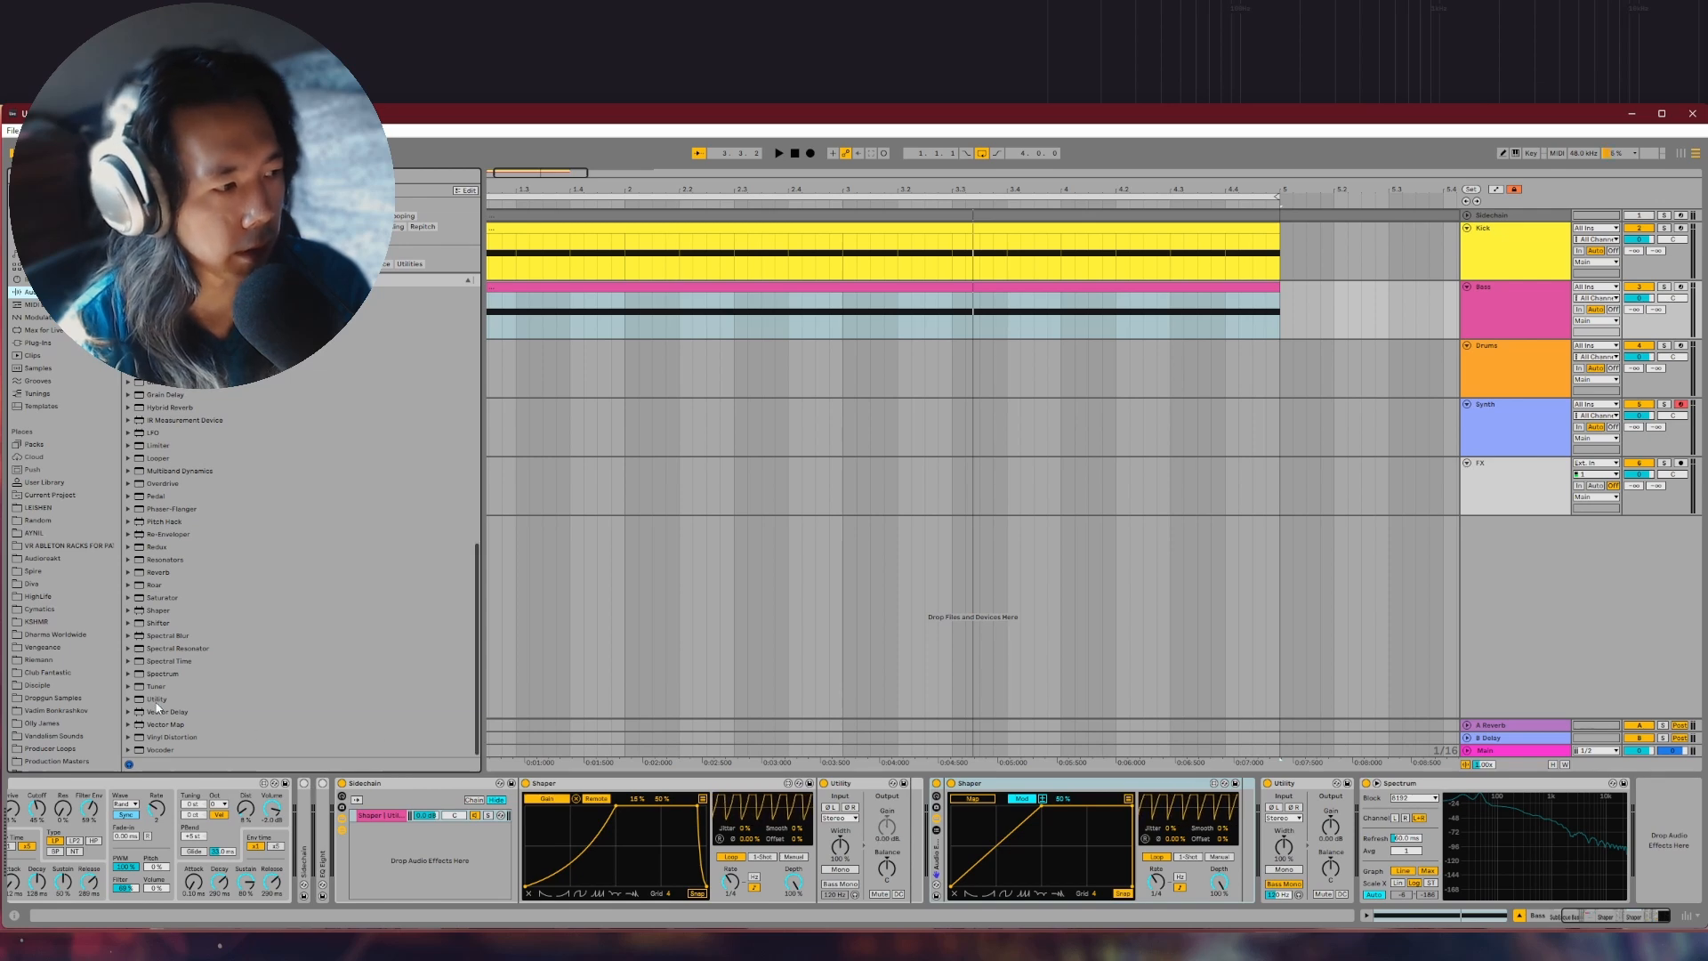
pyautogui.moveTo(156, 700)
pyautogui.mouseDown()
pyautogui.moveTo(1290, 854)
pyautogui.moveTo(1253, 857)
pyautogui.mouseUp()
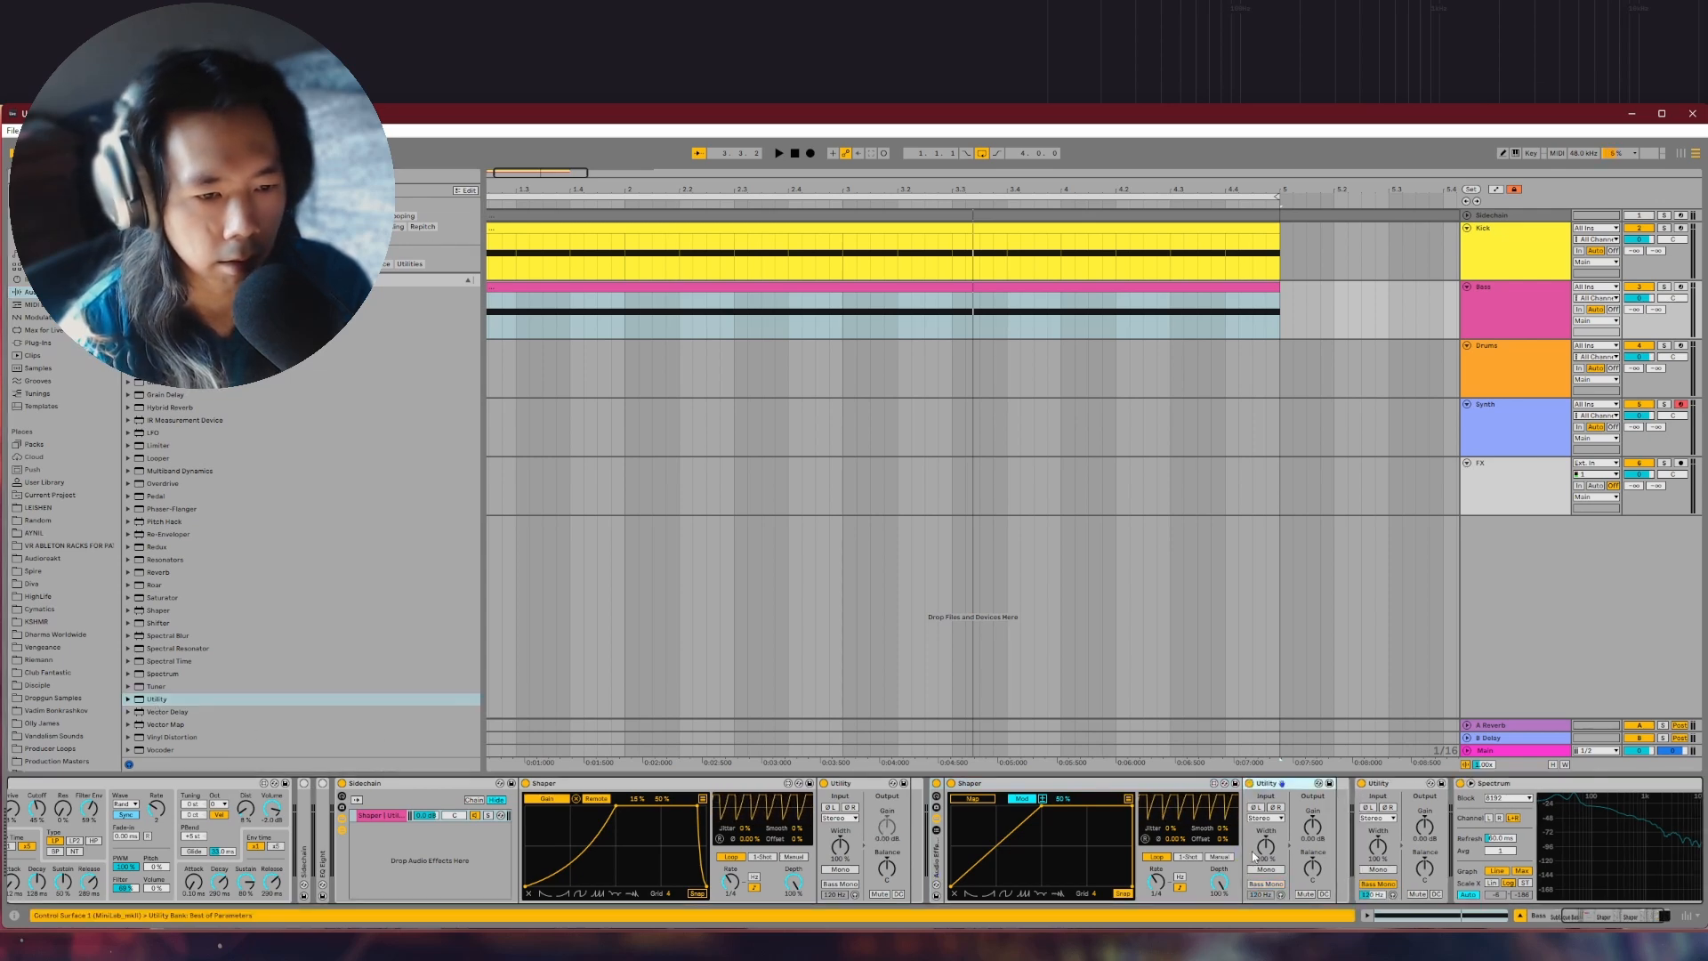
# Map the second Shaper to the new Utility's gain and set the mapping to Remote mode
pyautogui.click(978, 801)
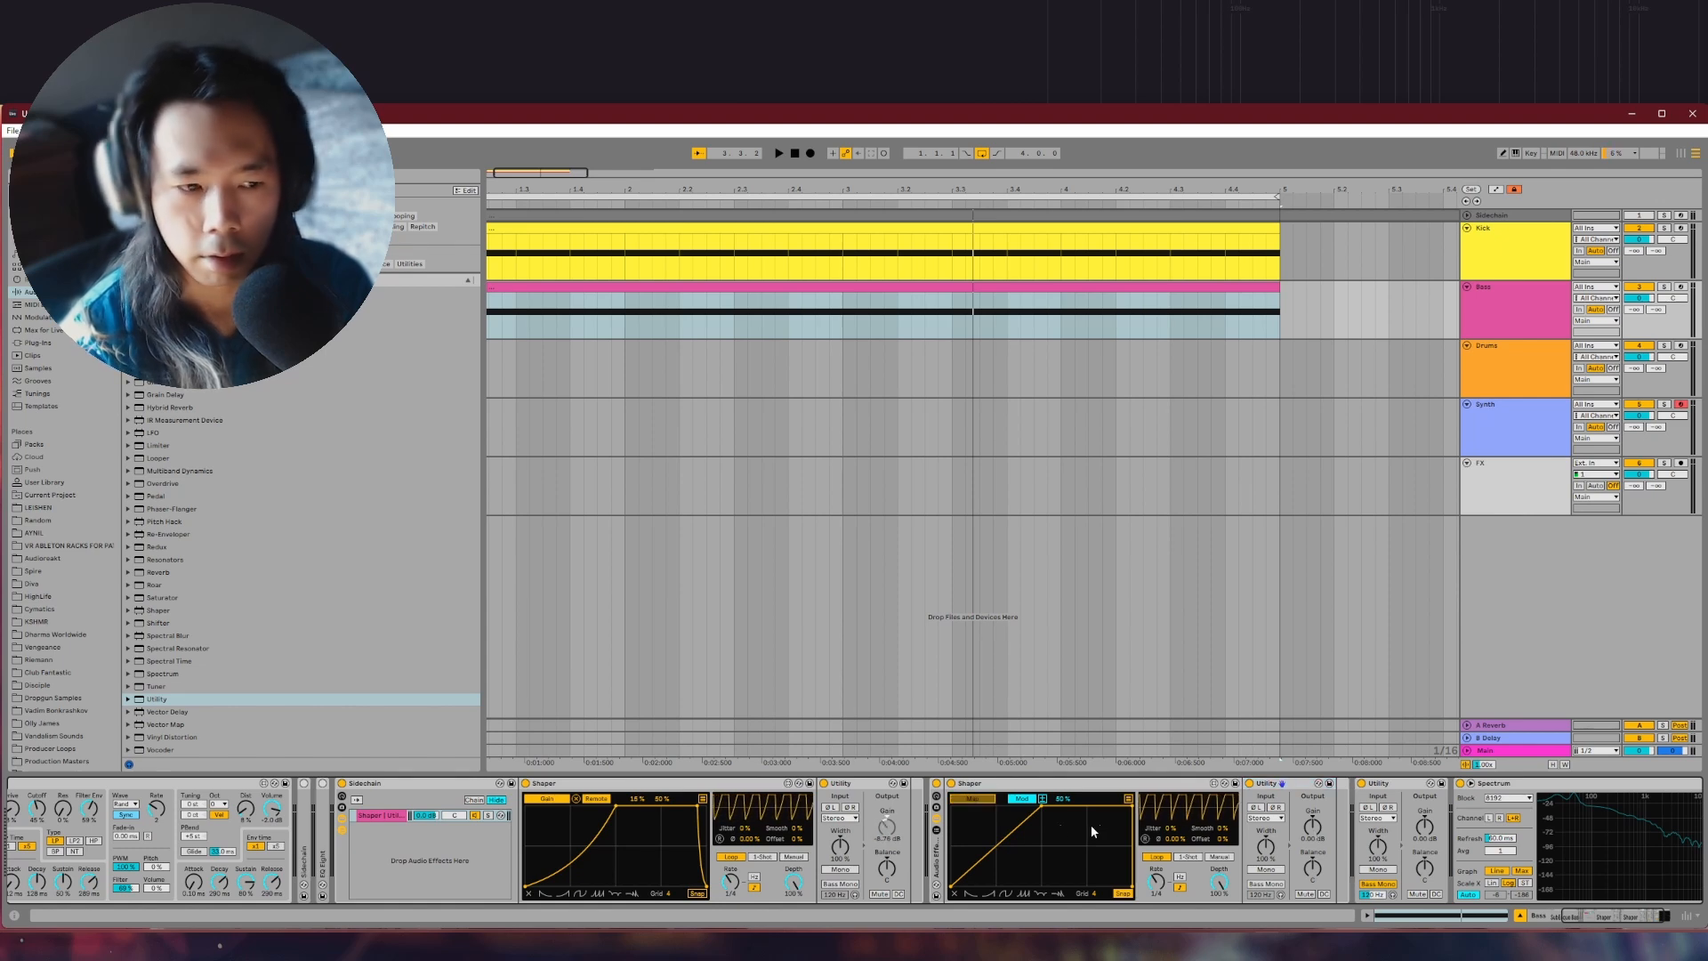
pyautogui.click(1314, 830)
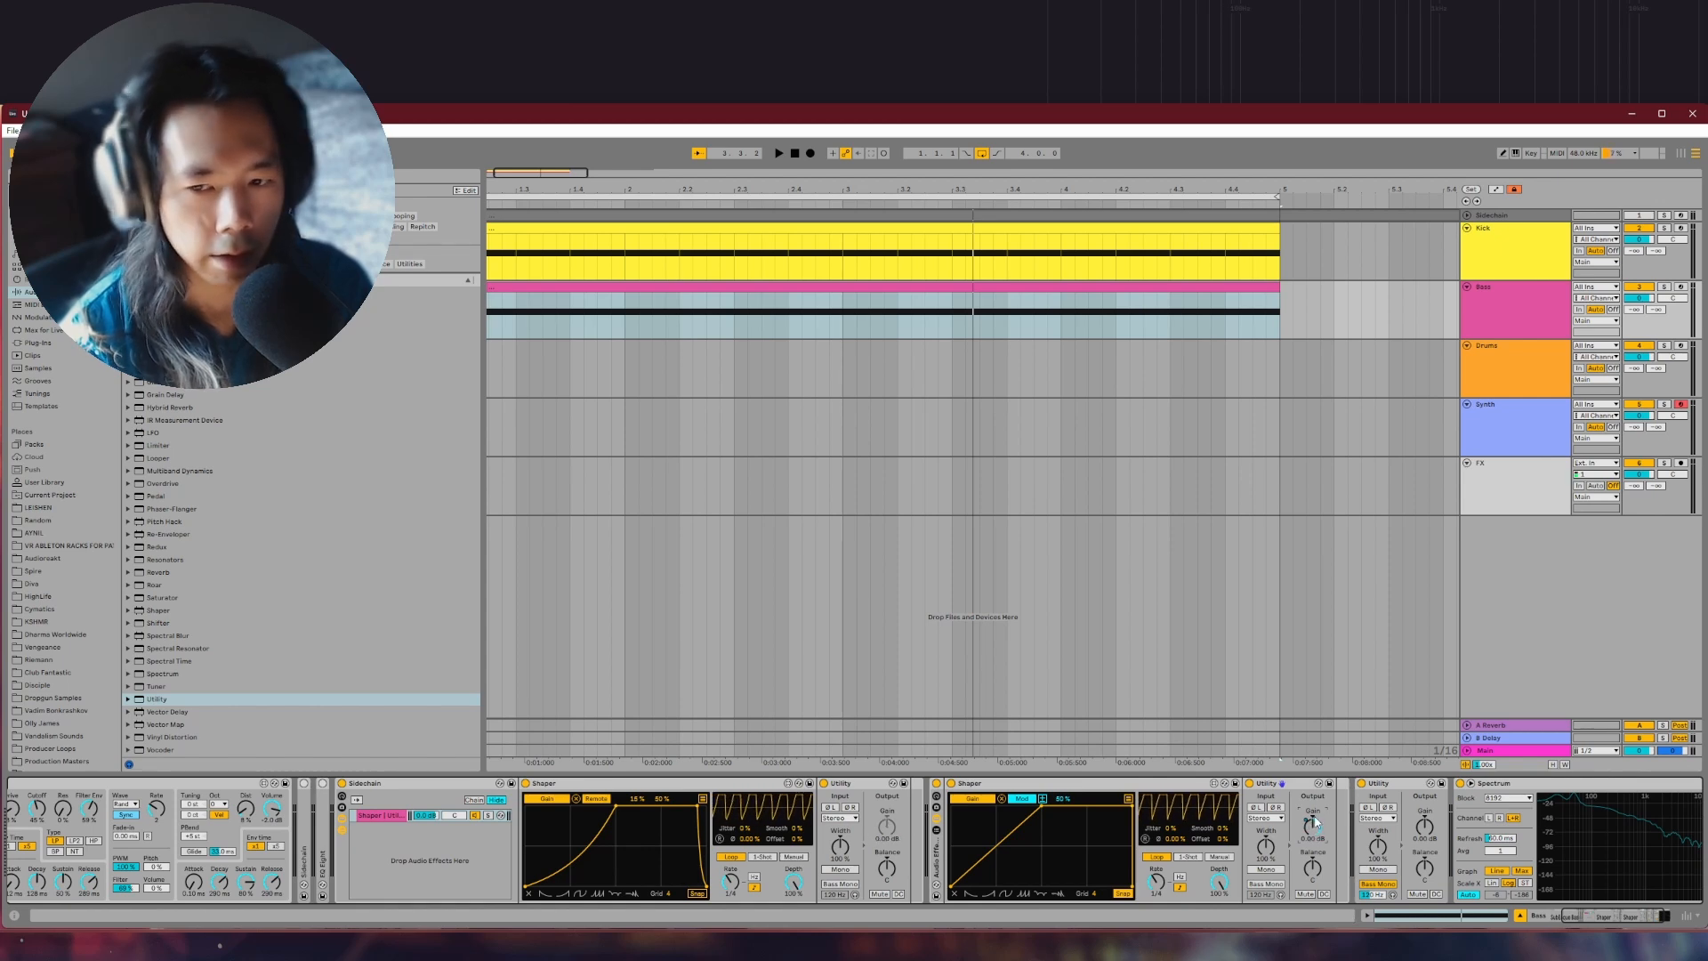
pyautogui.click(1029, 801)
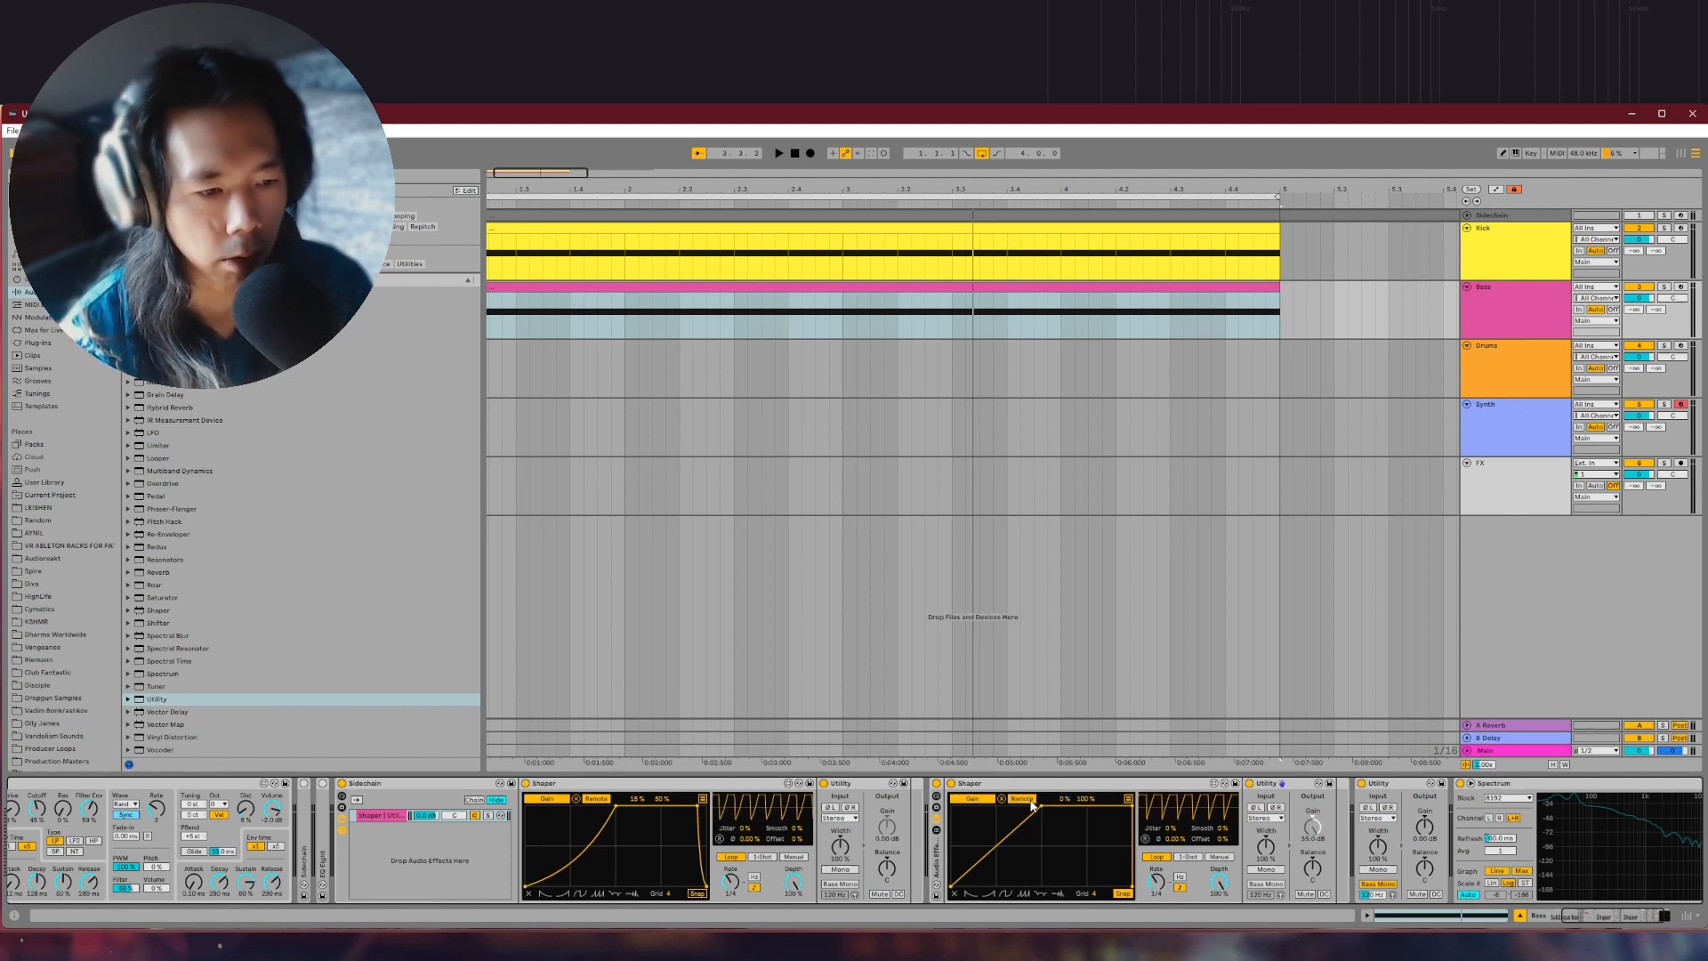
# Set the second Shaper's maximum mapping amount for the Utility gain to 50% and switch off the Sidechain rack
pyautogui.click(1089, 799)
pyautogui.write('50')
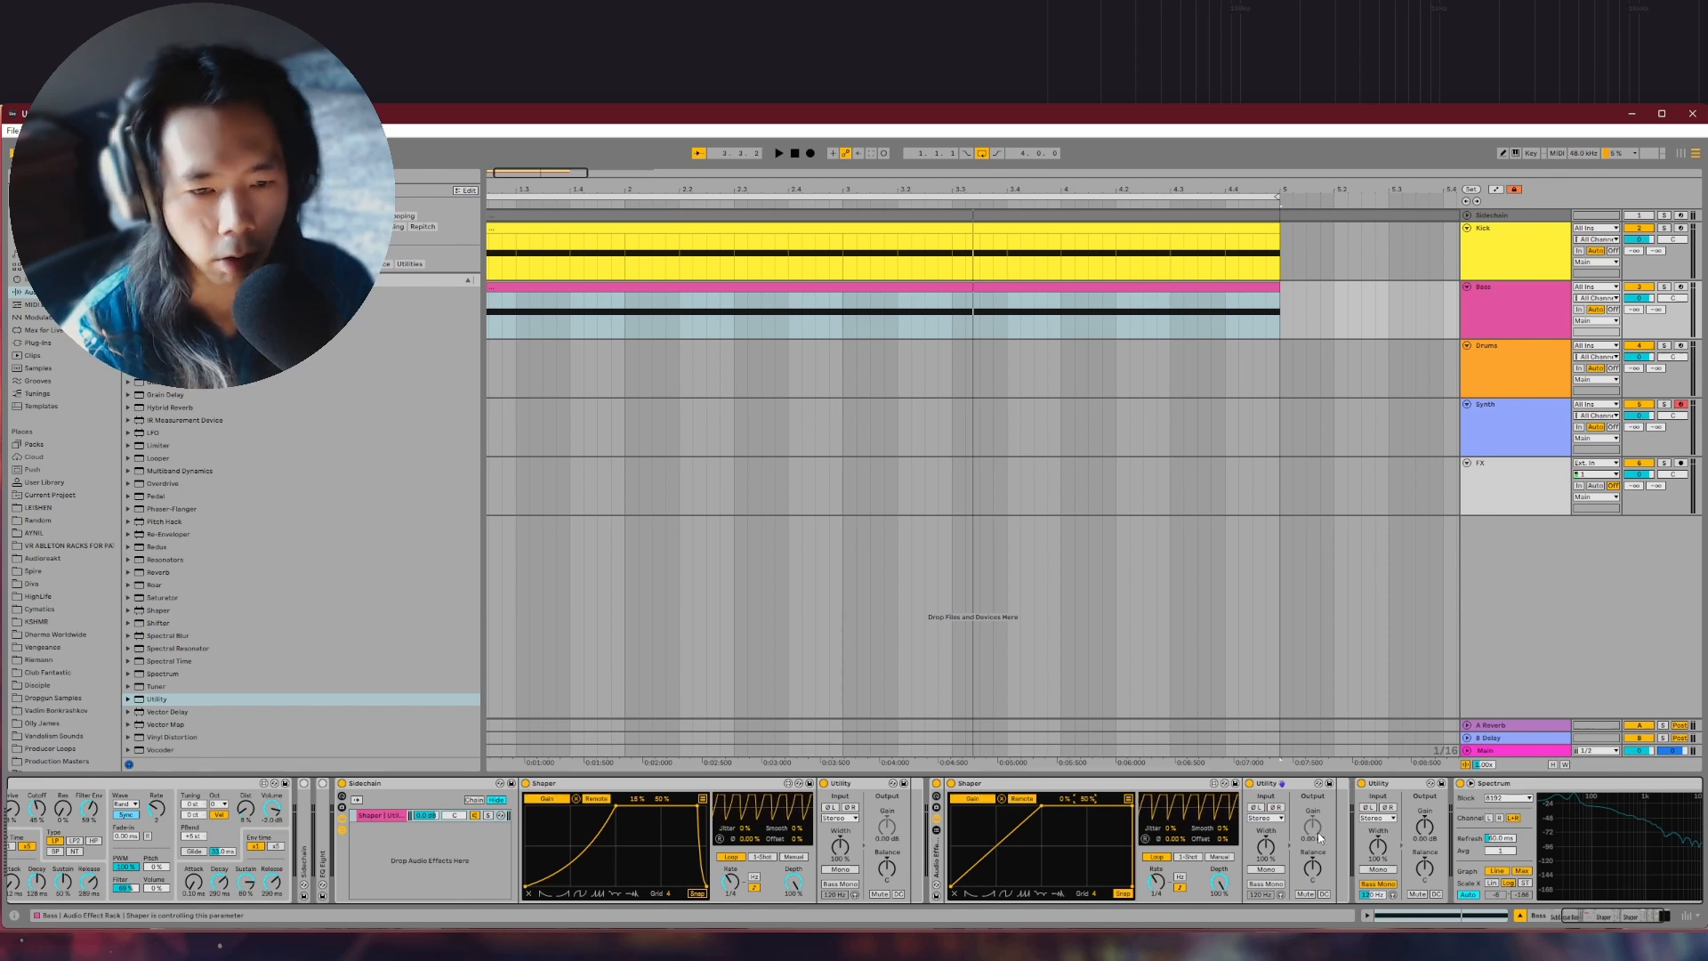
pyautogui.click(342, 784)
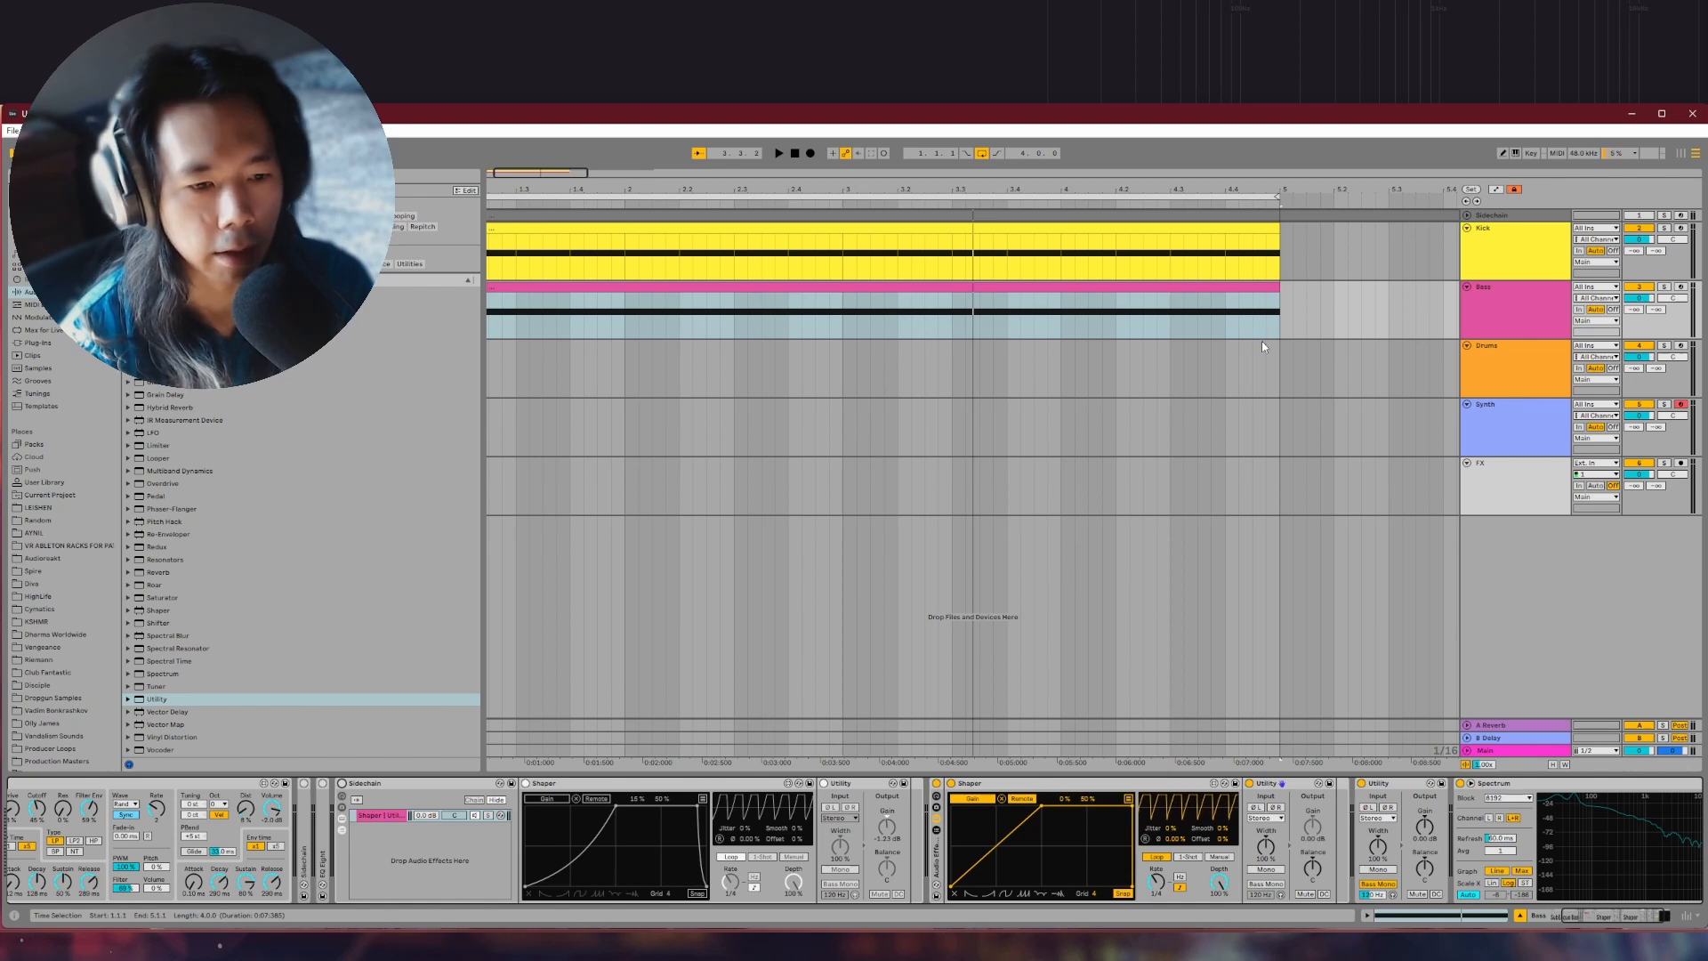
# Play the bass soloed, bow the second Shaper's rising segment outward, listen together with the kick, and stop playback
pyautogui.press('space')
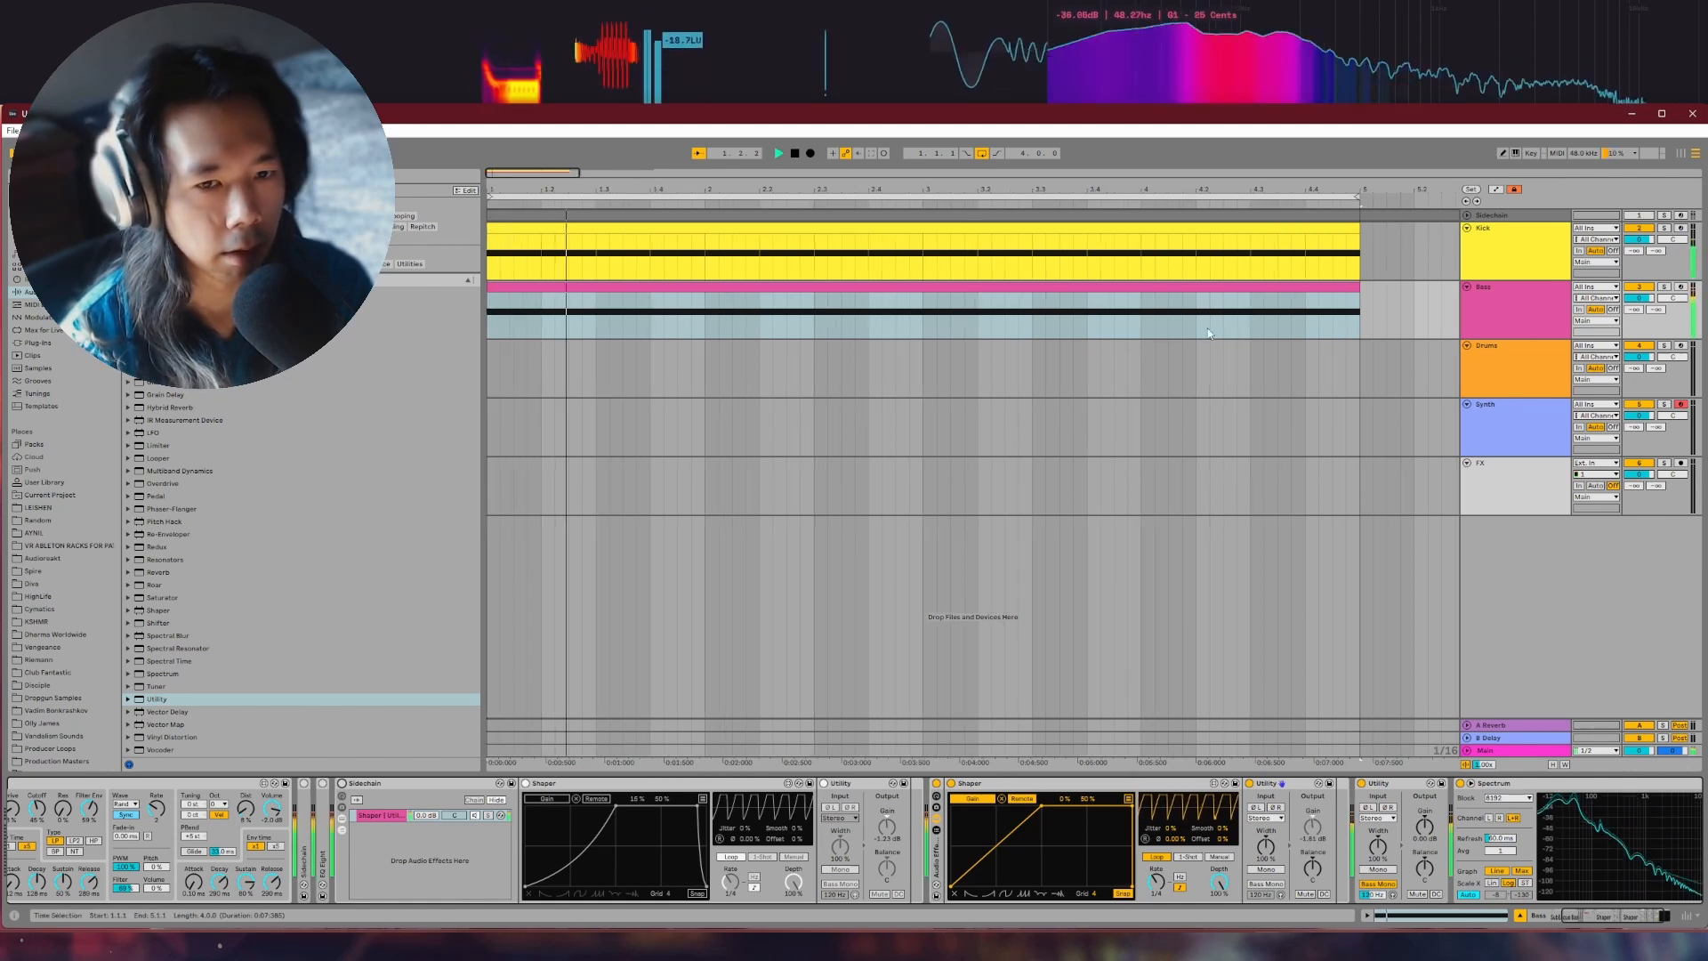
pyautogui.click(1663, 288)
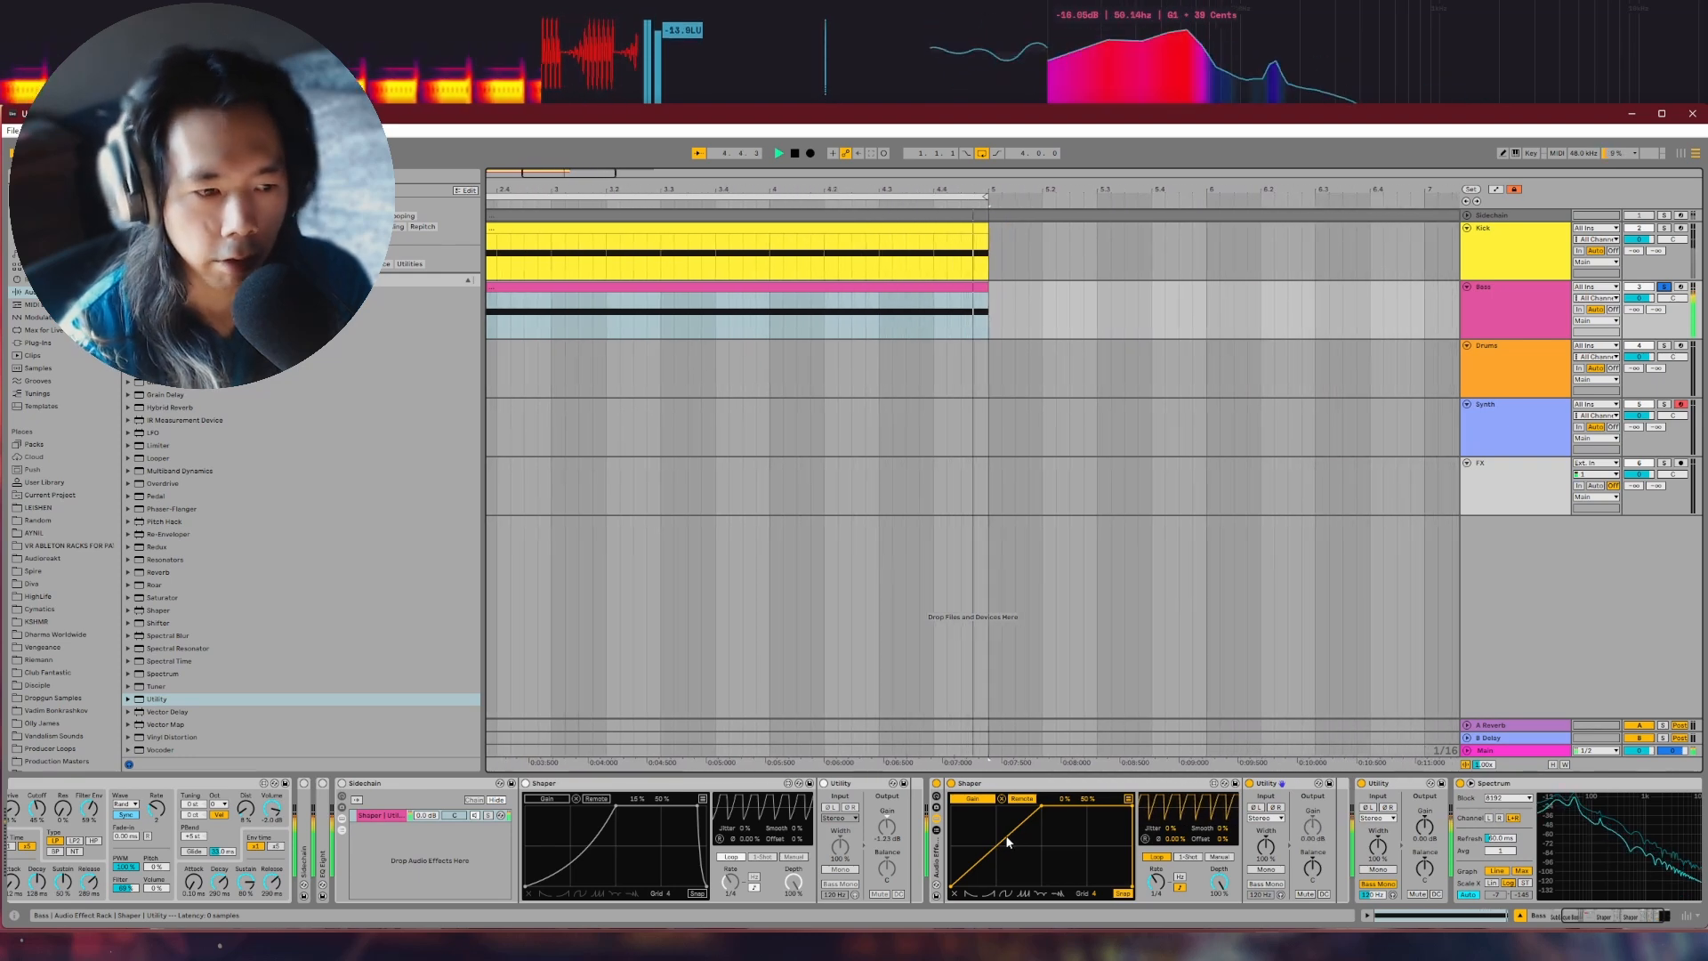
pyautogui.moveTo(1005, 834); pyautogui.dragTo(1005, 813)
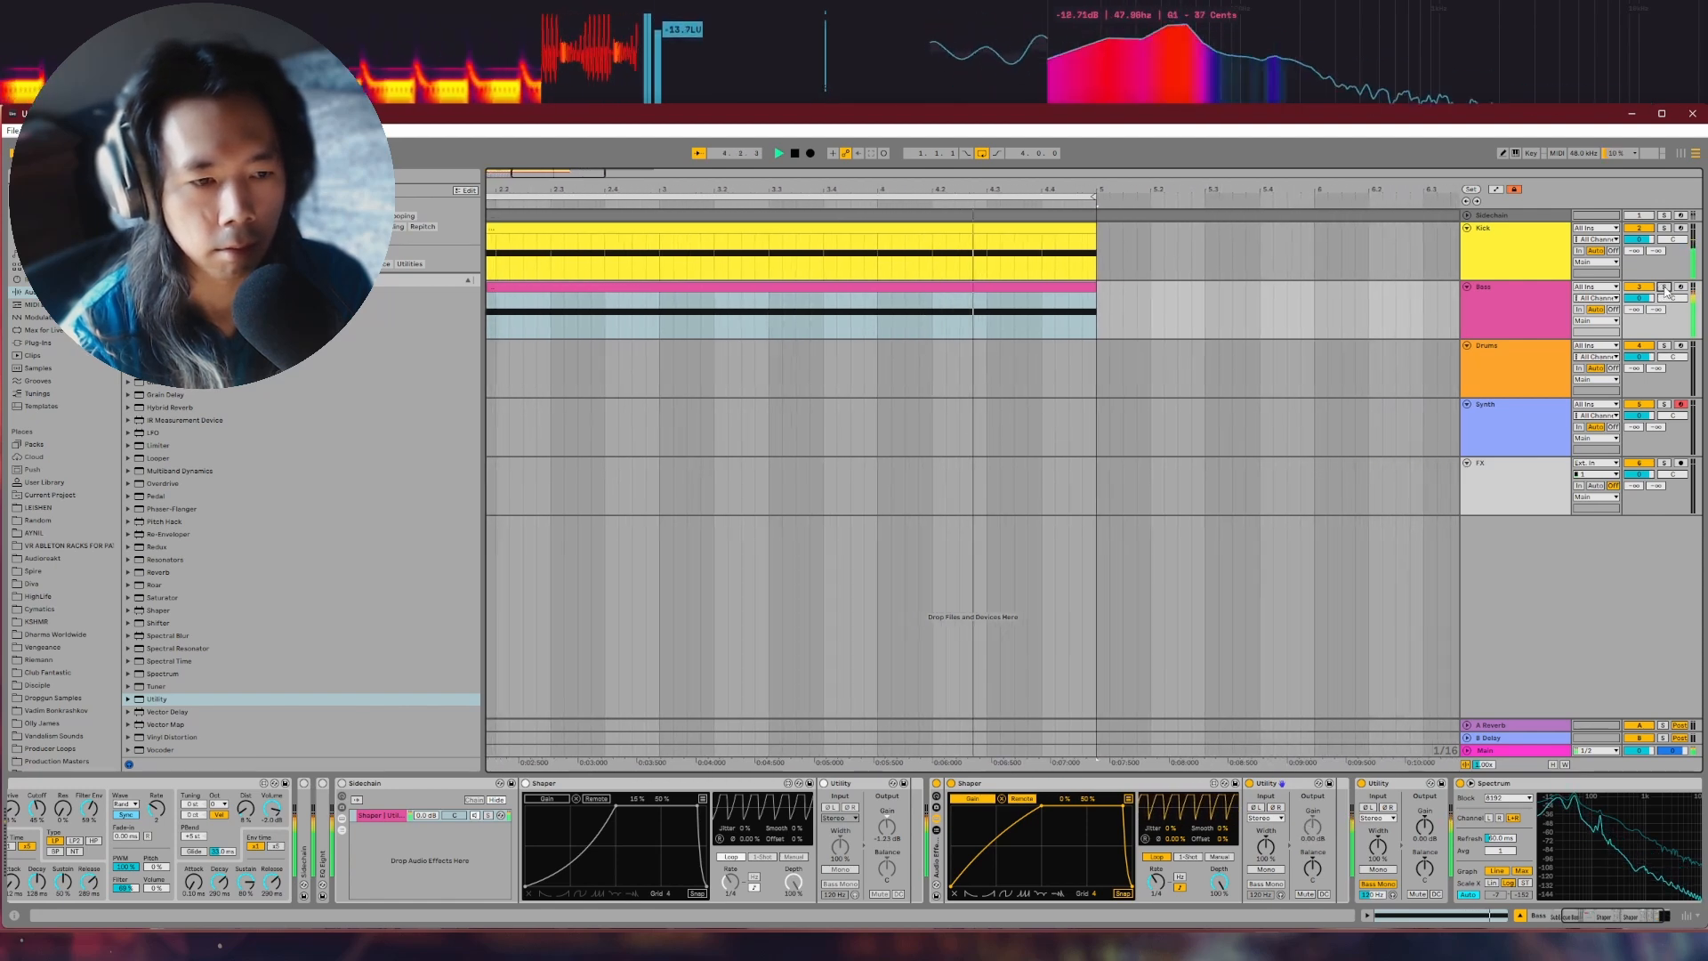
pyautogui.press('space')
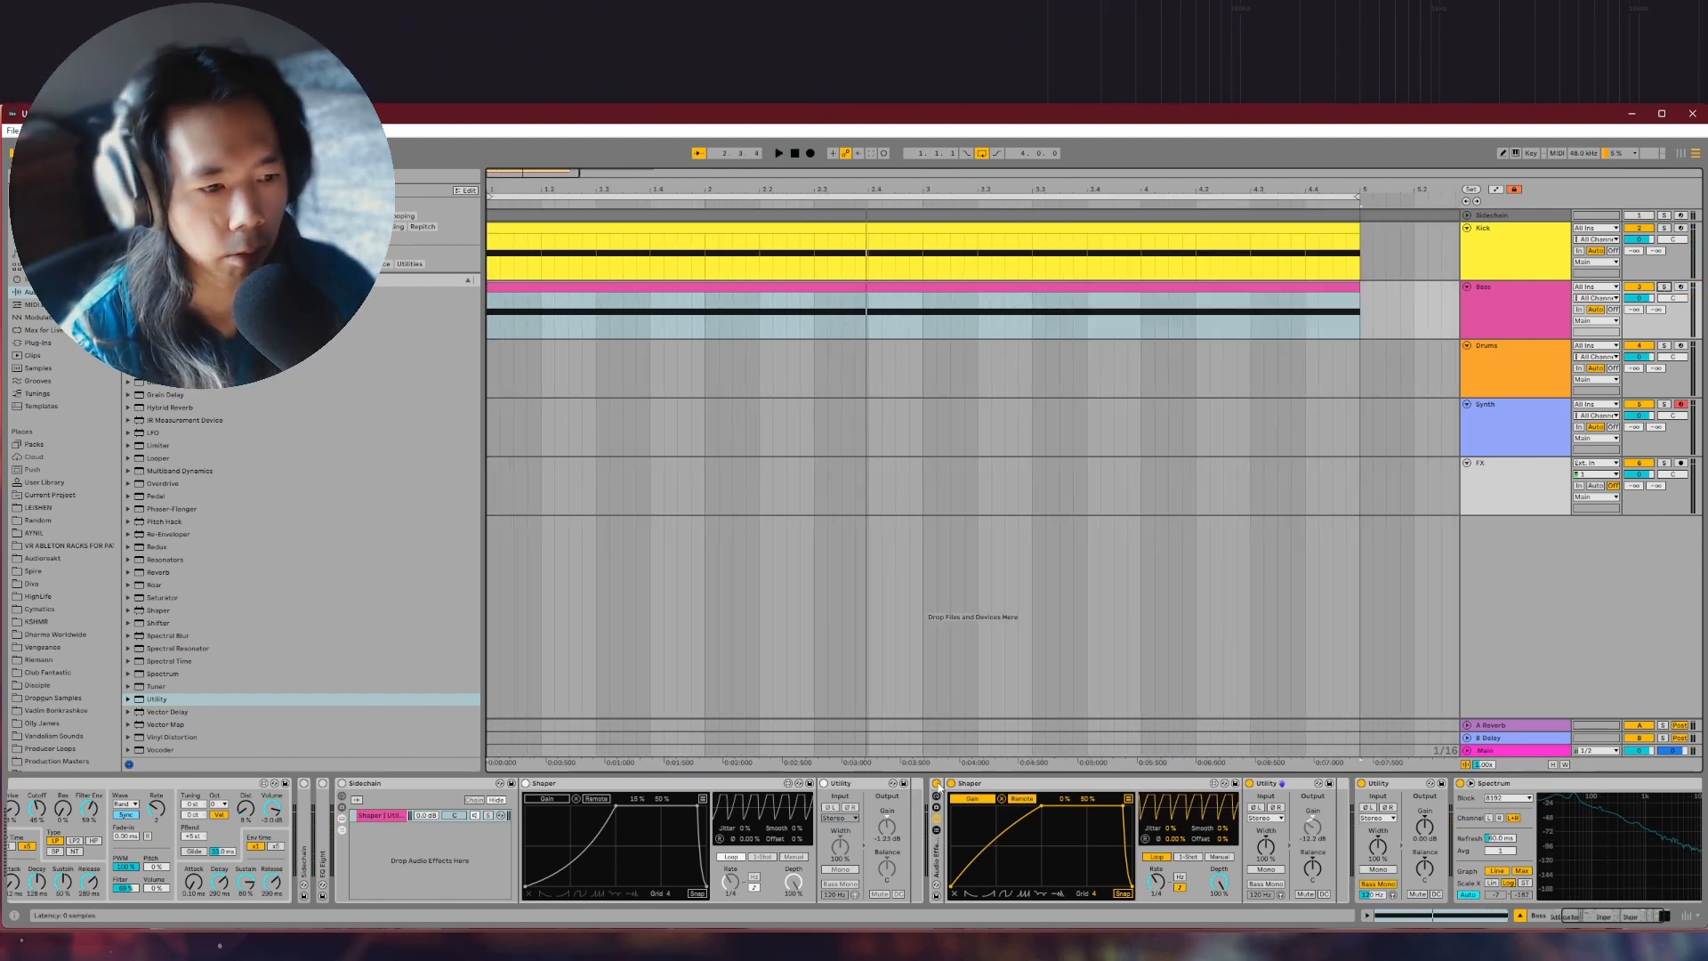
# Switch off the second Shaper's rack and show the last bass Utility's gain in its own automation lane
pyautogui.click(1496, 696)
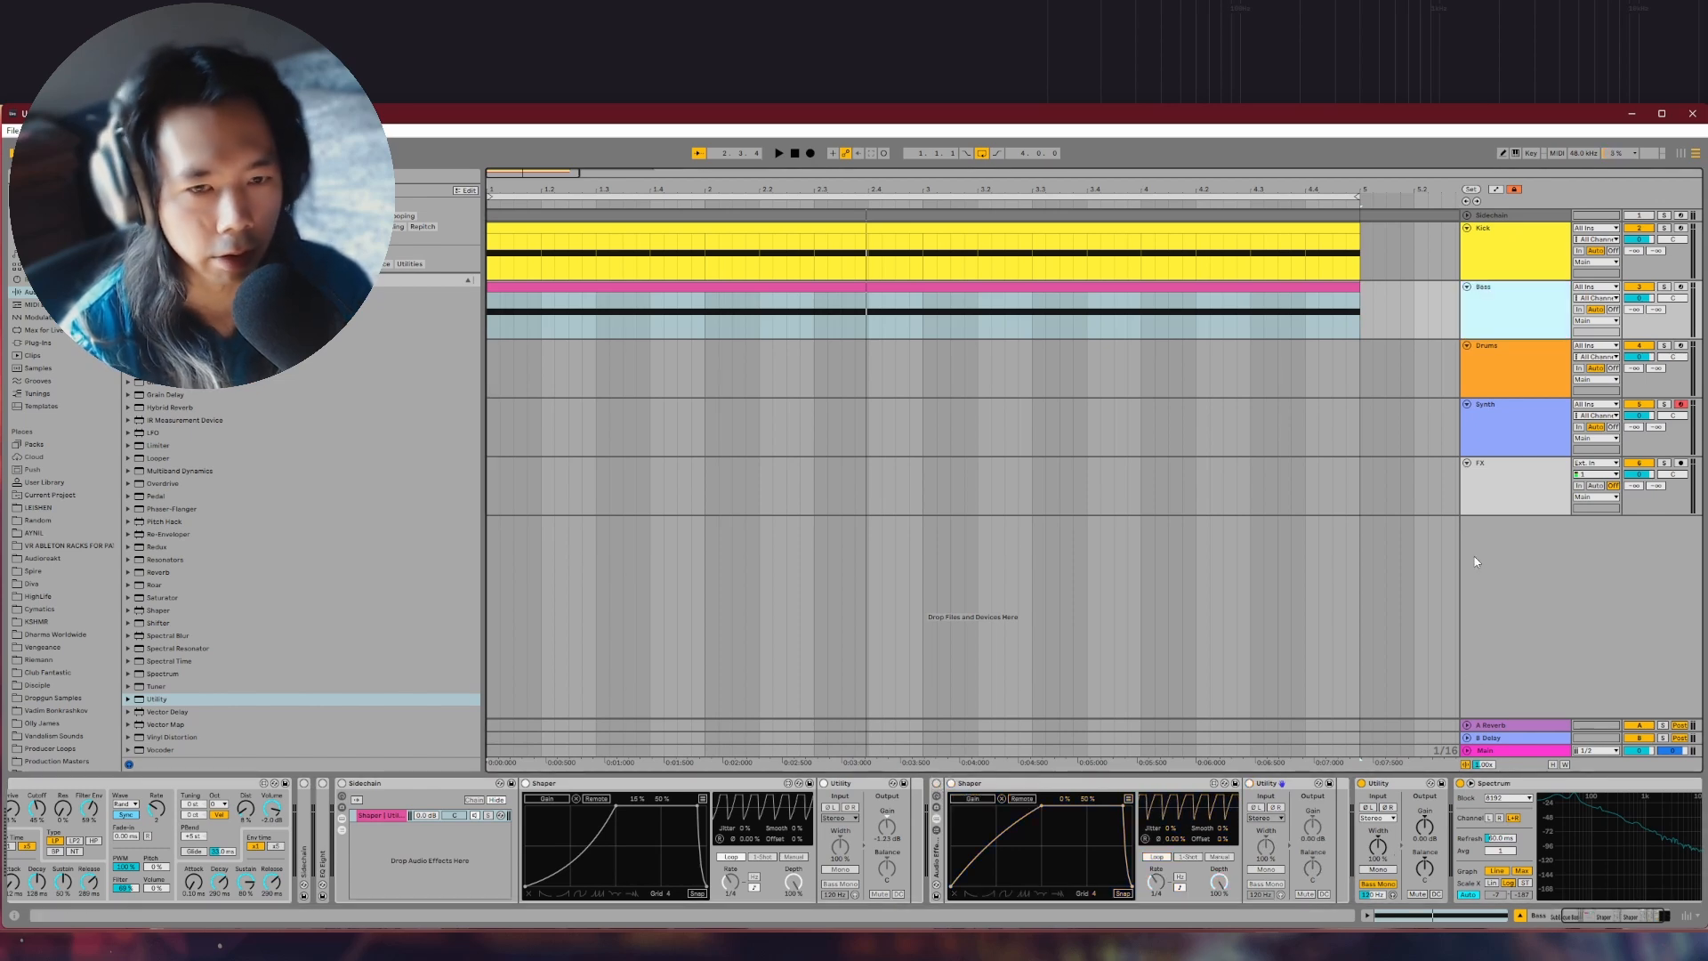
pyautogui.press('a')
pyautogui.click(1426, 825)
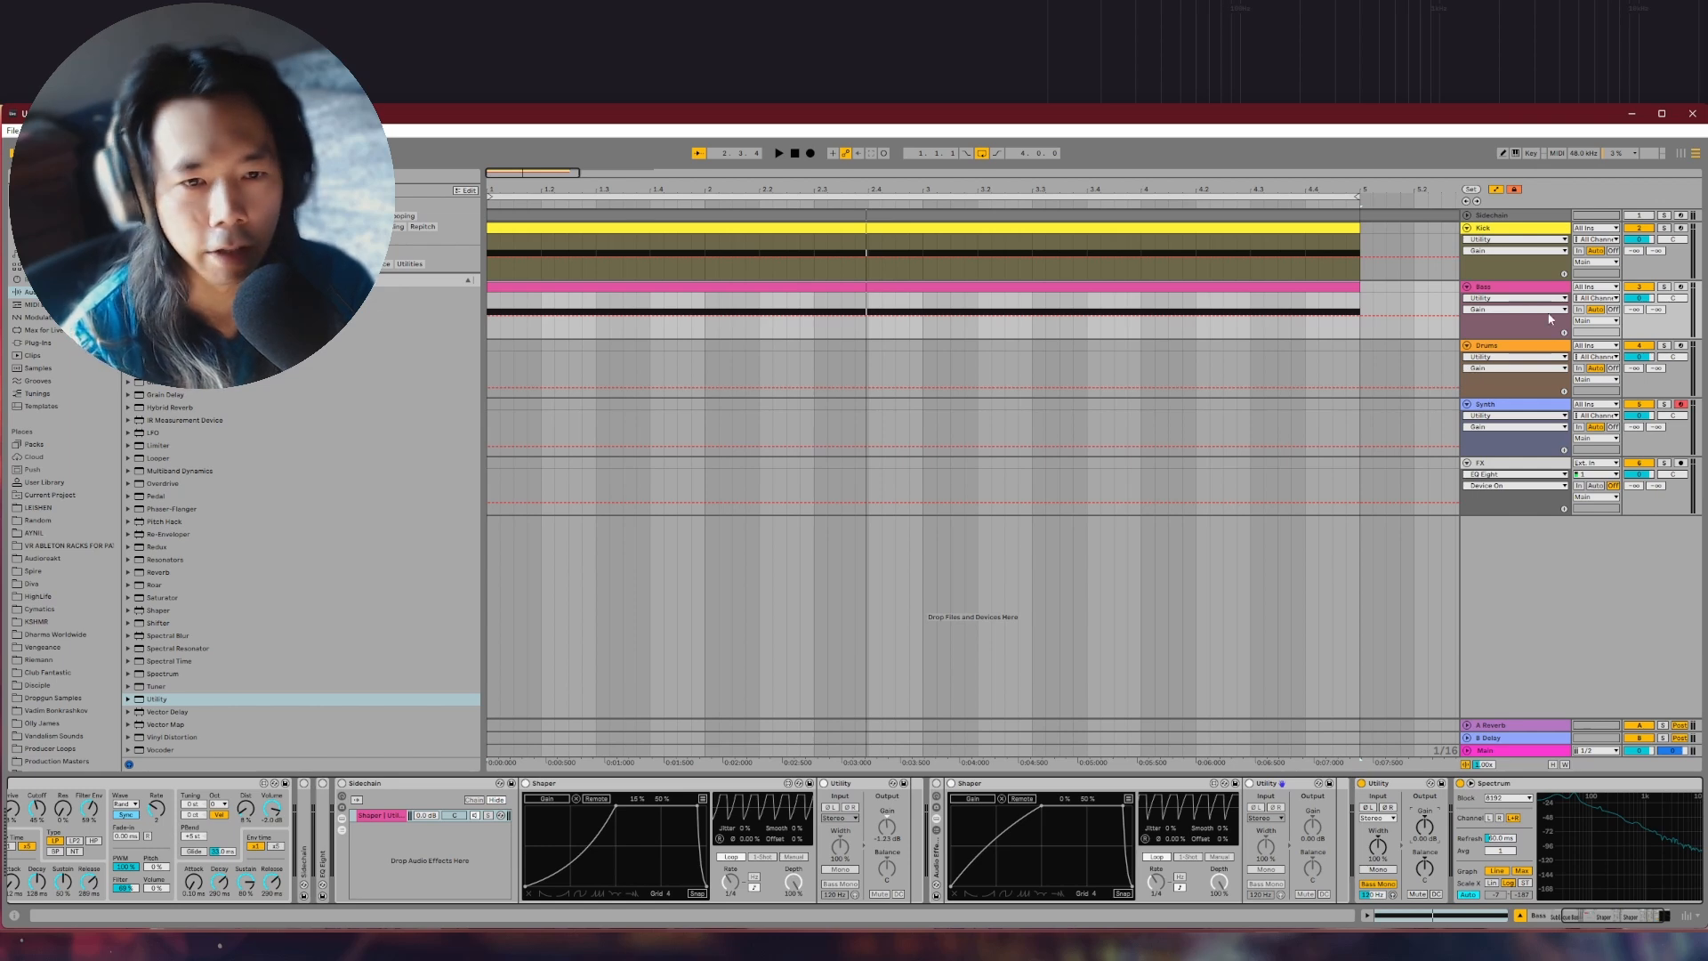
pyautogui.click(1411, 785)
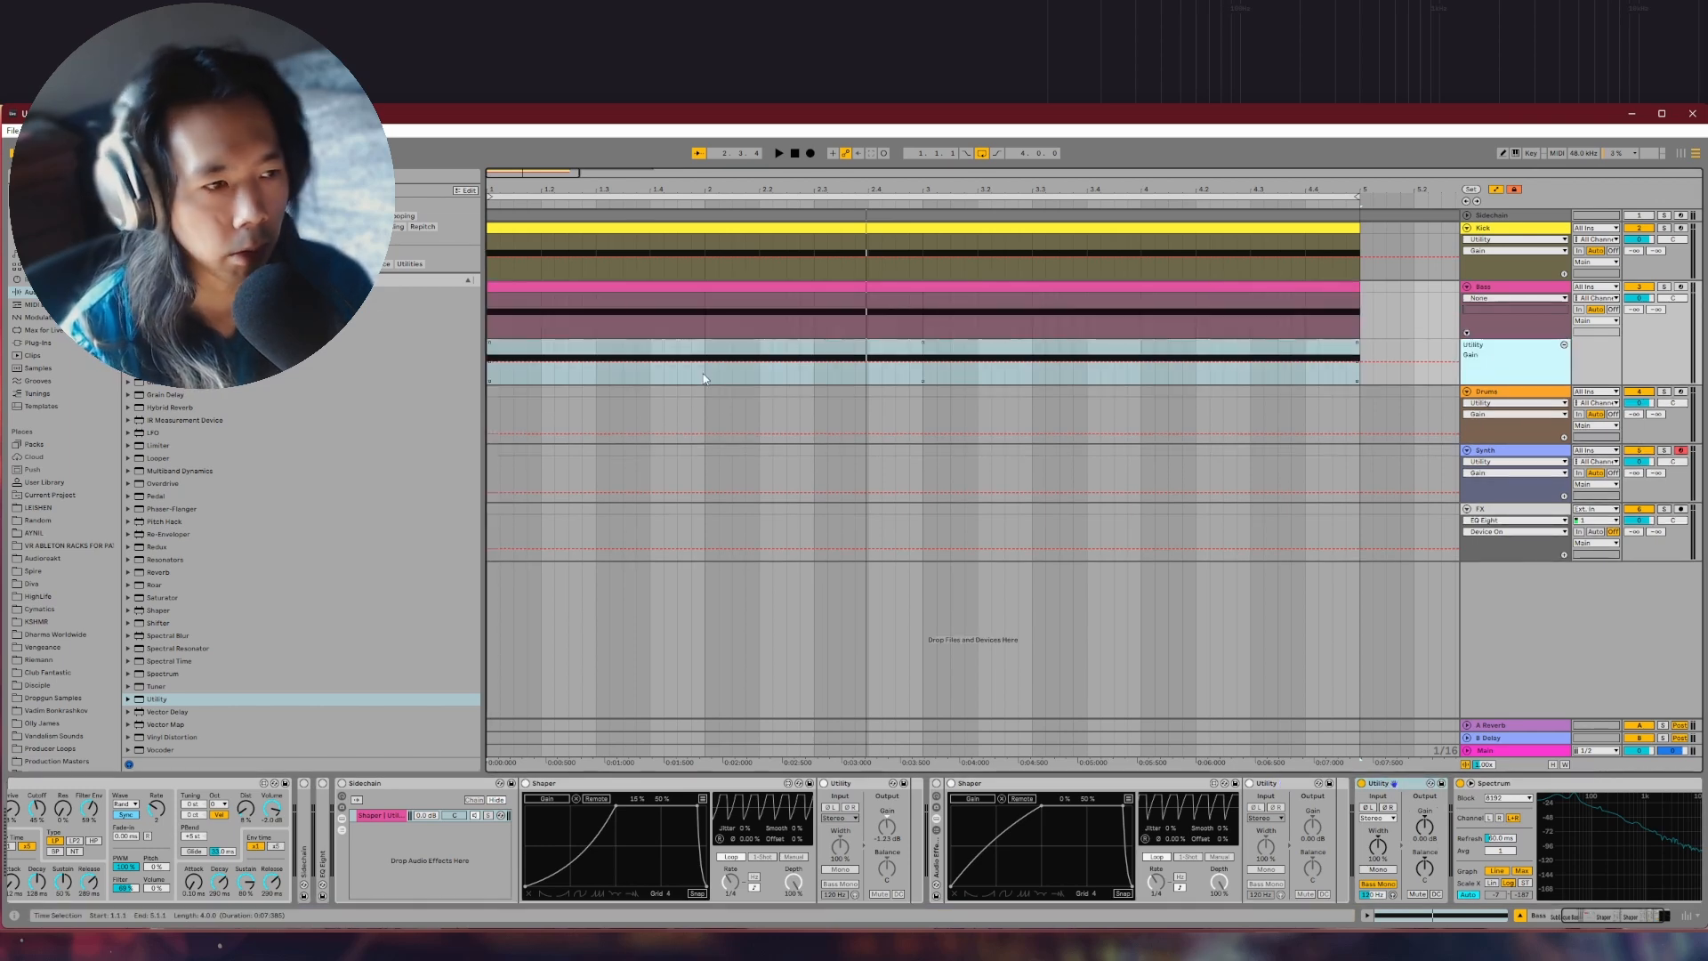
# Draw a Utility gain ramp from silence to 0 dB over the first beat and duplicate it across the four-bar bass clip
pyautogui.click(542, 366)
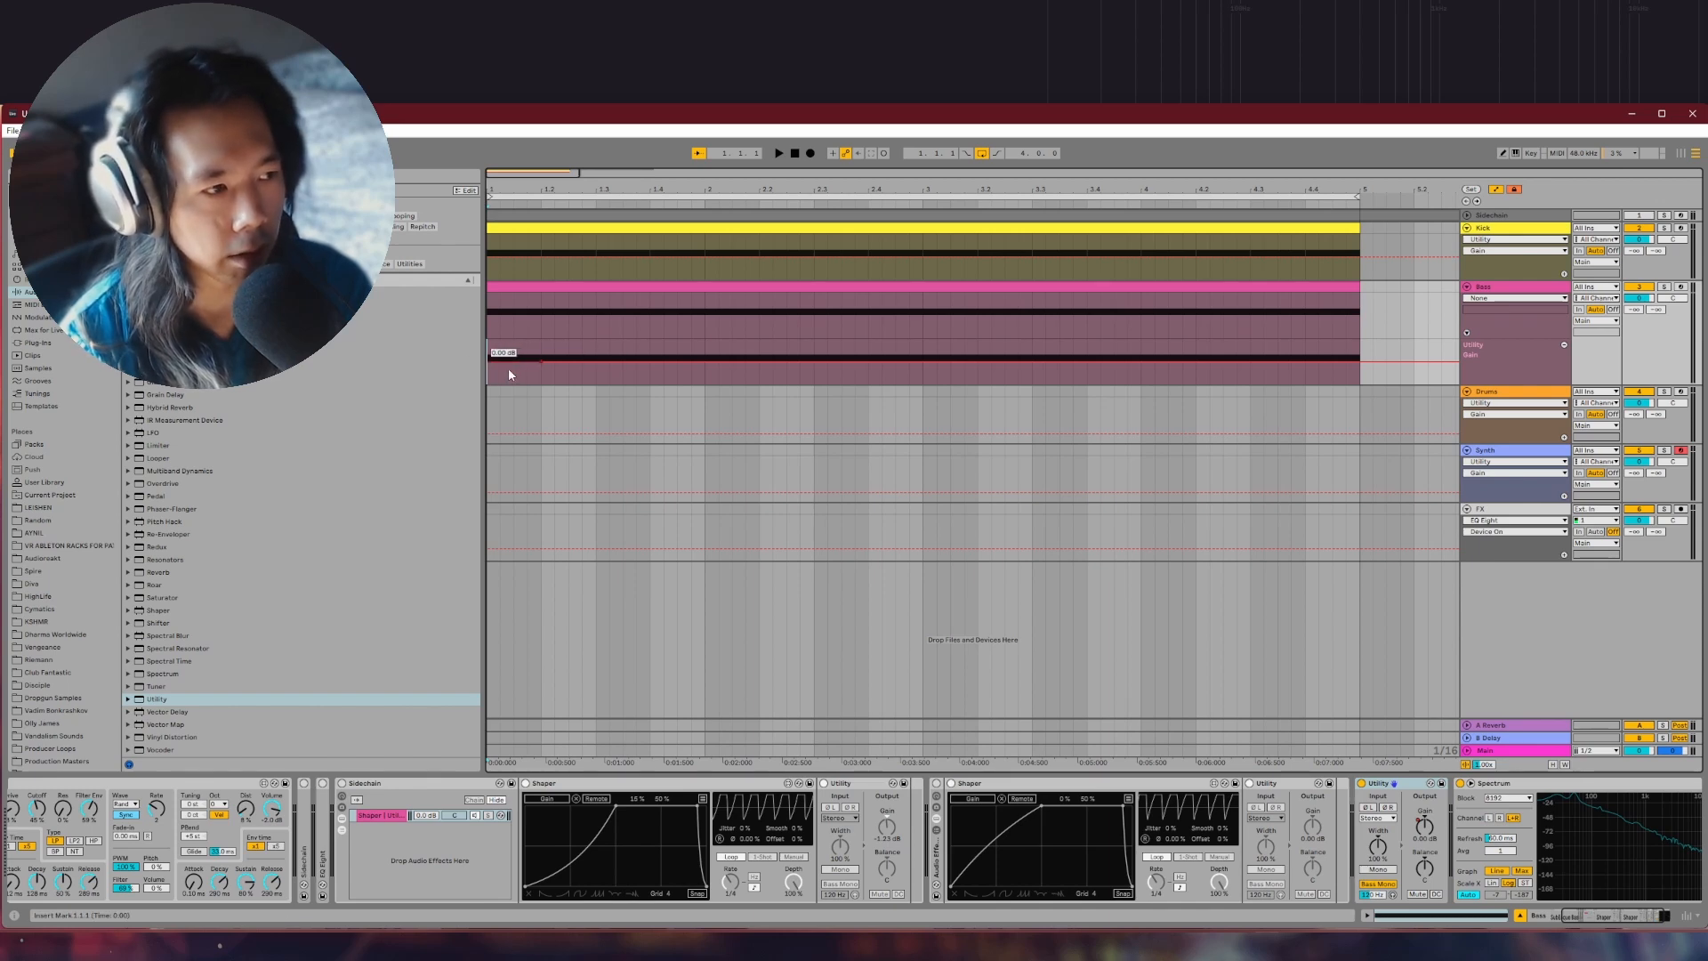
pyautogui.moveTo(489, 360); pyautogui.dragTo(493, 383)
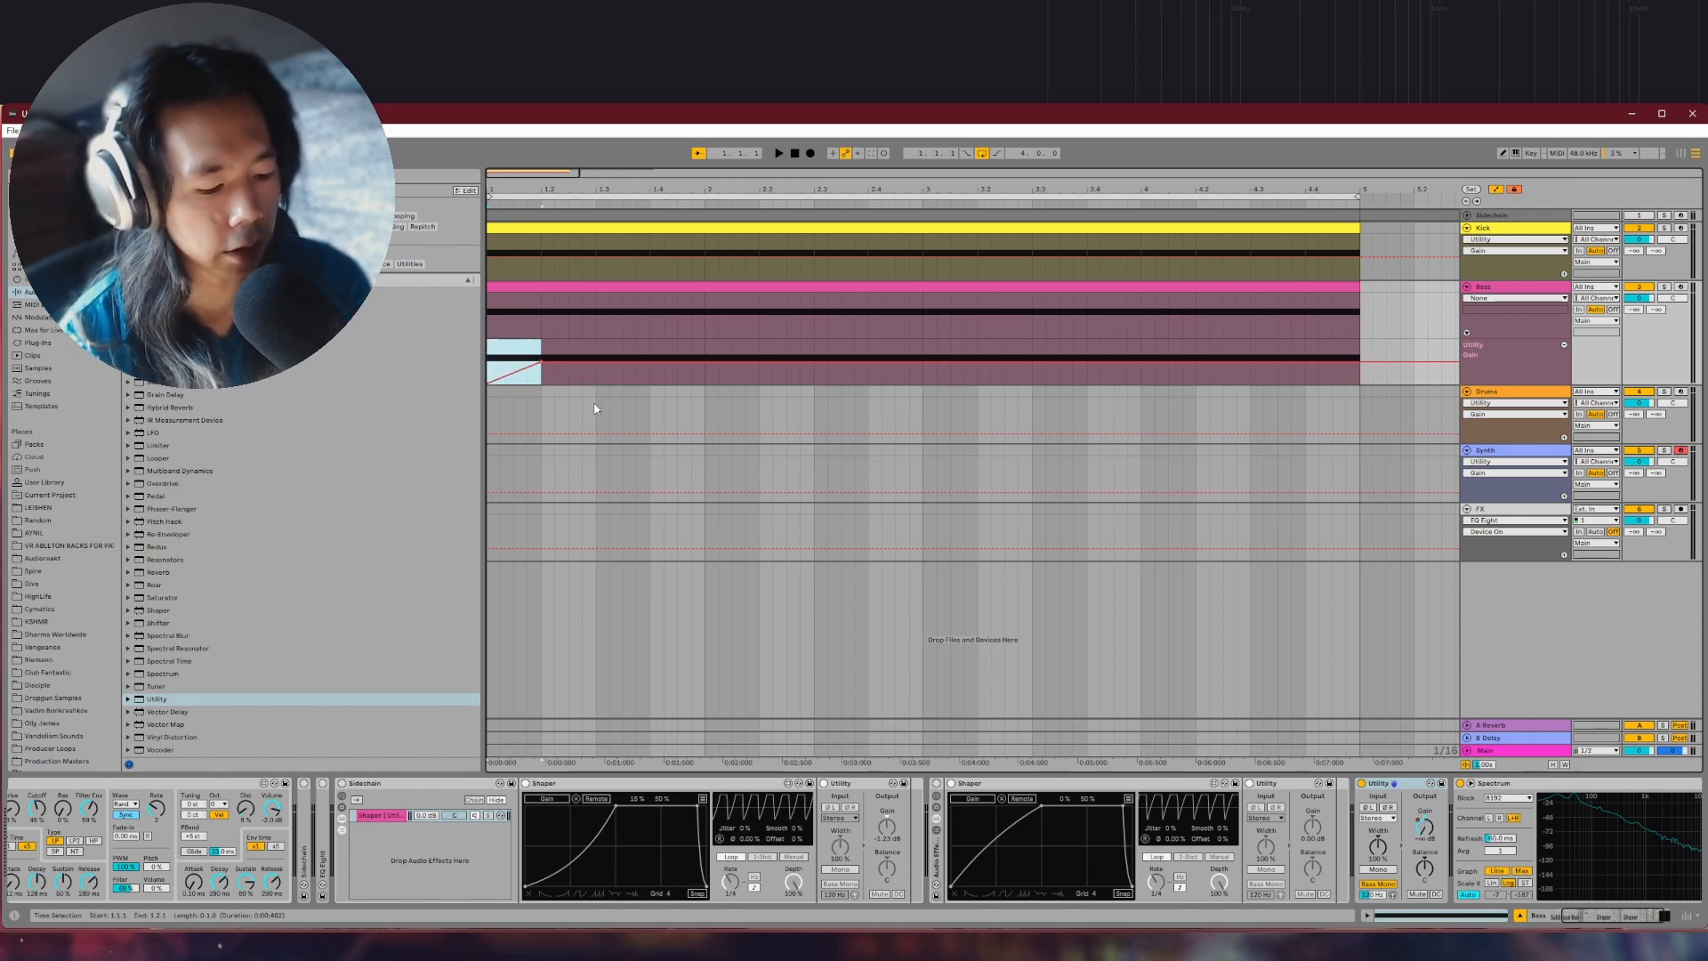
pyautogui.hotkey('ctrl', 'd')
pyautogui.hotkey('ctrl', 'd')
pyautogui.hotkey('ctrl', 'd')
pyautogui.hotkey('ctrl', 'd')
pyautogui.hotkey('ctrl', 'd')
pyautogui.hotkey('ctrl', 'd')
pyautogui.hotkey('ctrl', 'd')
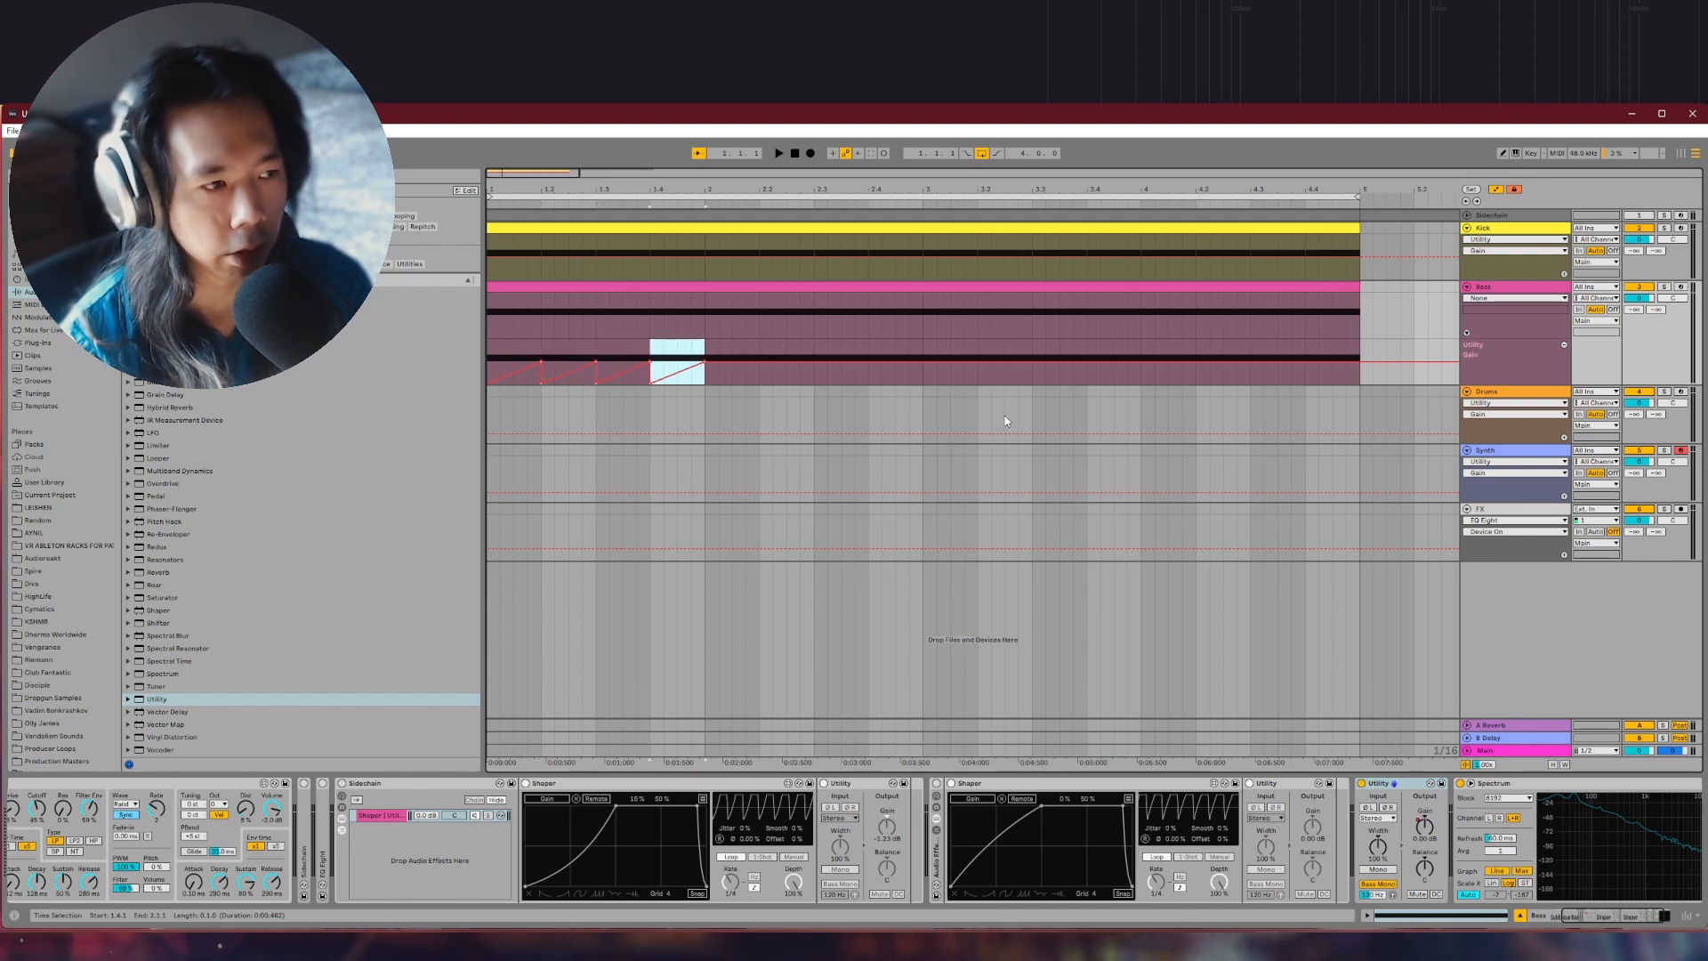
pyautogui.hotkey('ctrl', 'd')
pyautogui.hotkey('ctrl', 'd')
pyautogui.hotkey('ctrl', 'd')
pyautogui.hotkey('ctrl', 'd')
pyautogui.hotkey('ctrl', 'd')
pyautogui.hotkey('ctrl', 'd')
pyautogui.hotkey('ctrl', 'd')
pyautogui.hotkey('ctrl', 'd')
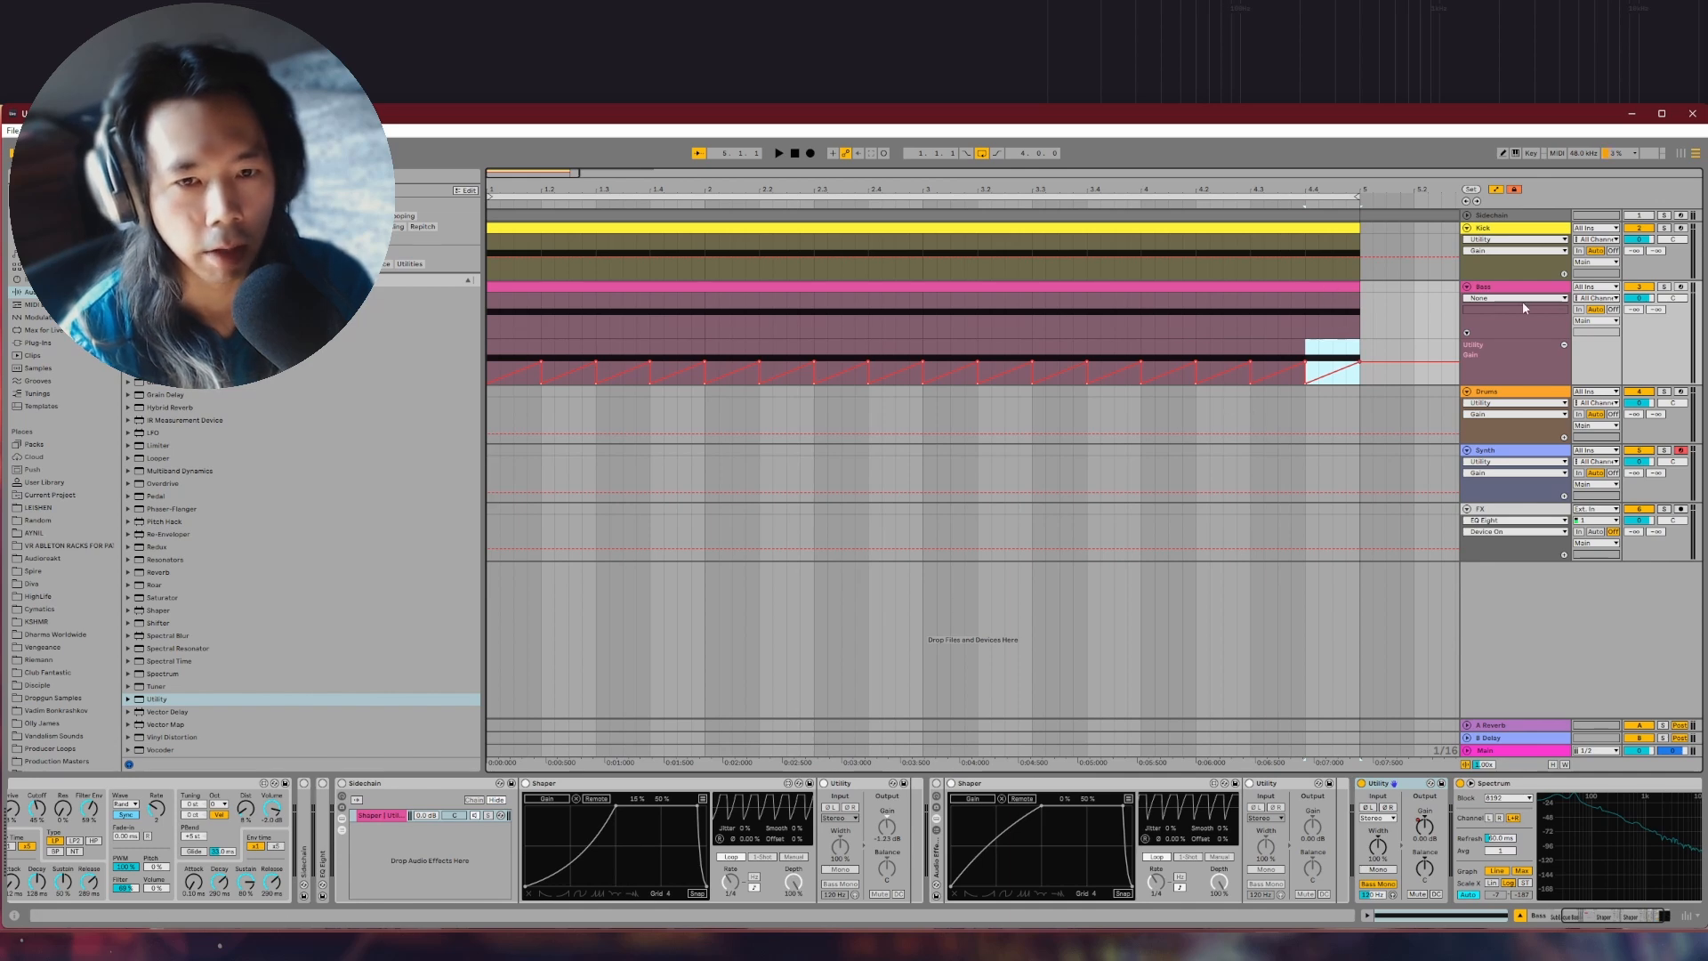
# Audition the bass soloed, bend the first beat's gain ramp inward, and move its peak slightly earlier to soften the drop
pyautogui.click(1664, 287)
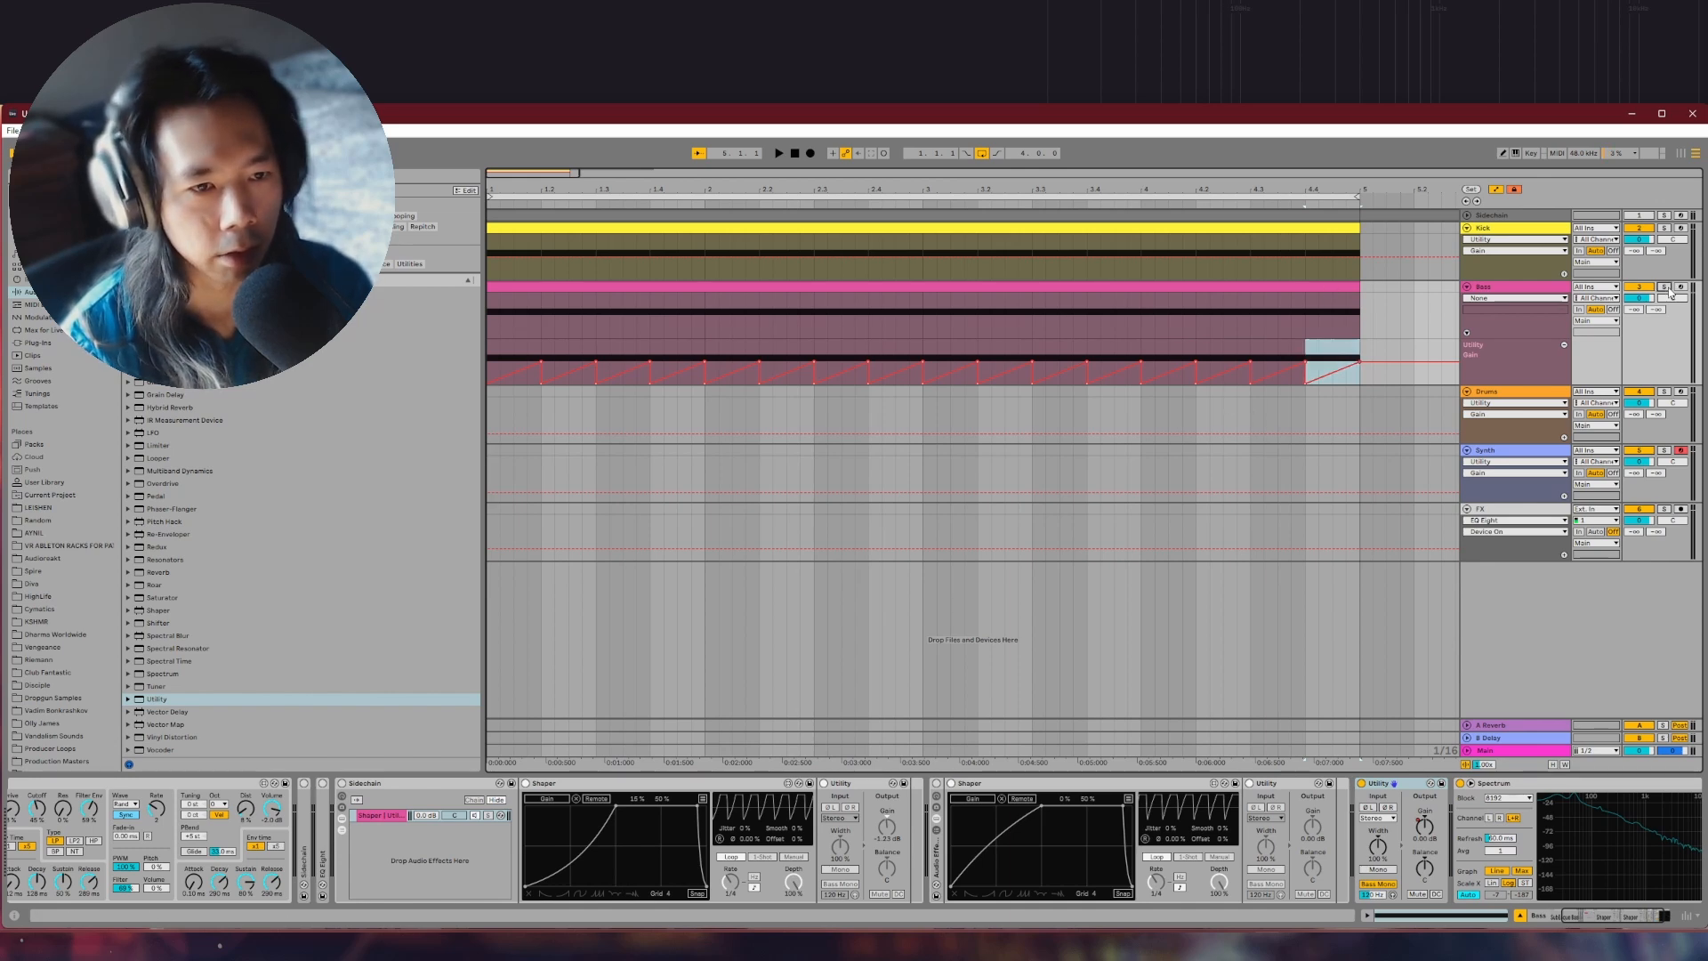
pyautogui.press('space')
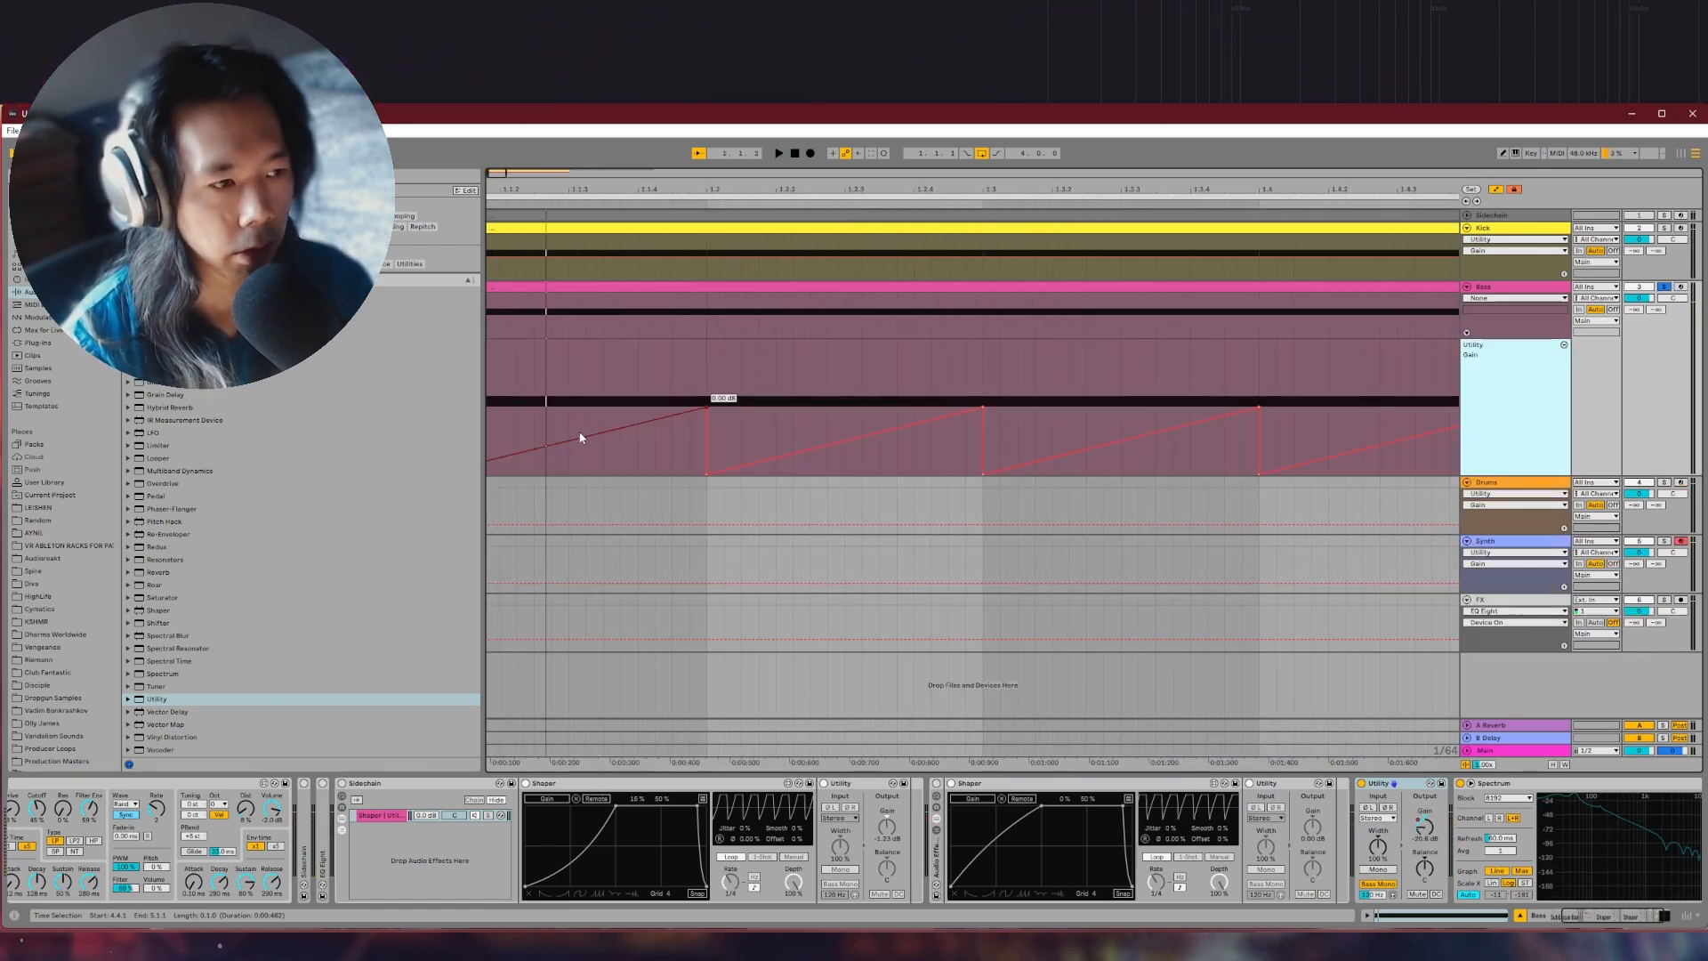
pyautogui.moveTo(580, 437); pyautogui.dragTo(580, 463)
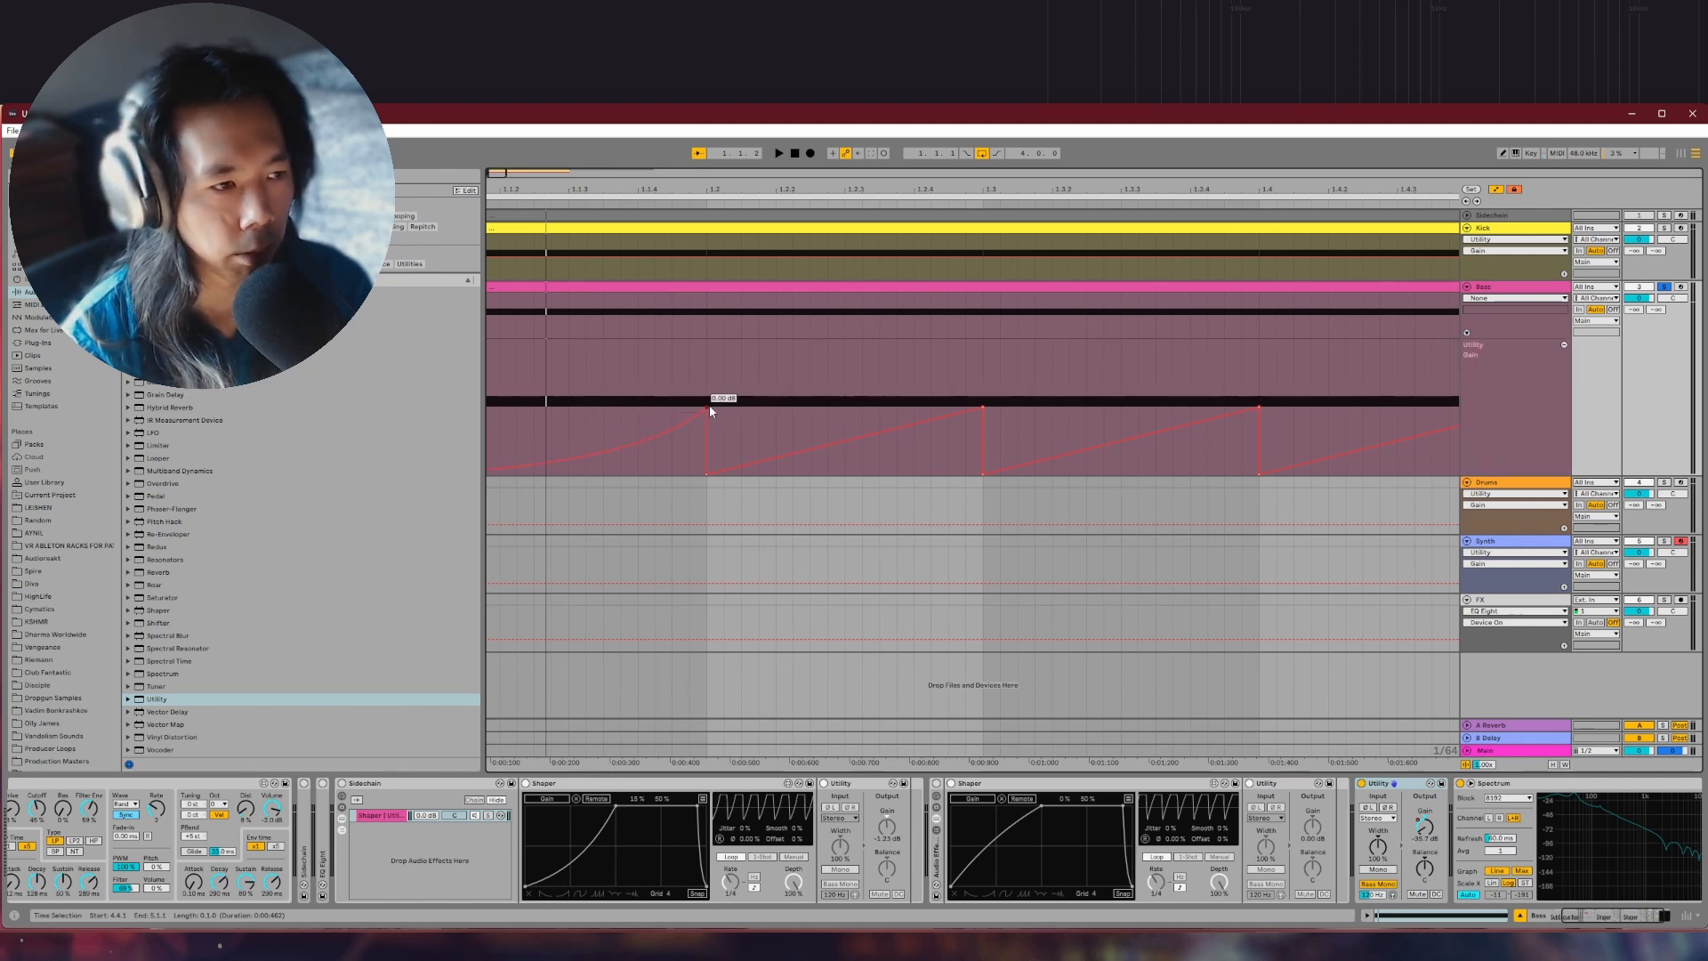
pyautogui.scroll(2, 709, 409)
pyautogui.moveTo(708, 408); pyautogui.dragTo(702, 442)
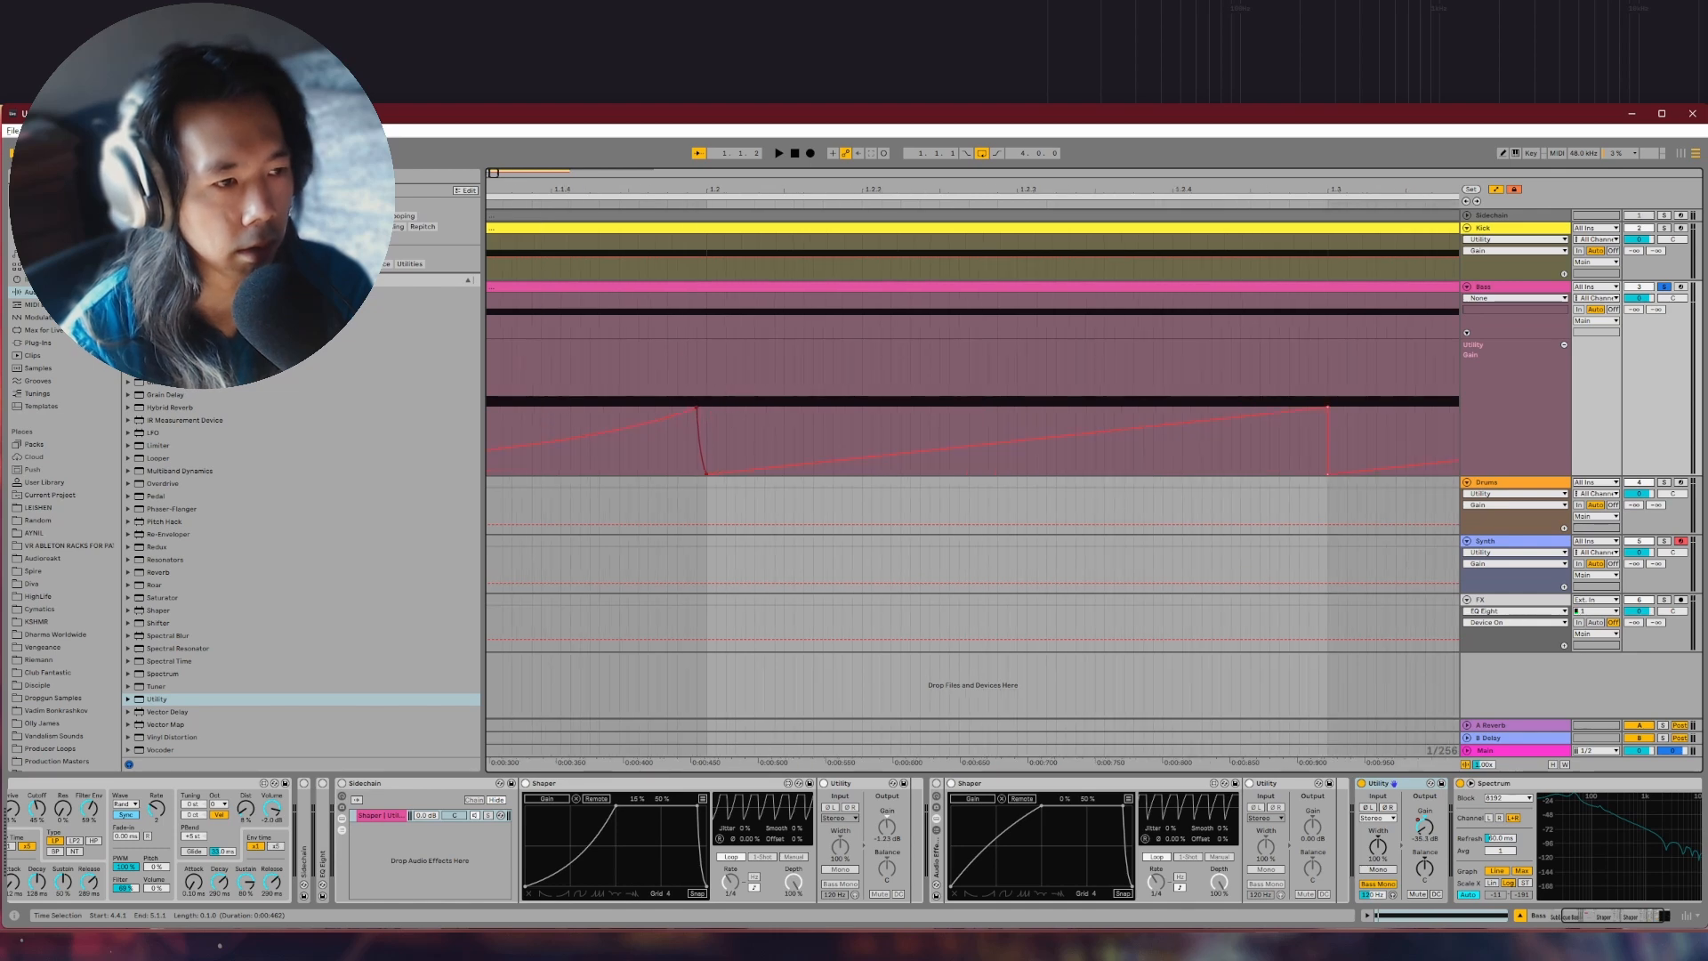
pyautogui.scroll(-4, 701, 448)
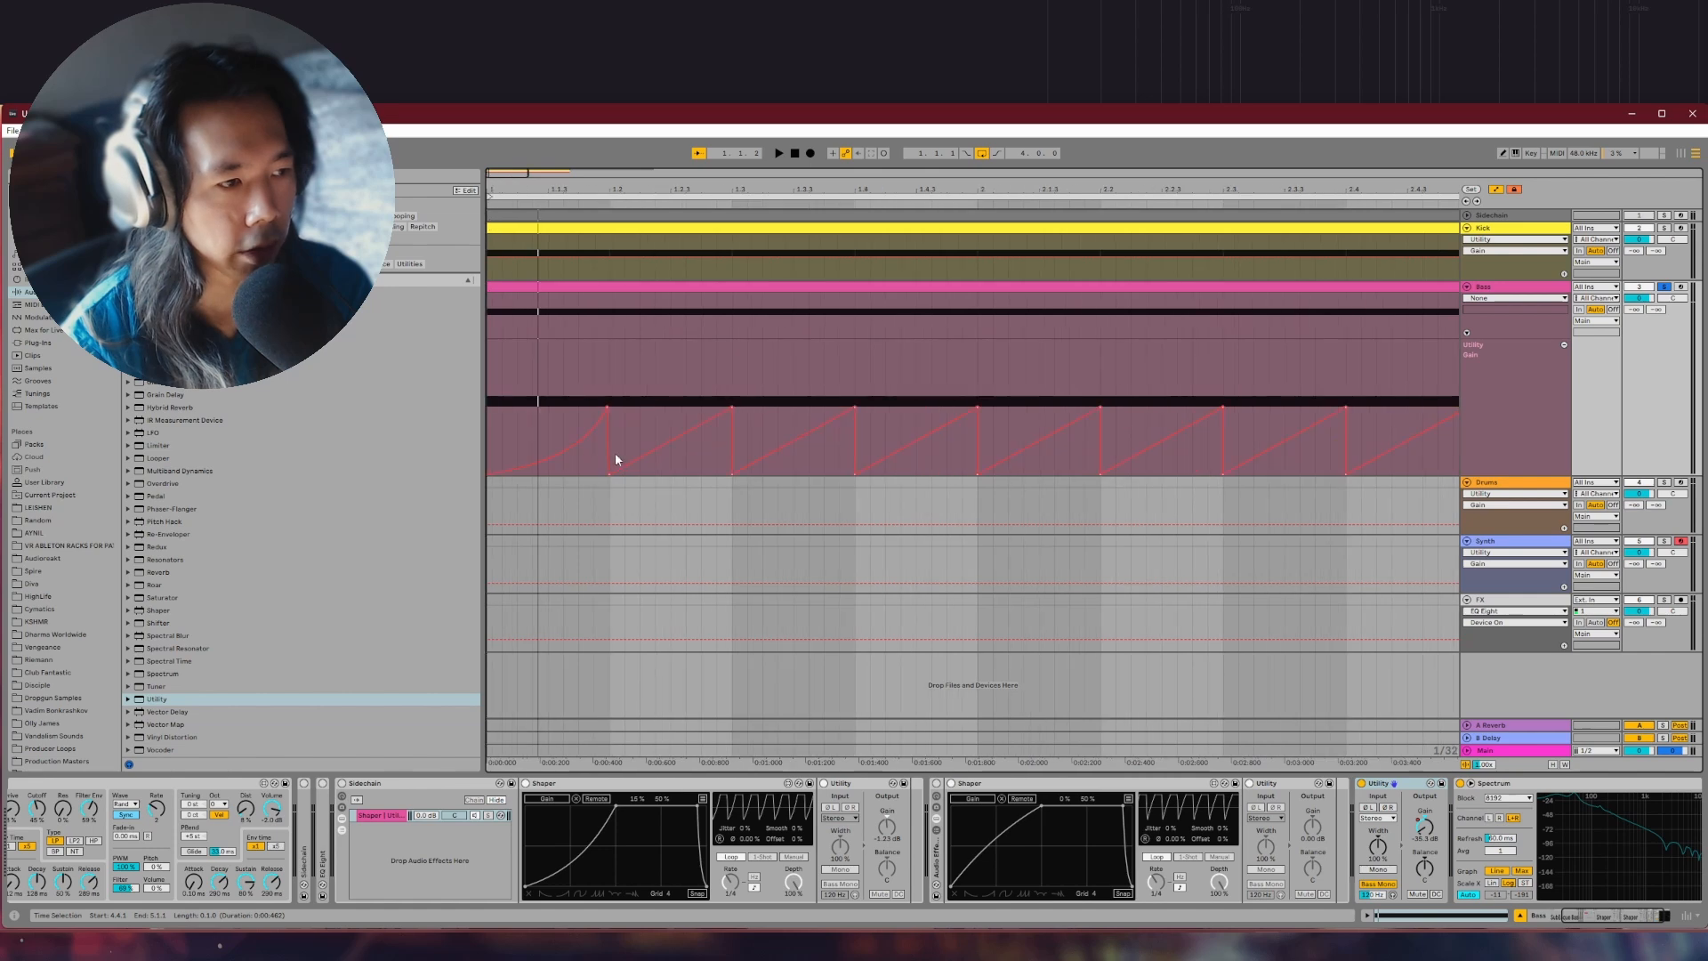
pyautogui.scroll(4, 605, 457)
pyautogui.moveTo(609, 458)
pyautogui.mouseDown()
pyautogui.moveTo(488, 458)
pyautogui.moveTo(613, 458)
pyautogui.mouseUp()
pyautogui.scroll(-4, 493, 443)
# Duplicate the first beat's inward-bent gain curve over every remaining beat of the bass clip
pyautogui.moveTo(493, 443); pyautogui.dragTo(608, 442)
pyautogui.hotkey('ctrl', 'd')
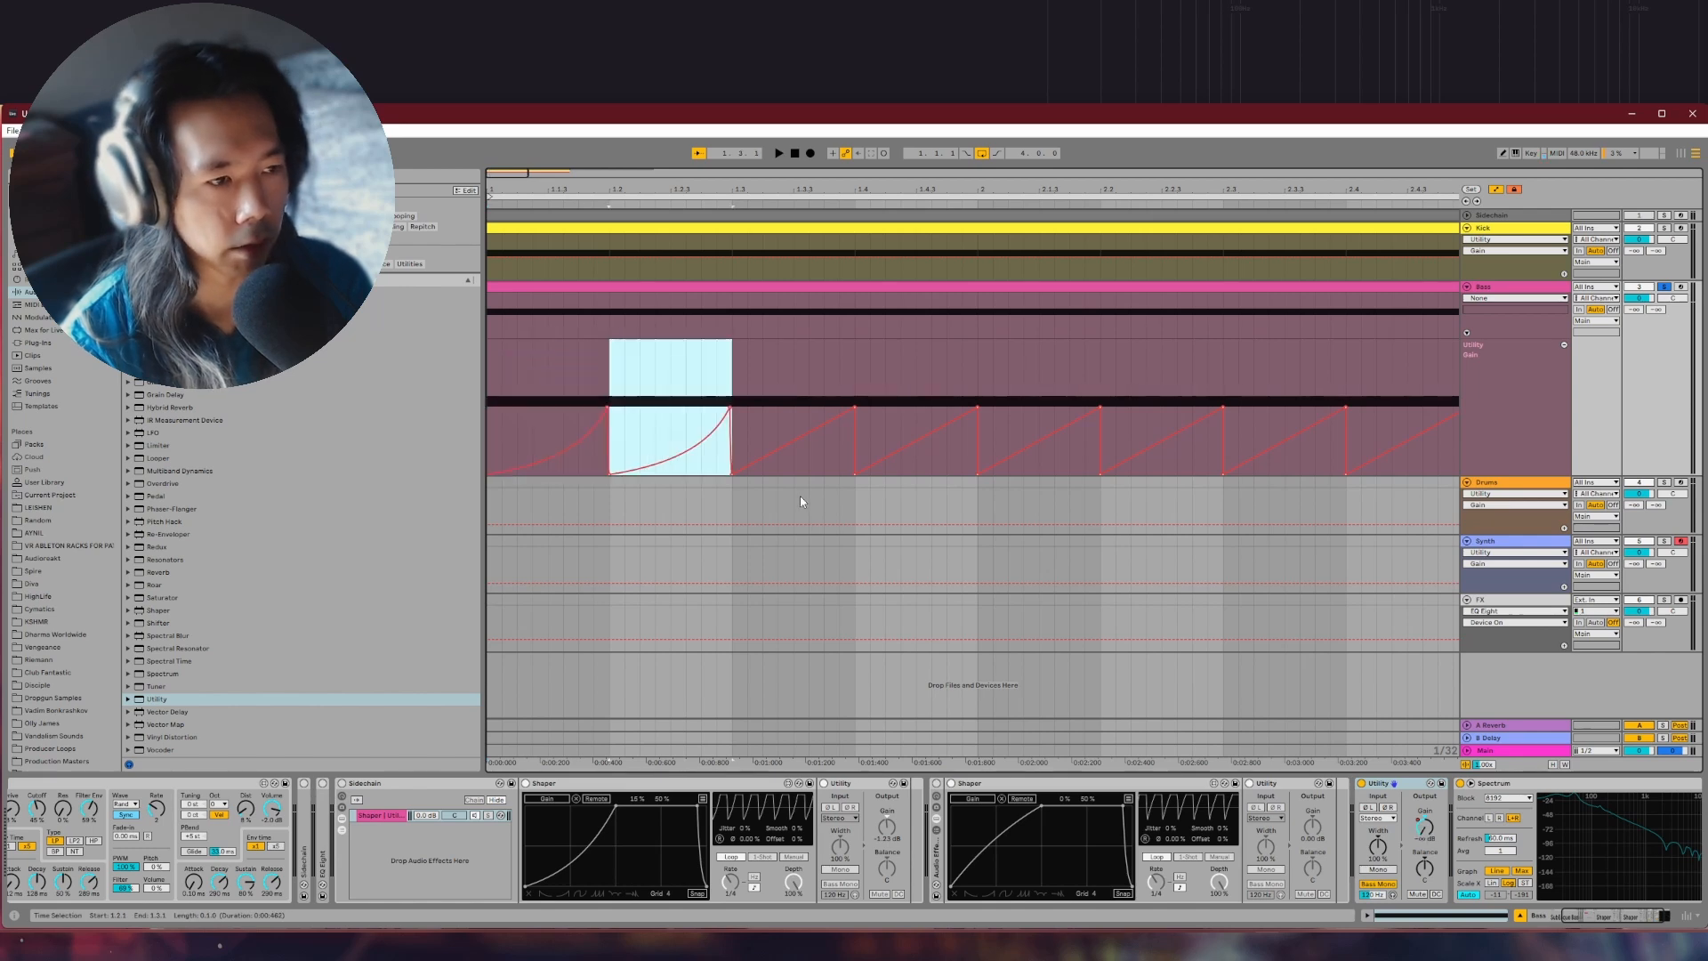
pyautogui.press('-')
pyautogui.hotkey('ctrl', 'd')
pyautogui.hotkey('ctrl', 'd')
pyautogui.hotkey('ctrl', 'd')
pyautogui.hotkey('ctrl', 'd')
pyautogui.hotkey('ctrl', 'd')
pyautogui.hotkey('ctrl', 'd')
pyautogui.hotkey('ctrl', 'd')
pyautogui.hotkey('ctrl', 'd')
pyautogui.hotkey('ctrl', 'd')
pyautogui.hotkey('ctrl', 'd')
pyautogui.hotkey('ctrl', 'd')
pyautogui.hotkey('ctrl', 'd')
pyautogui.hotkey('ctrl', 'd')
pyautogui.hotkey('ctrl', 'd')
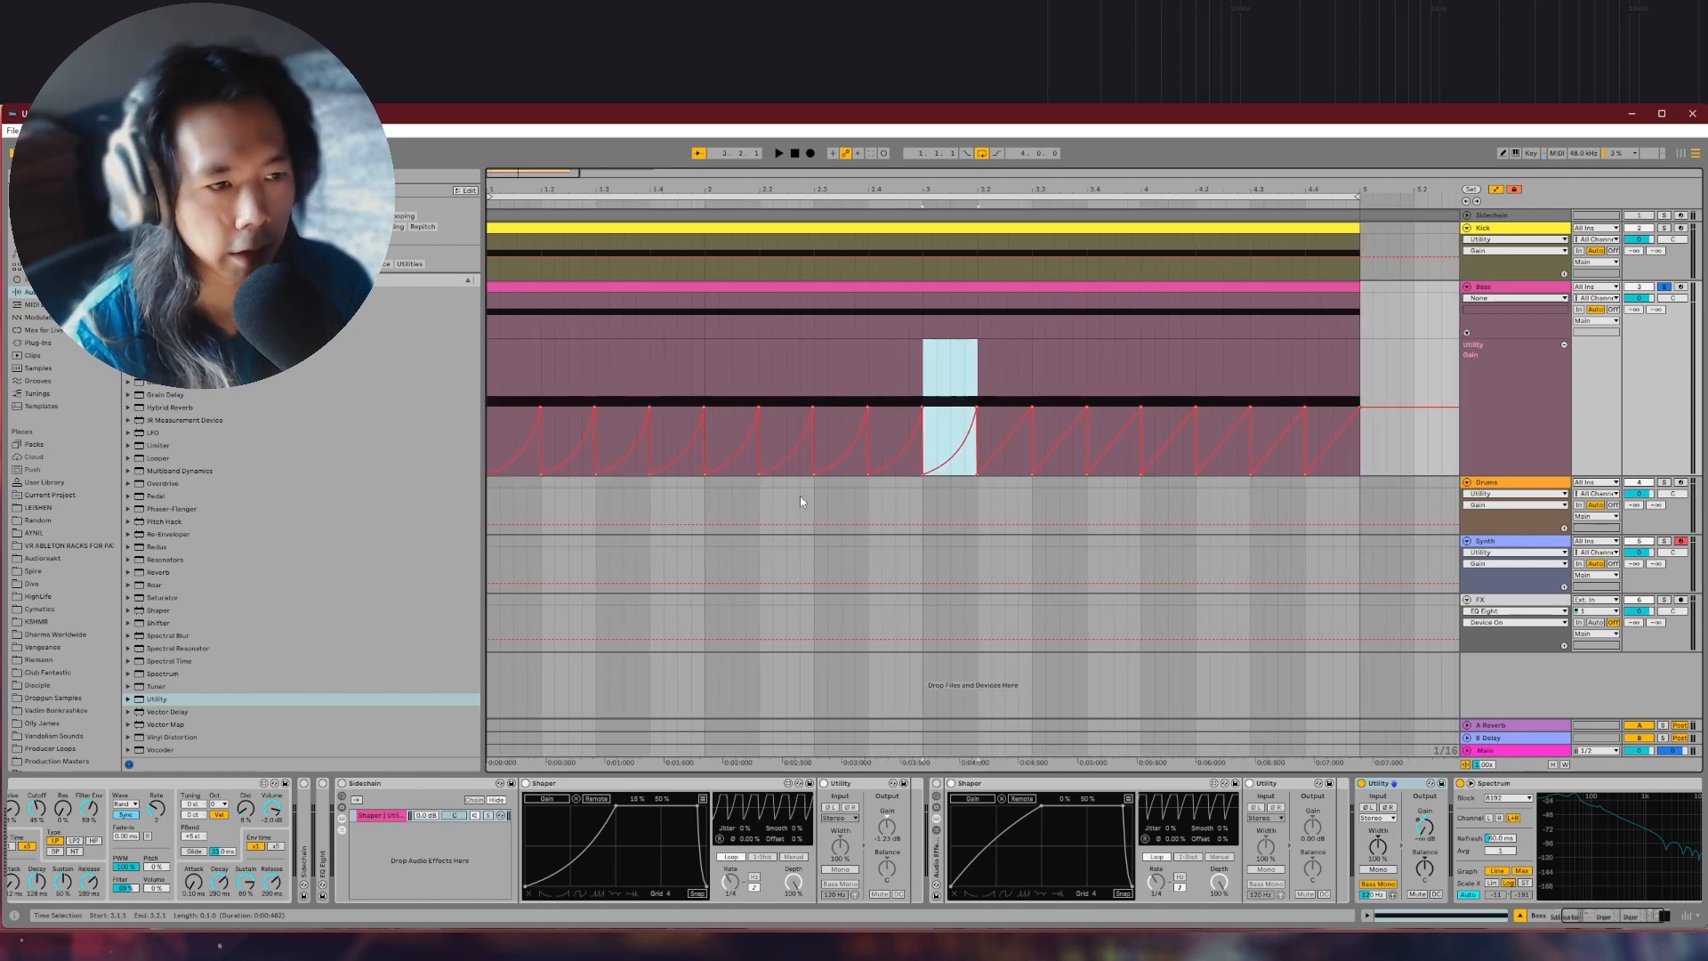
# Listen to the inward-bent gain automation on the soloed bass, add the kick to the solo, and stop playback
pyautogui.press('space')
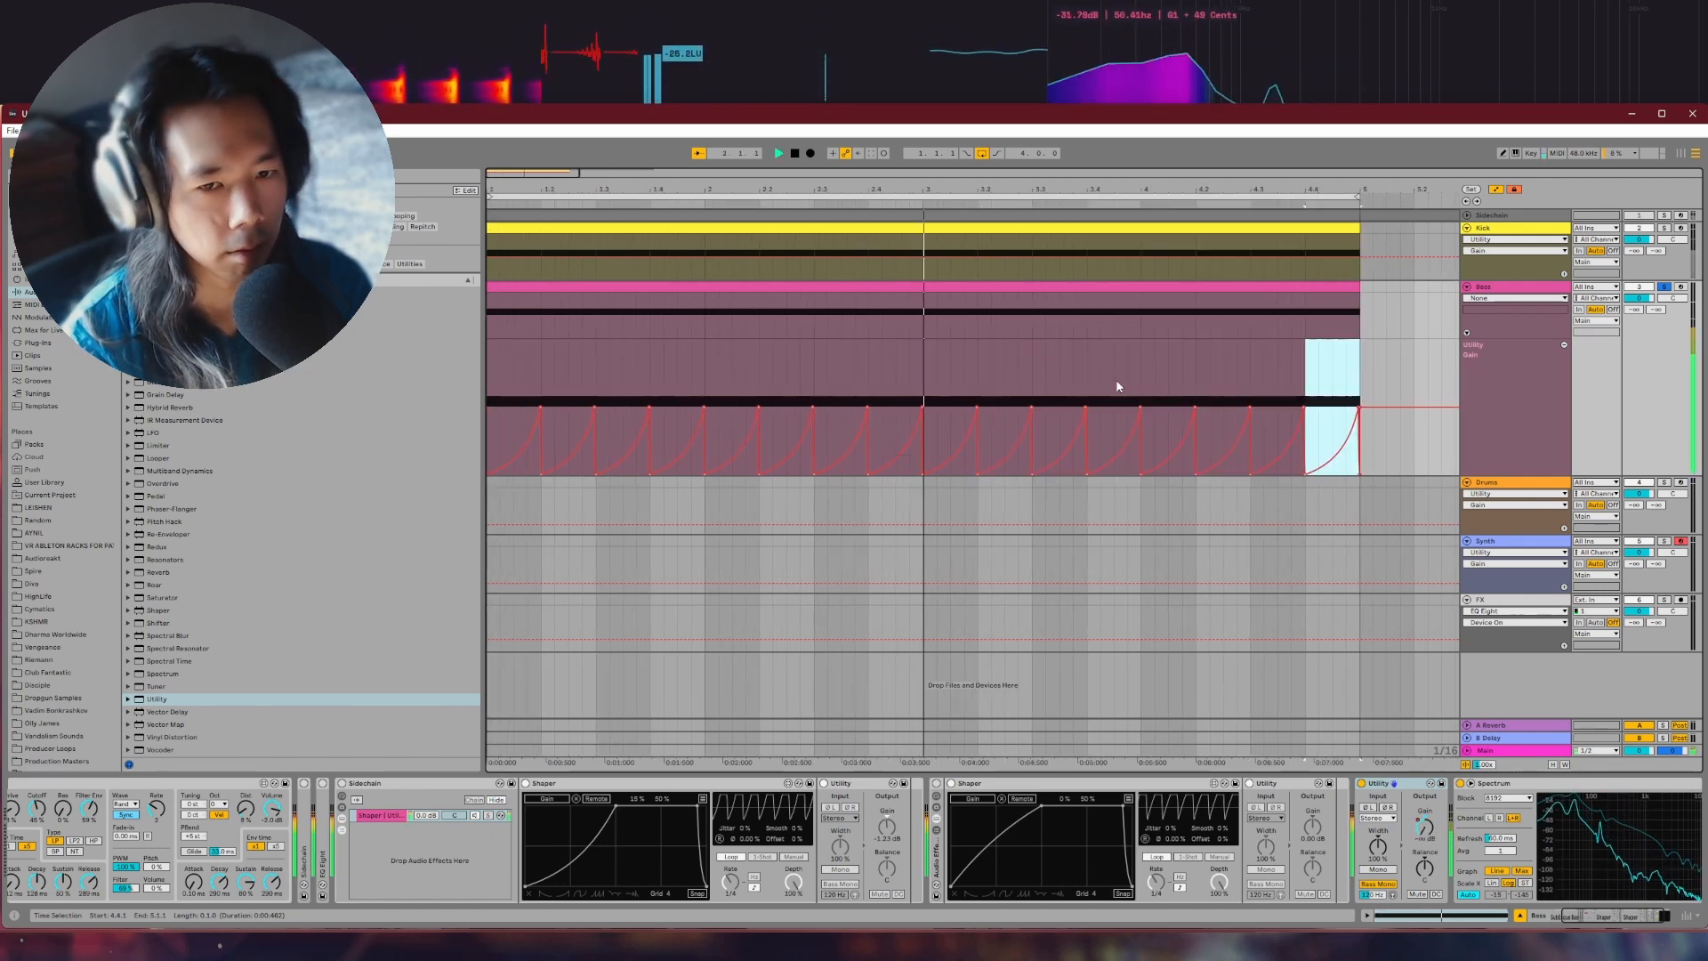
pyautogui.click(1664, 228)
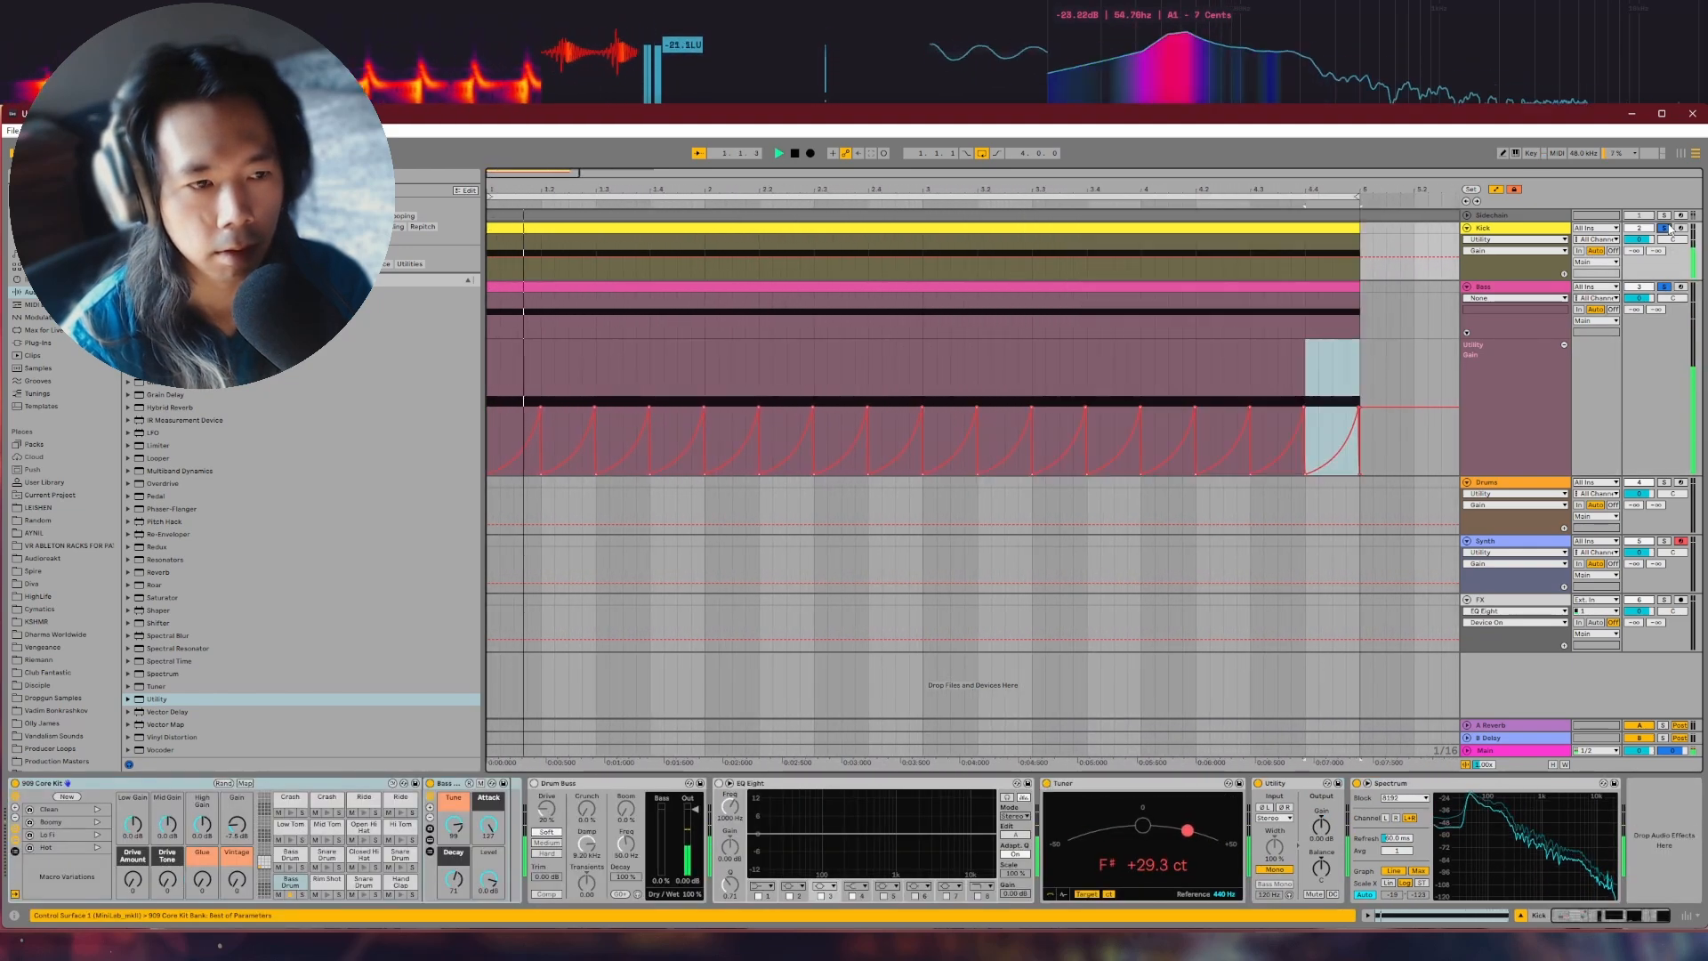
pyautogui.press('space')
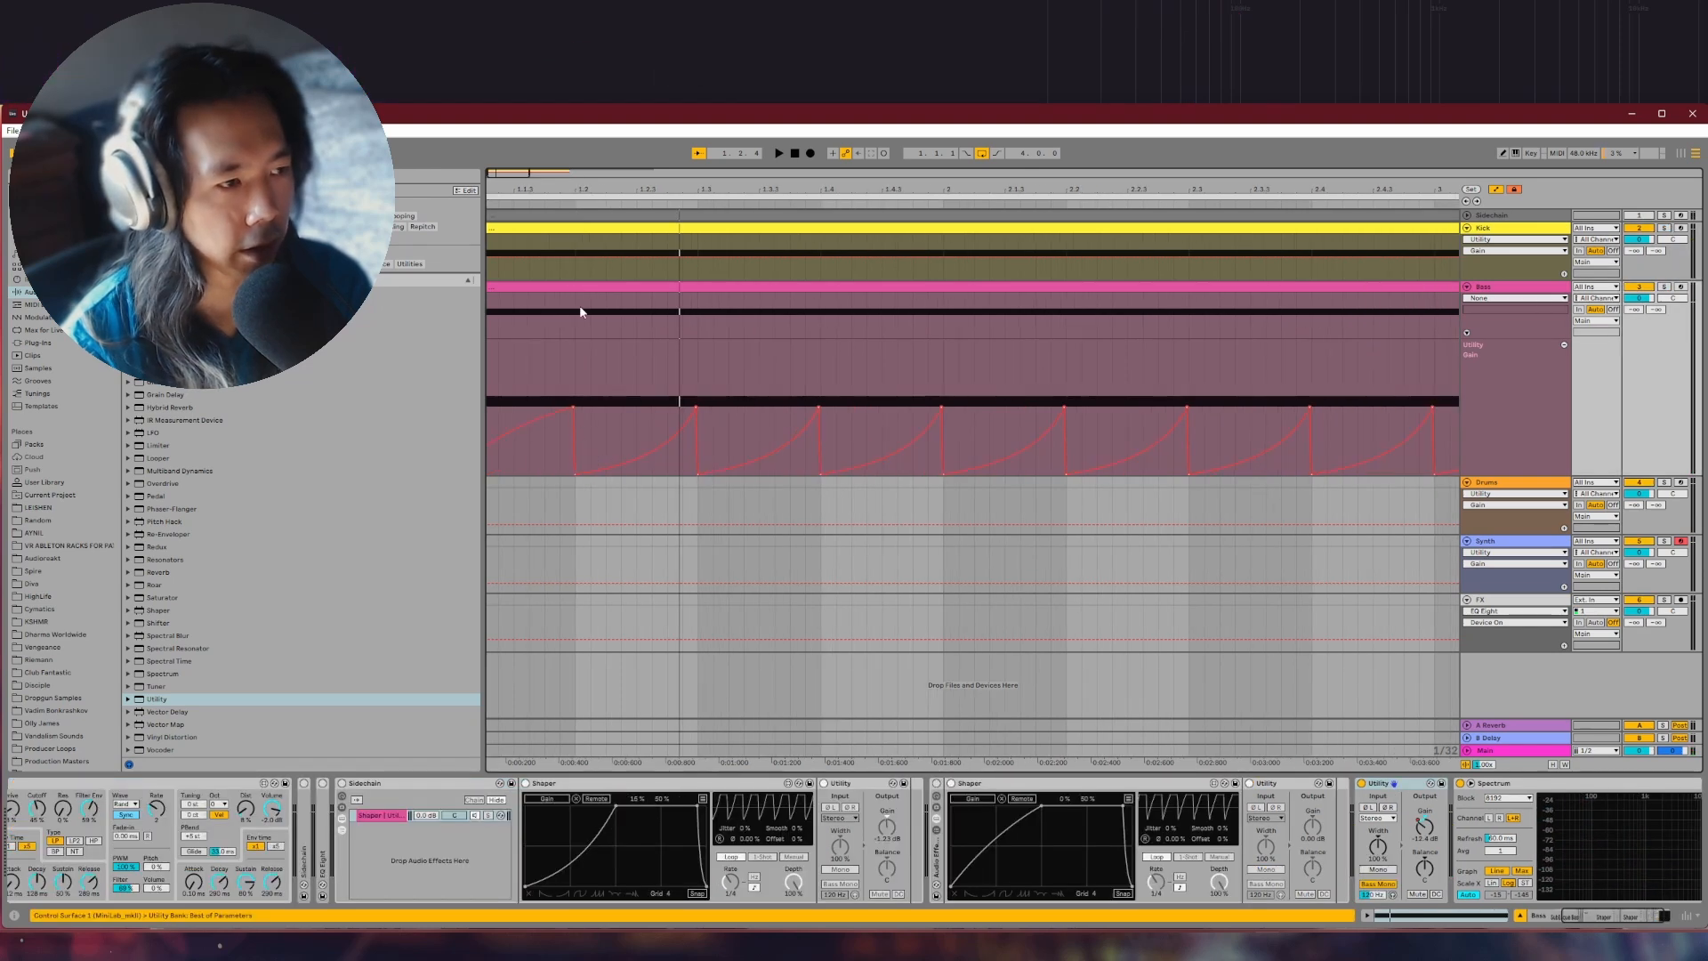
# Select the first beat's outward-bowed gain curve and duplicate it over every remaining beat of the bass clip
pyautogui.moveTo(576, 324); pyautogui.dragTo(446, 324)
pyautogui.click(558, 383)
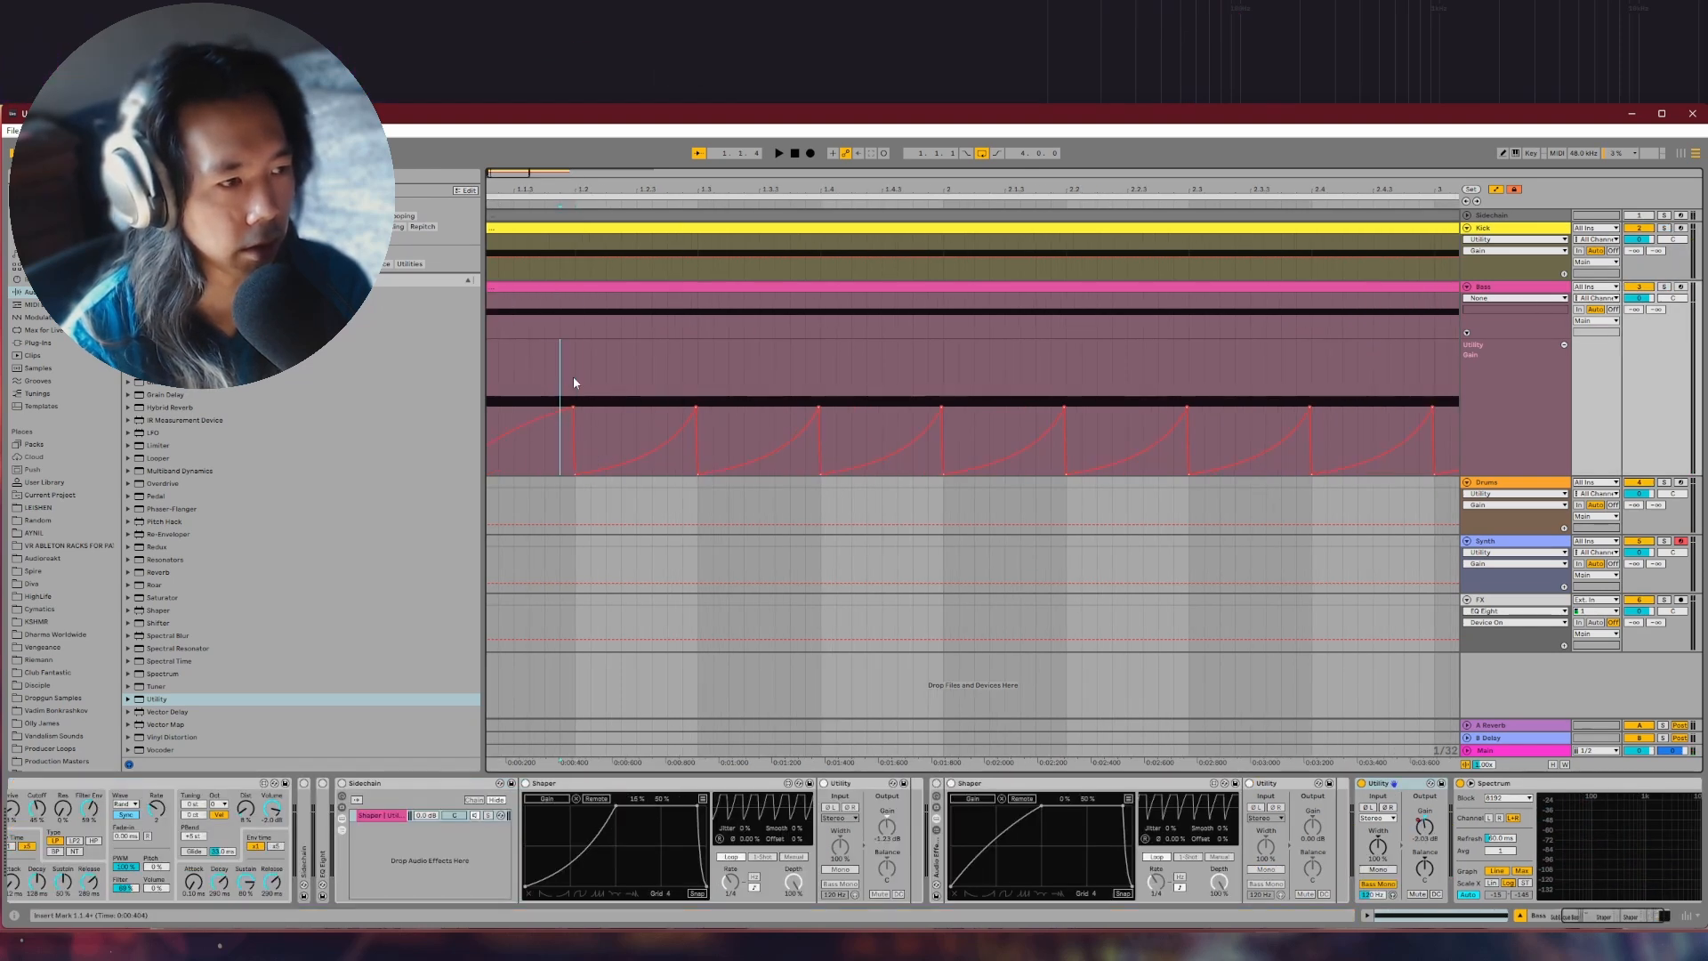
pyautogui.moveTo(573, 377); pyautogui.dragTo(435, 377)
pyautogui.hscroll(2, 647, 455)
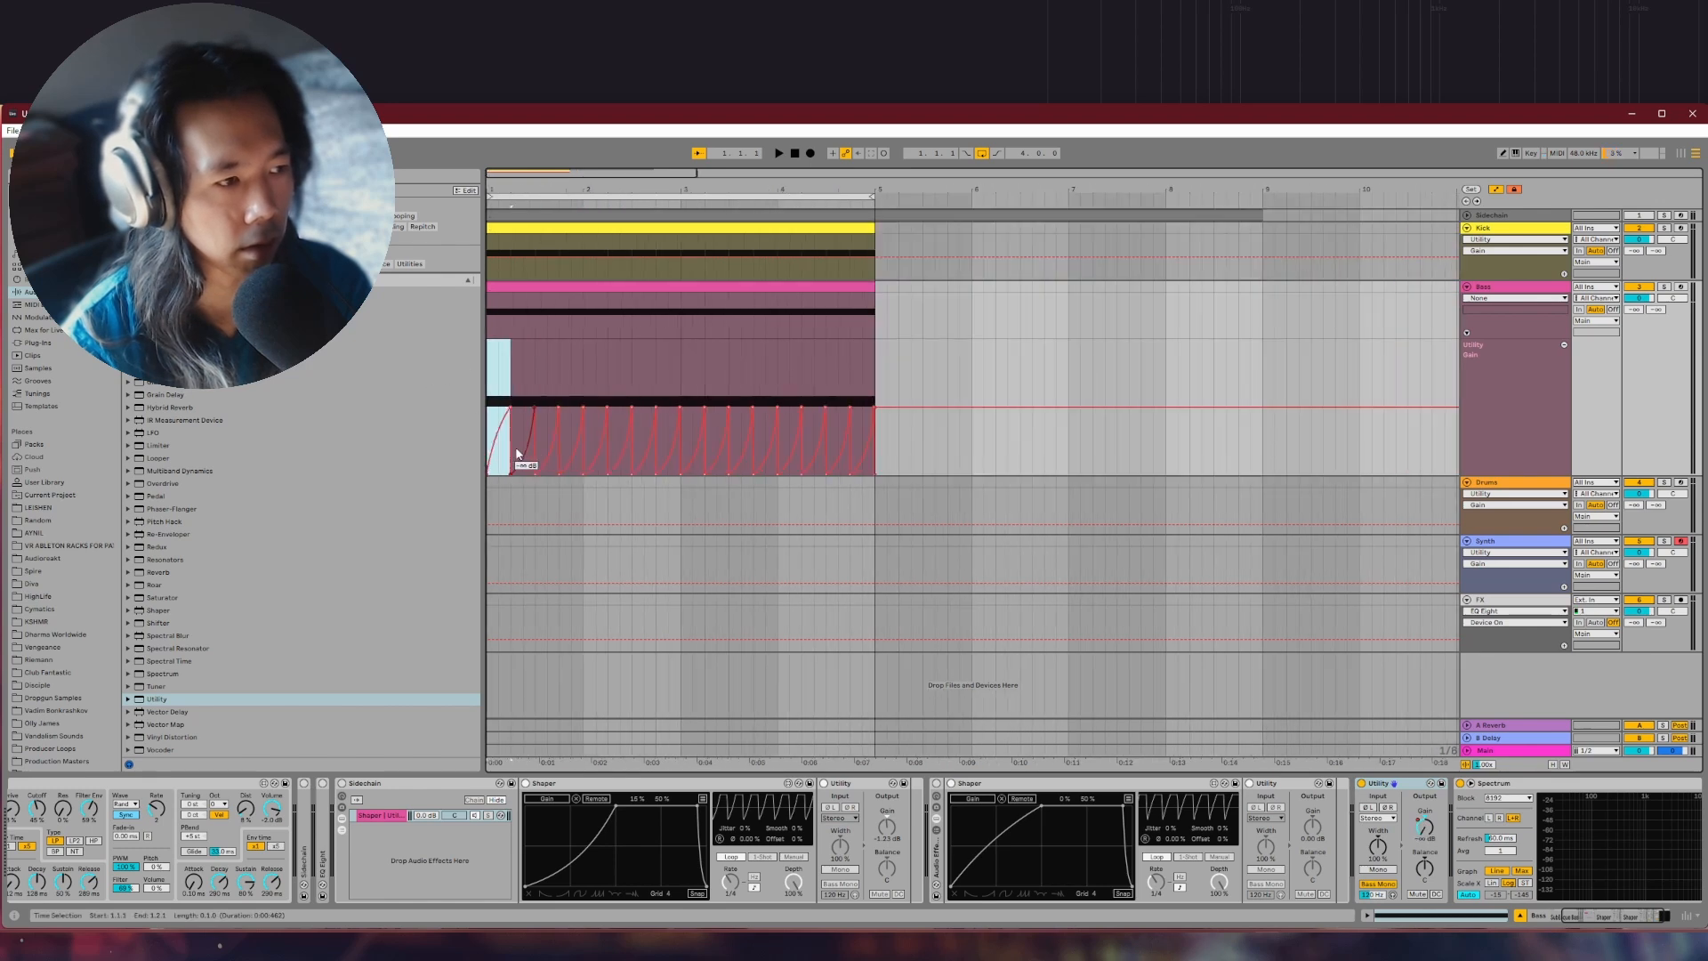
pyautogui.hotkey('ctrl', 'd')
pyautogui.hotkey('ctrl', 'd')
pyautogui.hotkey('ctrl', 'd')
pyautogui.hotkey('ctrl', 'd')
pyautogui.hotkey('ctrl', 'd')
pyautogui.hotkey('ctrl', 'd')
pyautogui.hotkey('ctrl', 'd')
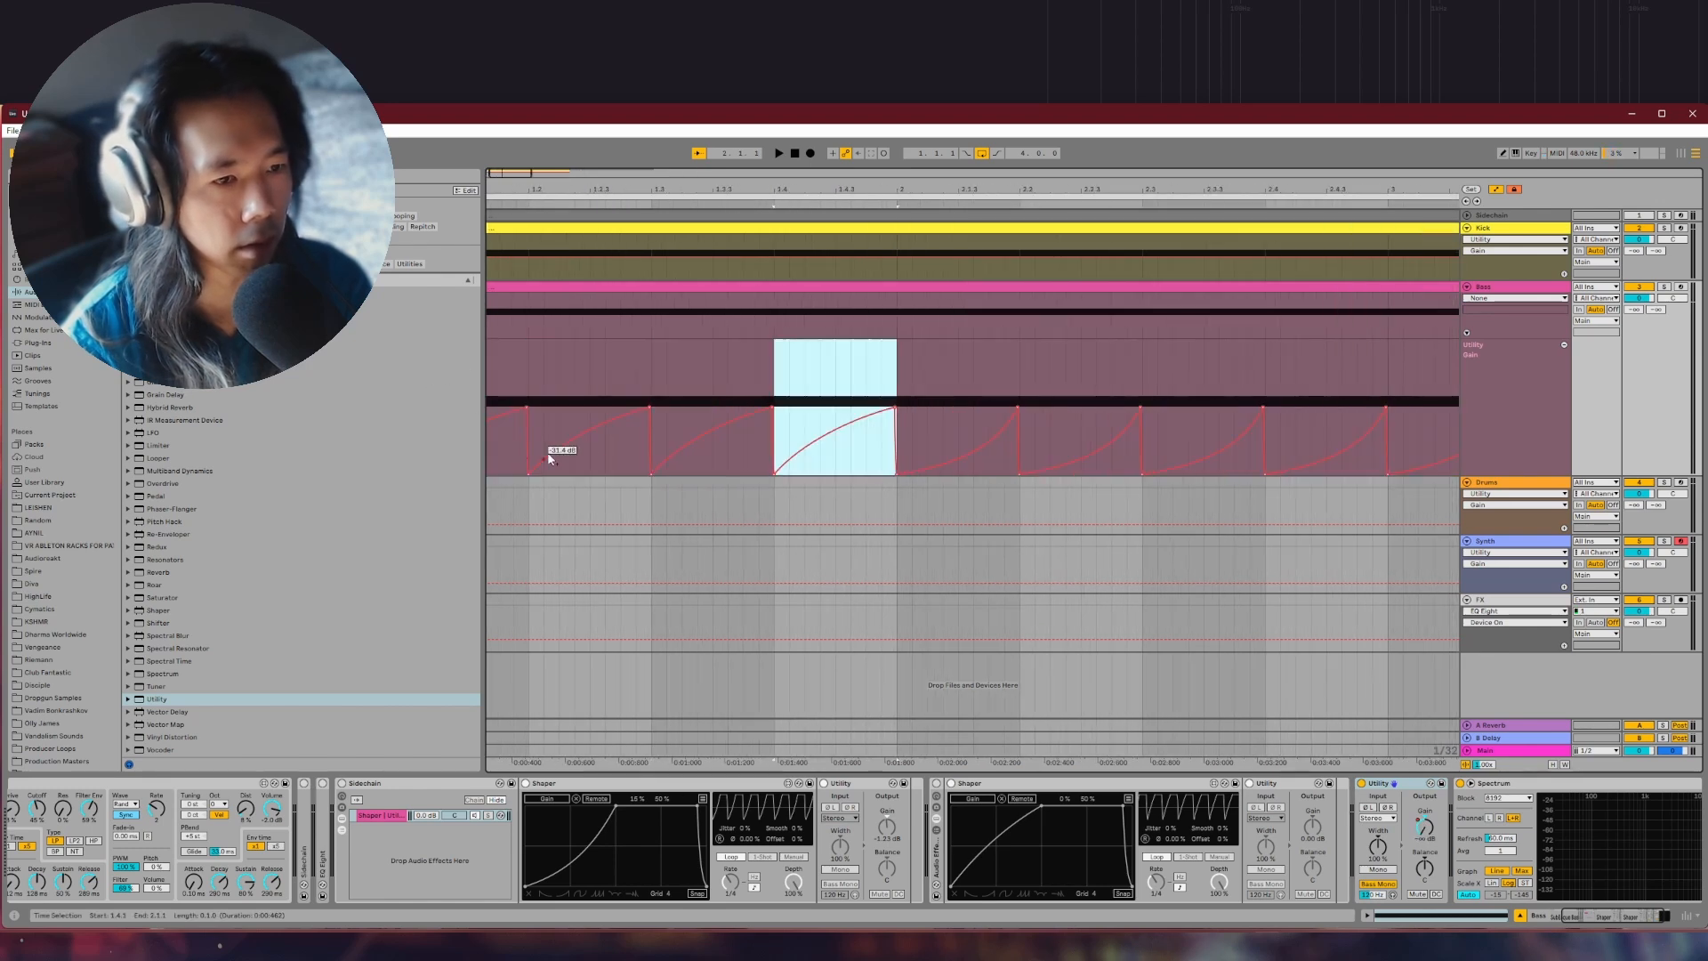
pyautogui.press('-')
pyautogui.hotkey('ctrl', 'd')
pyautogui.hotkey('ctrl', 'd')
pyautogui.hotkey('ctrl', 'd')
pyautogui.hotkey('ctrl', 'd')
pyautogui.hotkey('ctrl', 'd')
pyautogui.hotkey('ctrl', 'd')
pyautogui.hotkey('ctrl', 'd')
pyautogui.hotkey('ctrl', 'd')
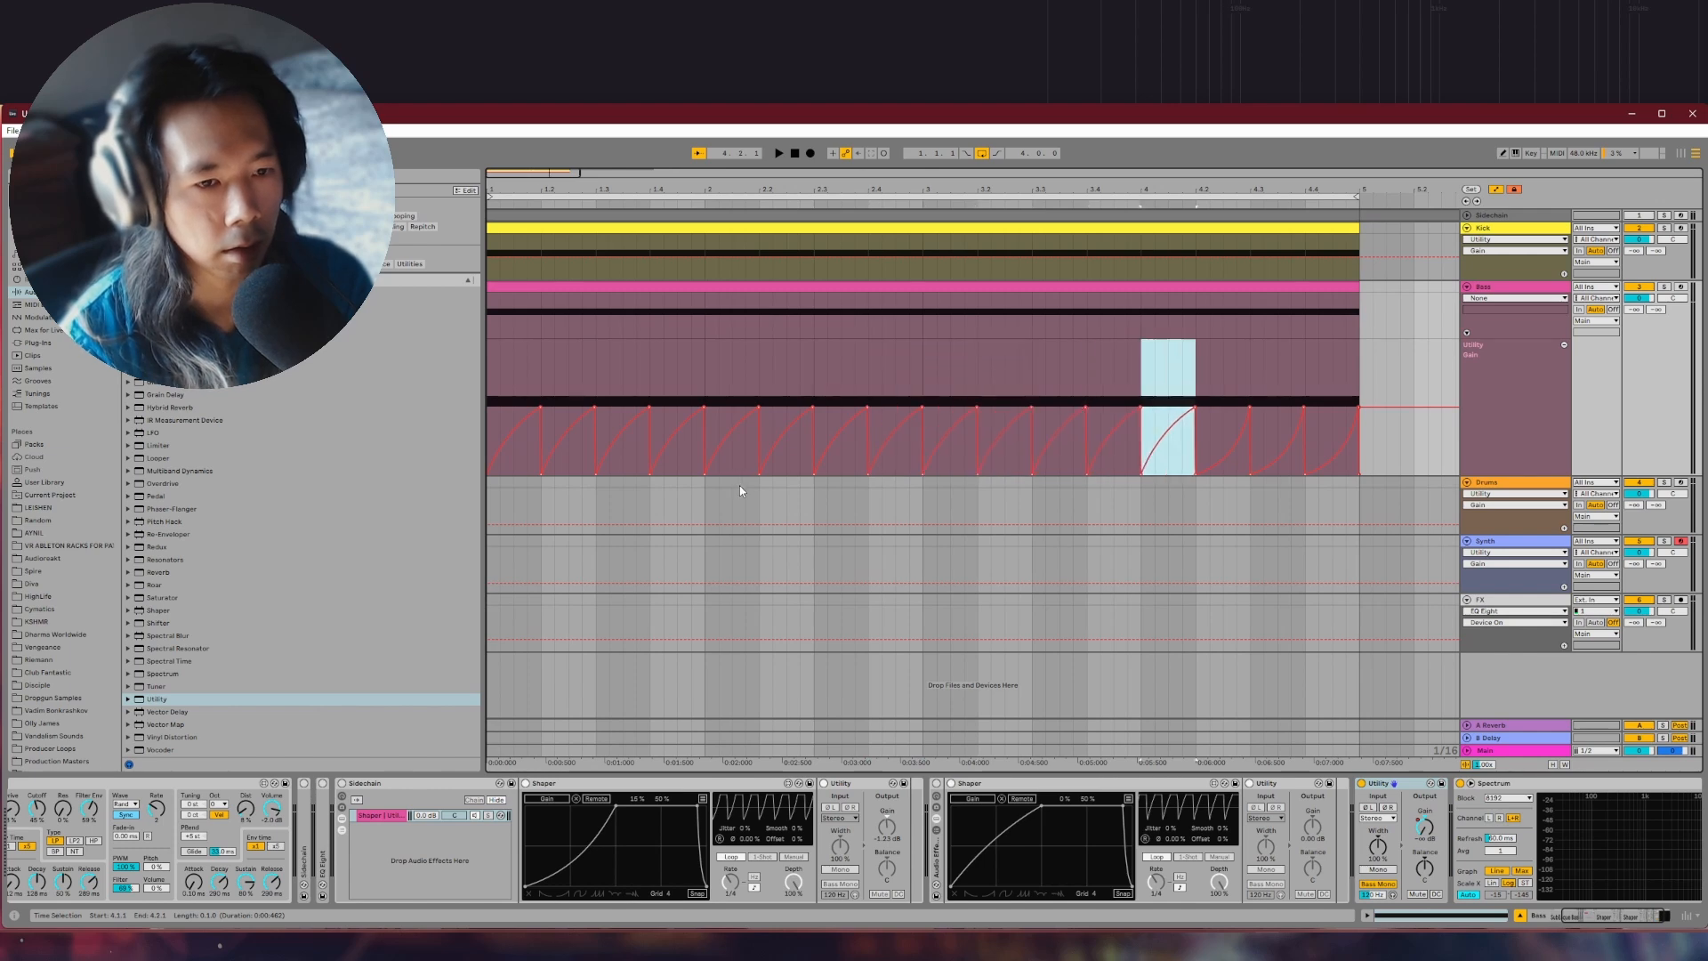
# Compare the outward-bowed gain automation with the kick and with the bass soloed, and switch off the Sidechain rack
pyautogui.press('space')
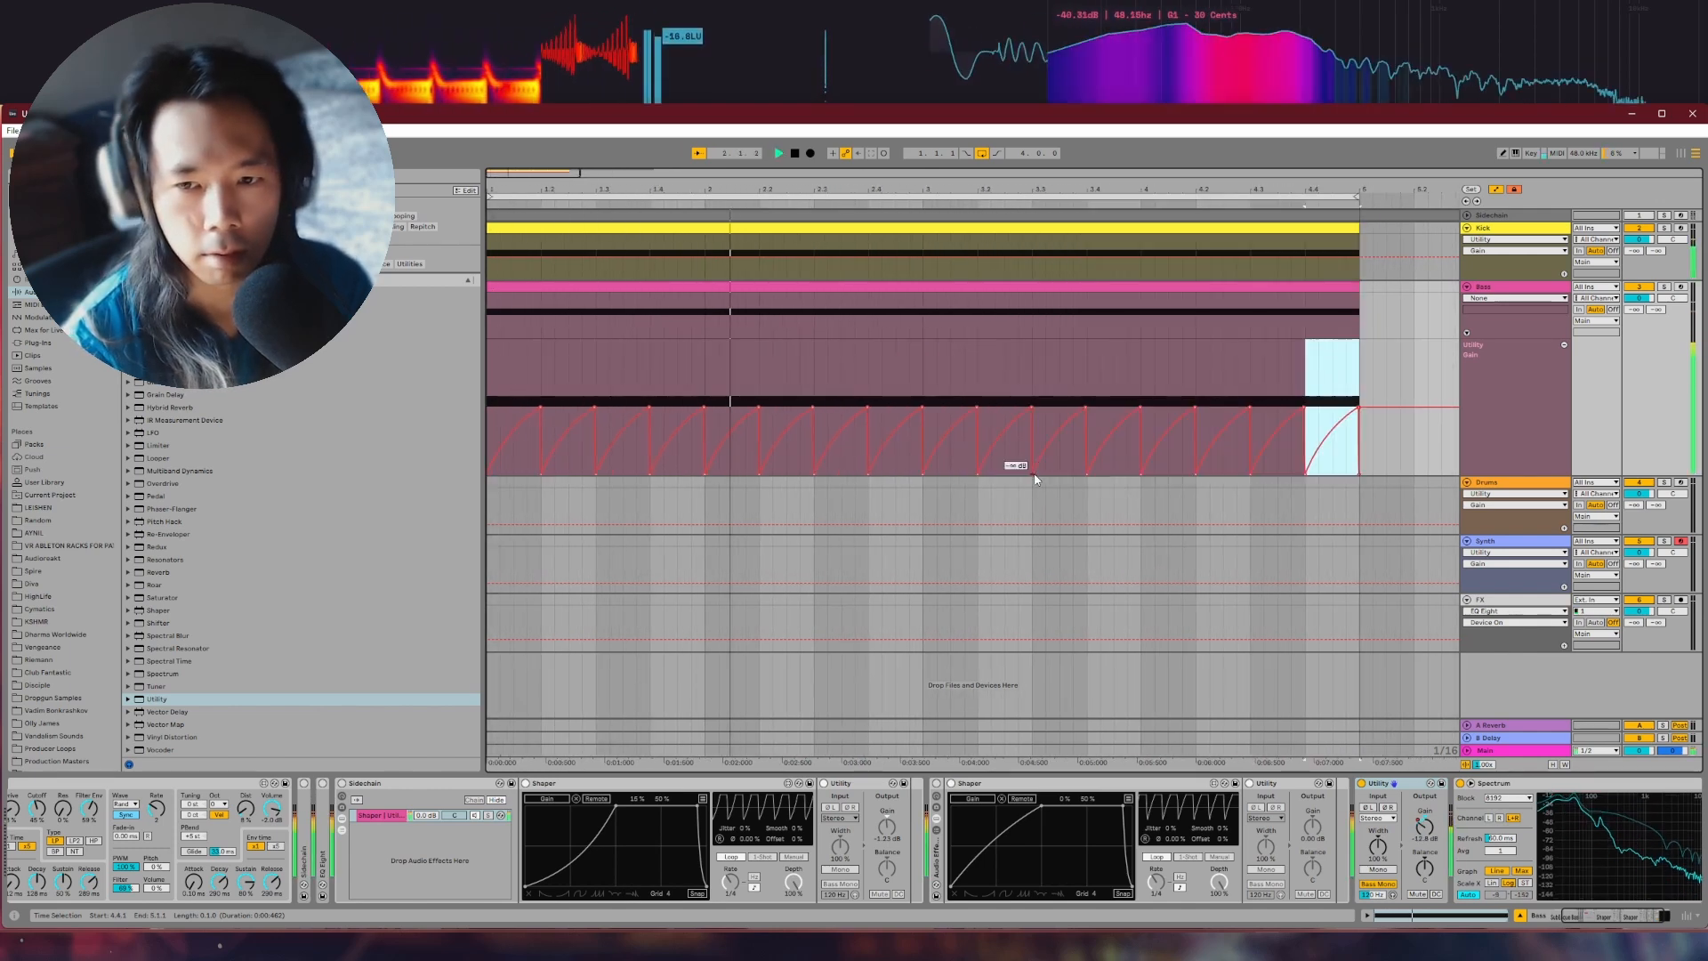
pyautogui.click(1664, 287)
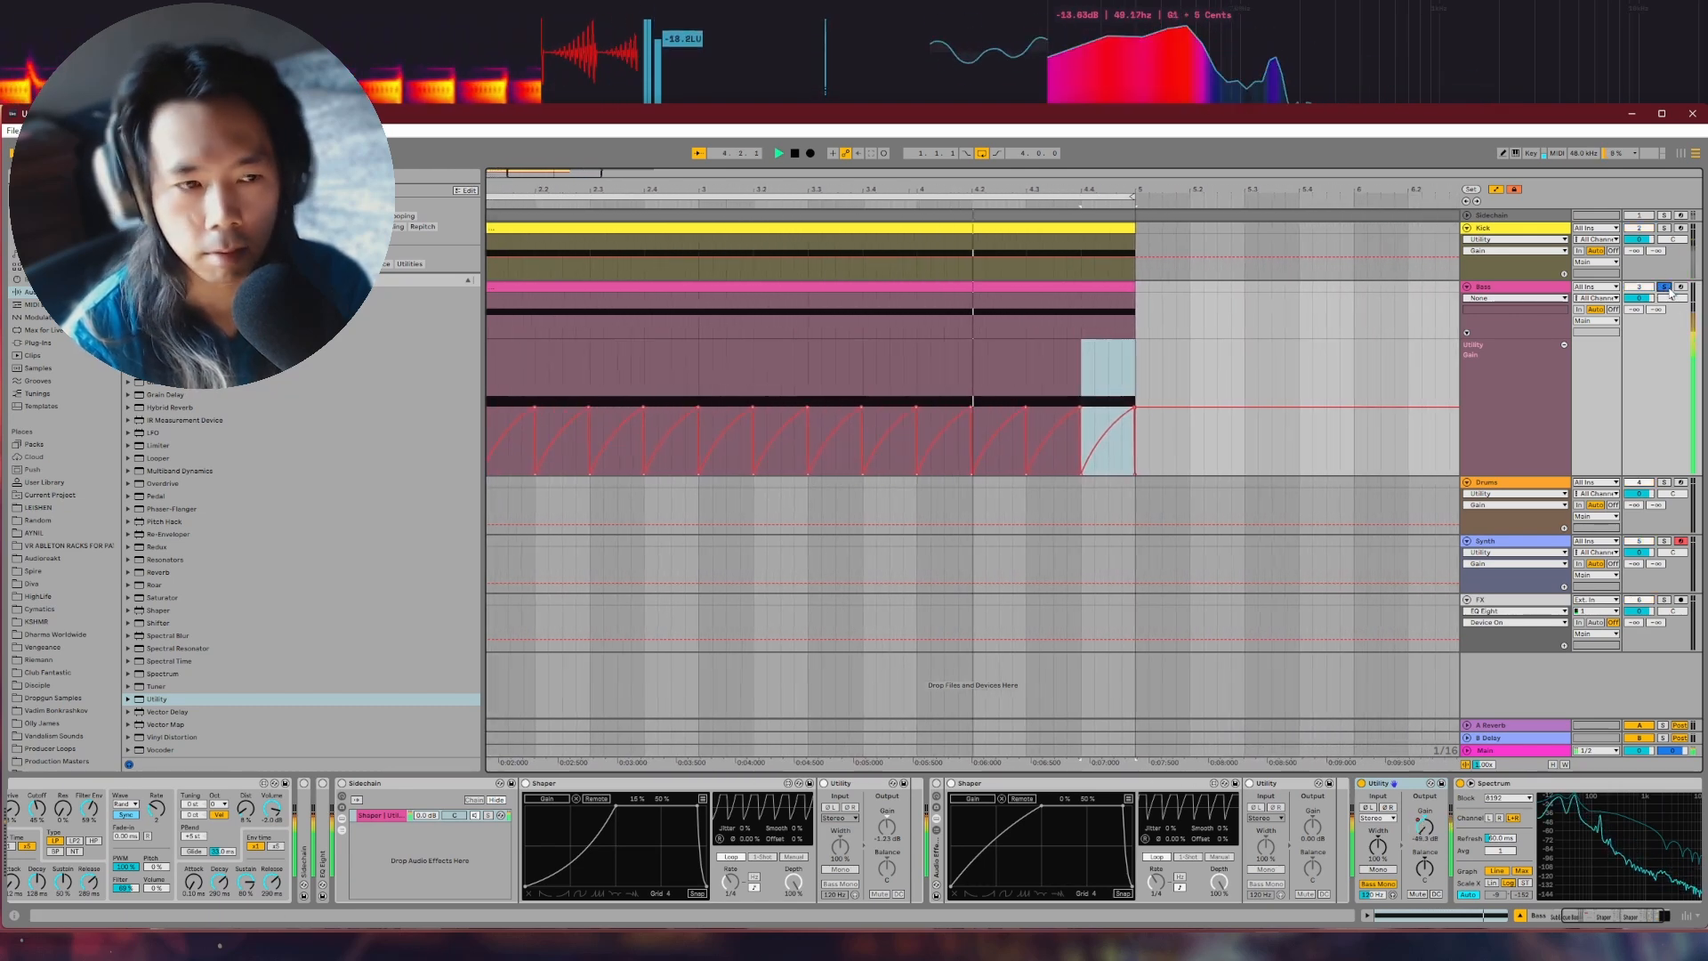
pyautogui.click(1666, 287)
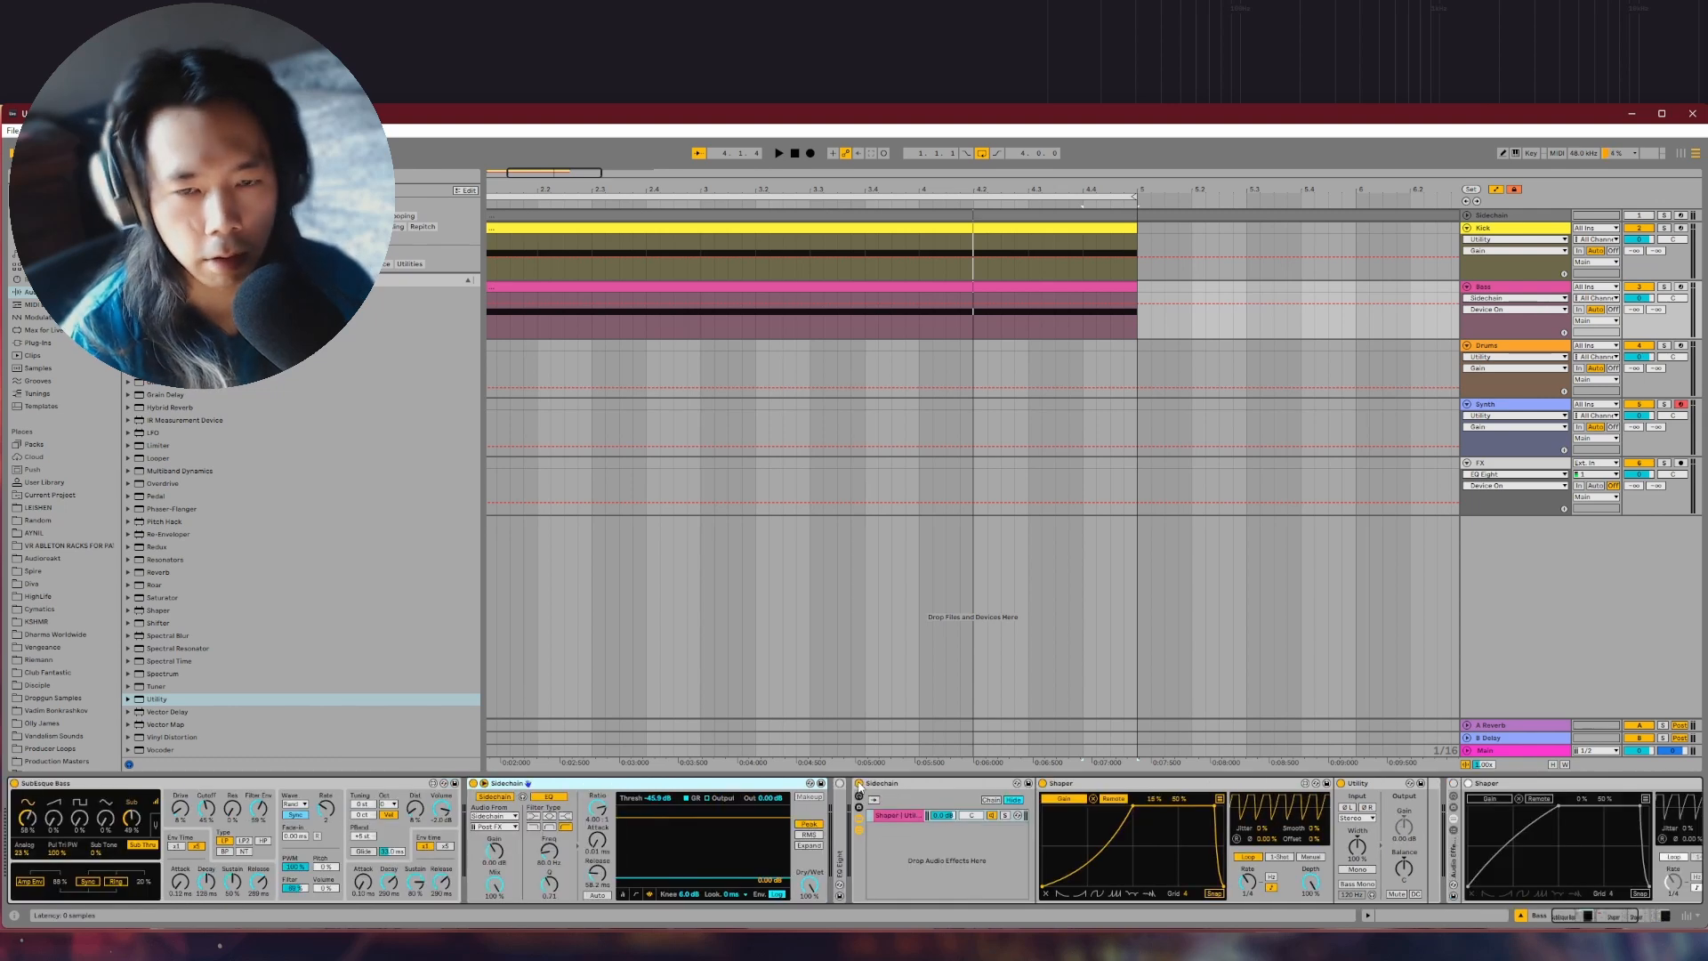
pyautogui.click(859, 784)
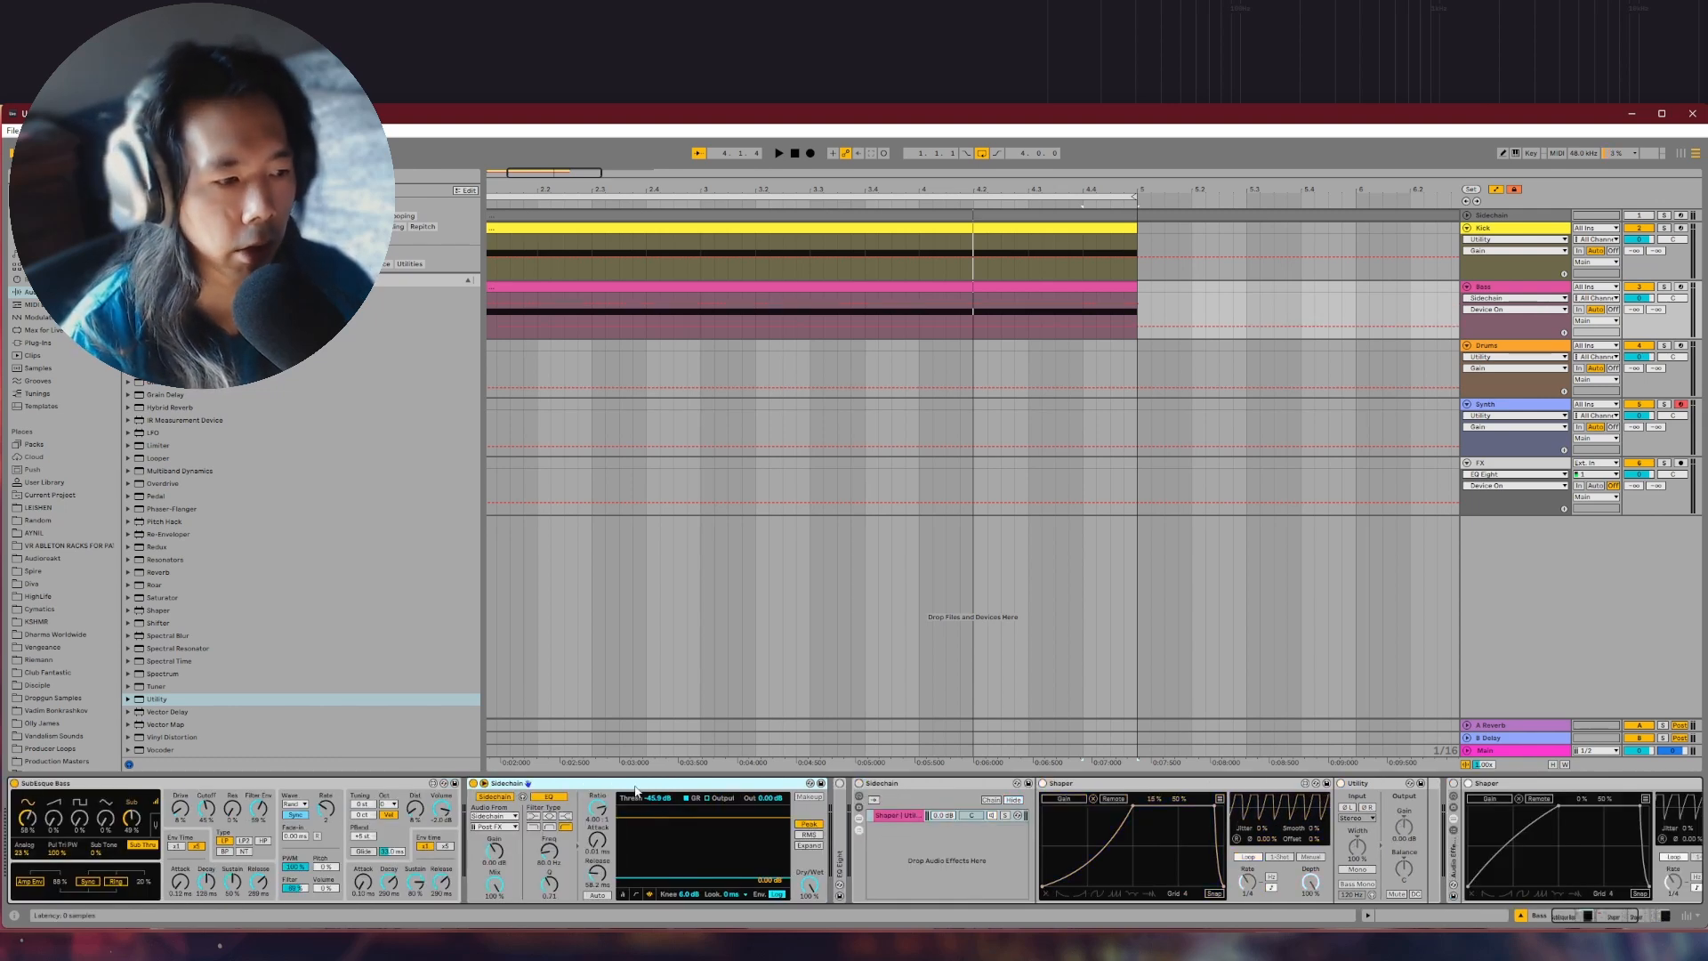